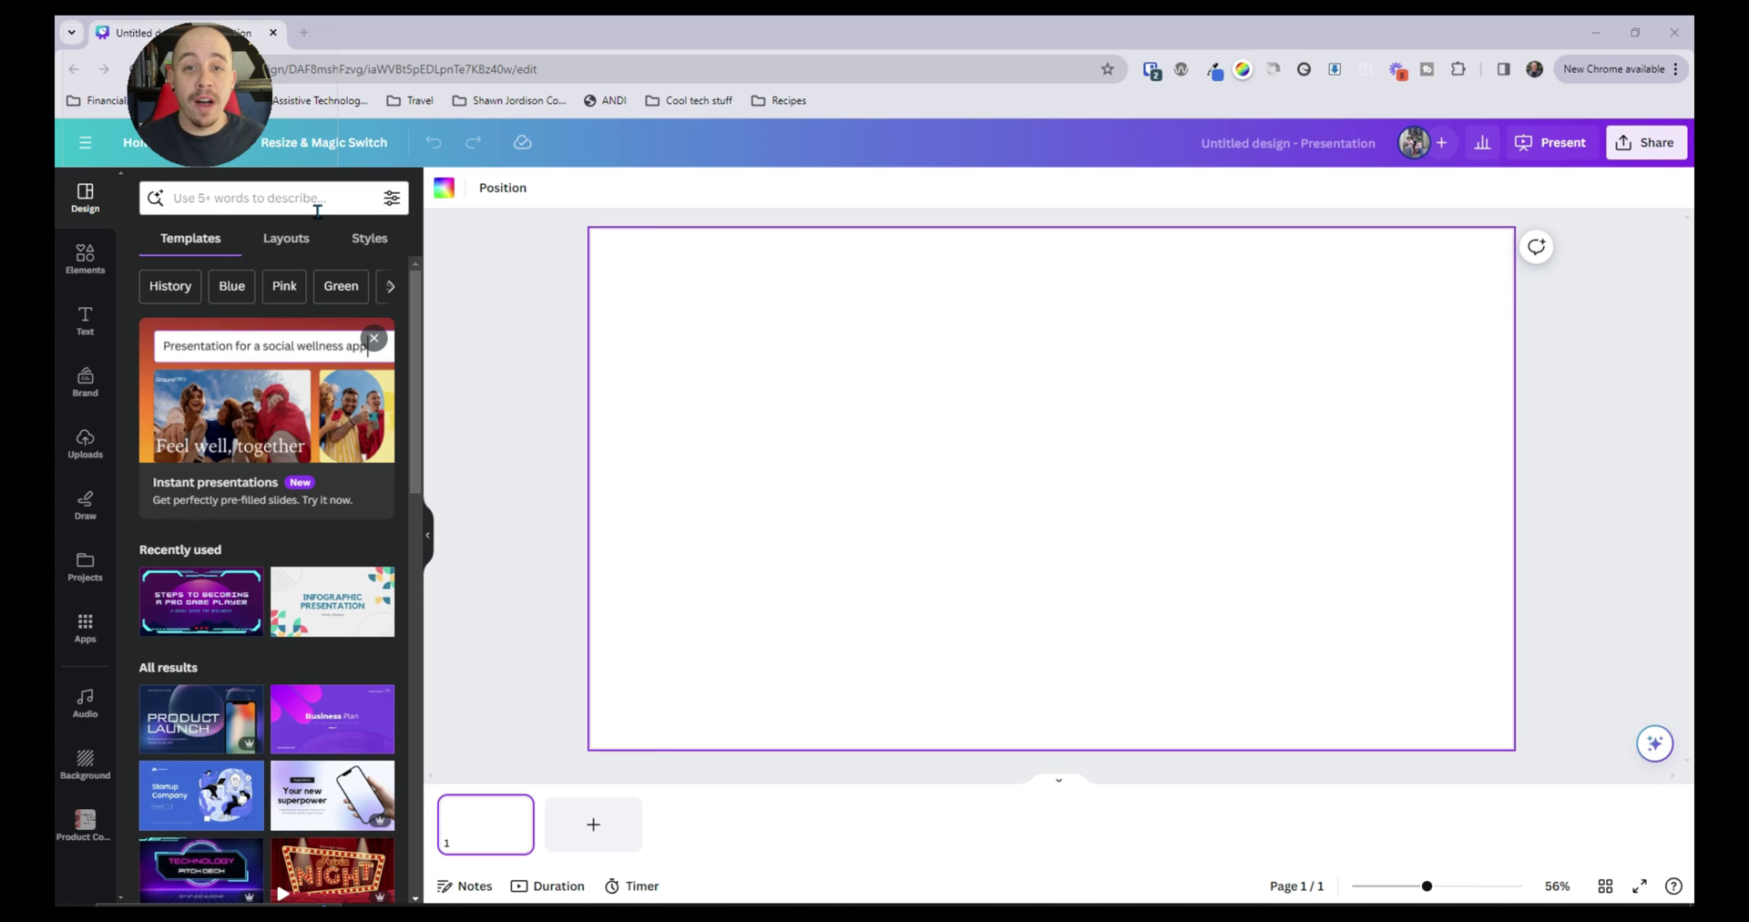
- Generate Magic Design templates for "The importance of digital accessibility" and apply all 7 pages of the "Digital Accessibility Matters" design
left_click(315, 208)
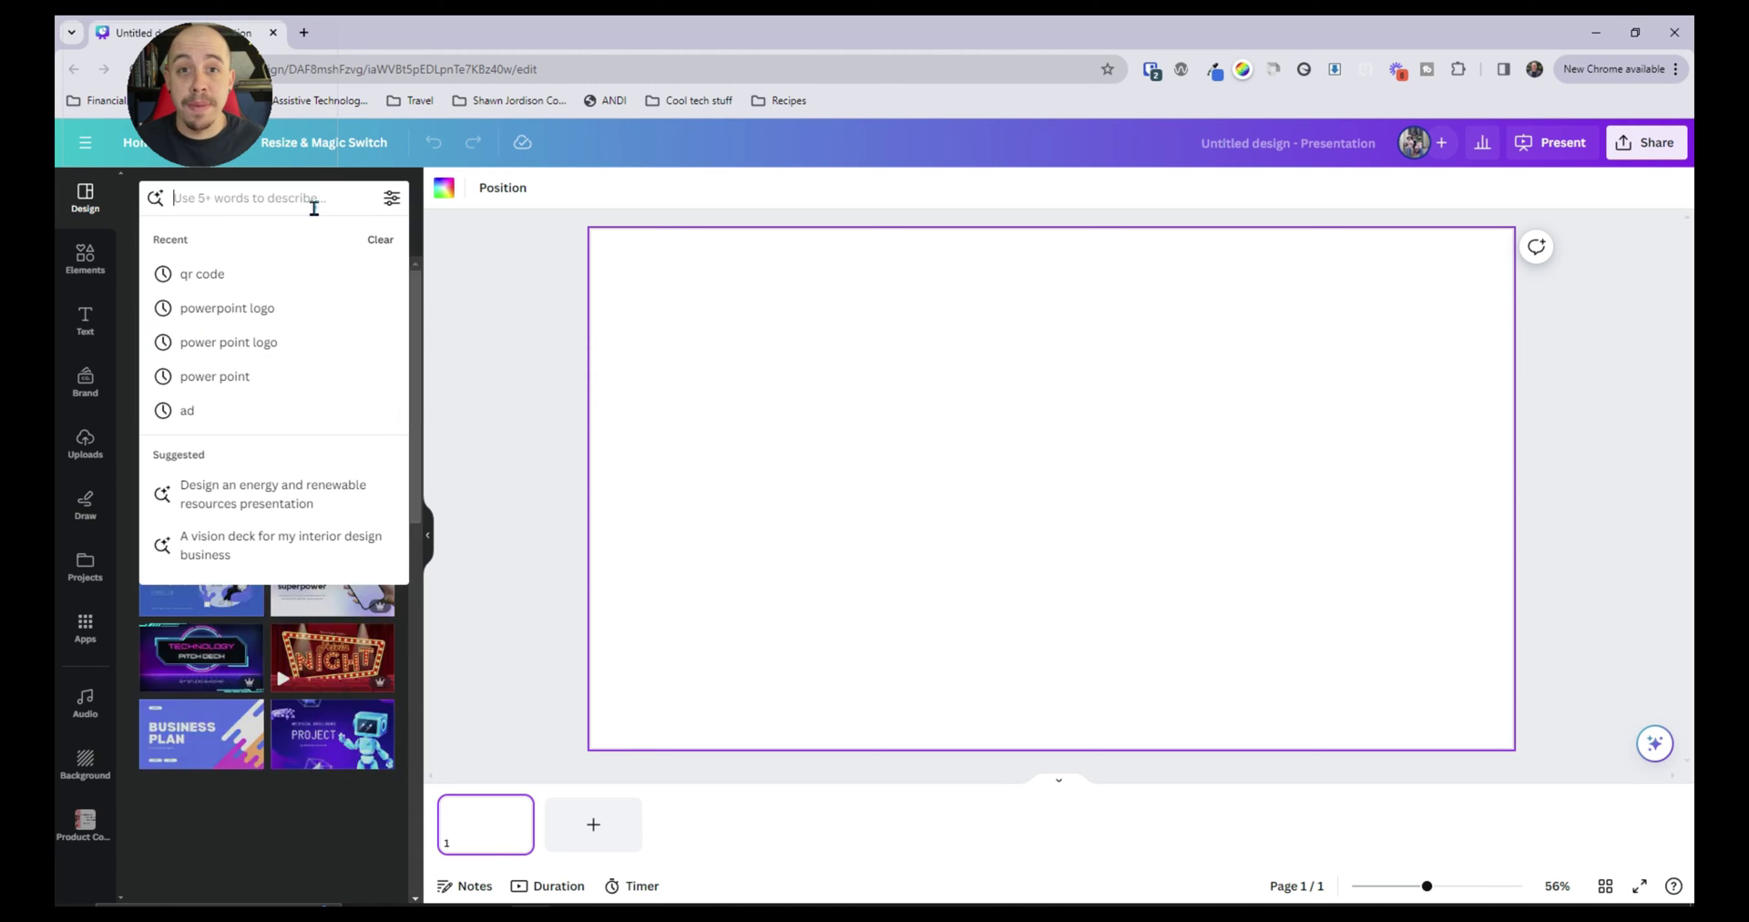
left_click(308, 200)
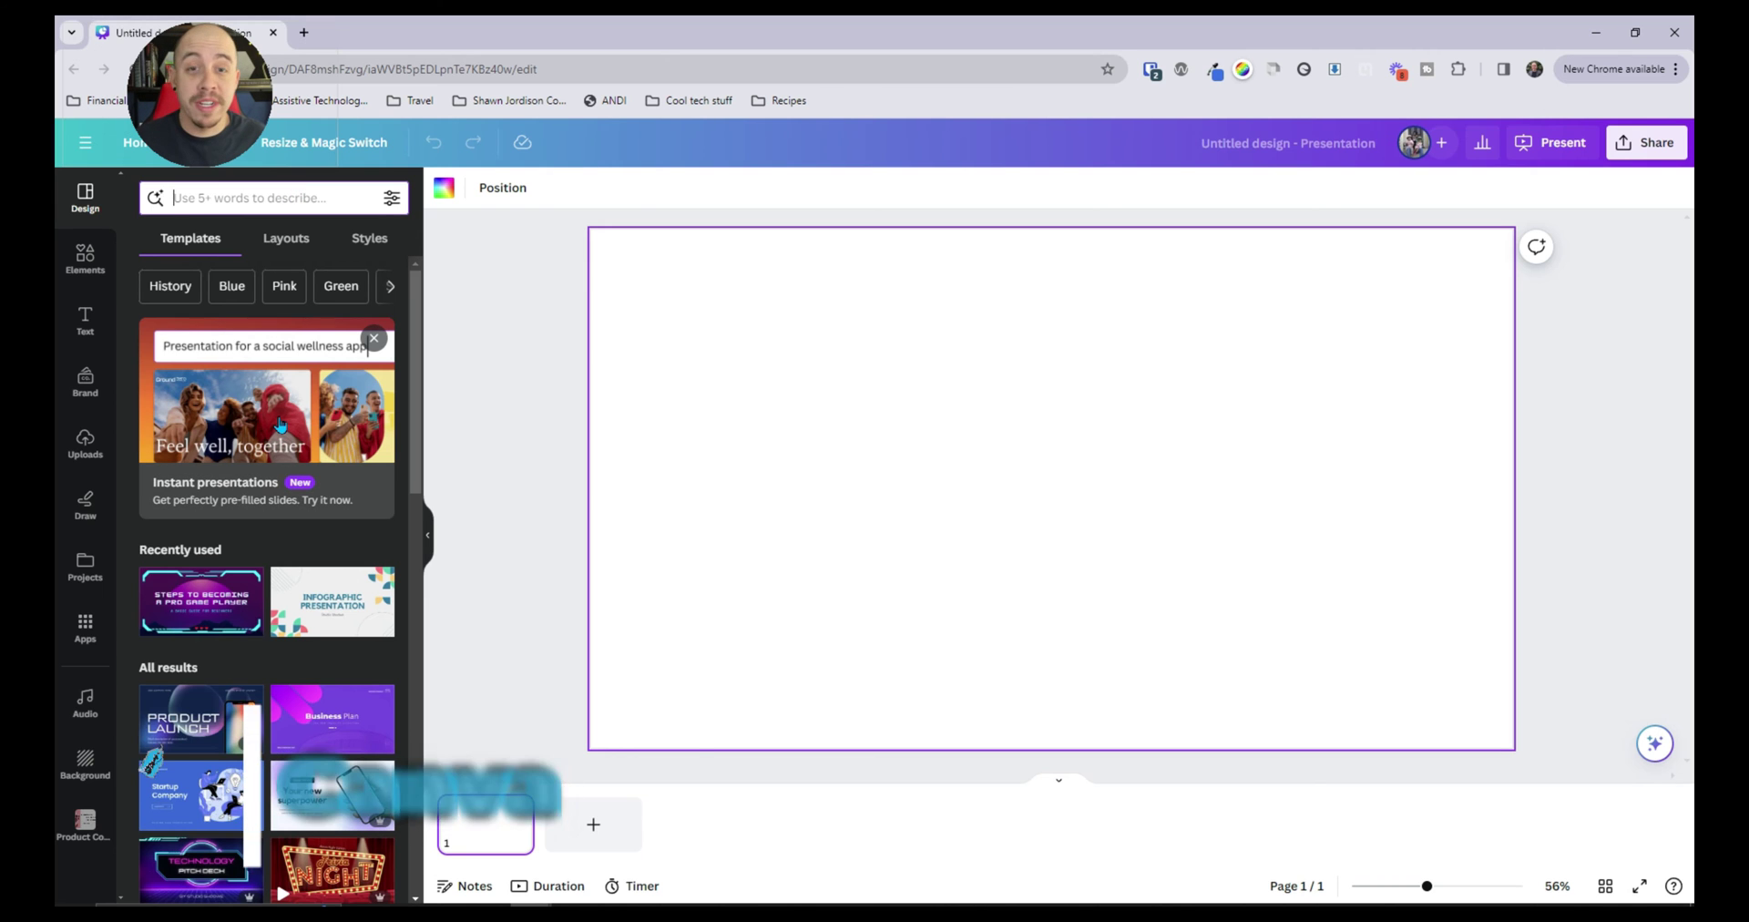
left_click(247, 202)
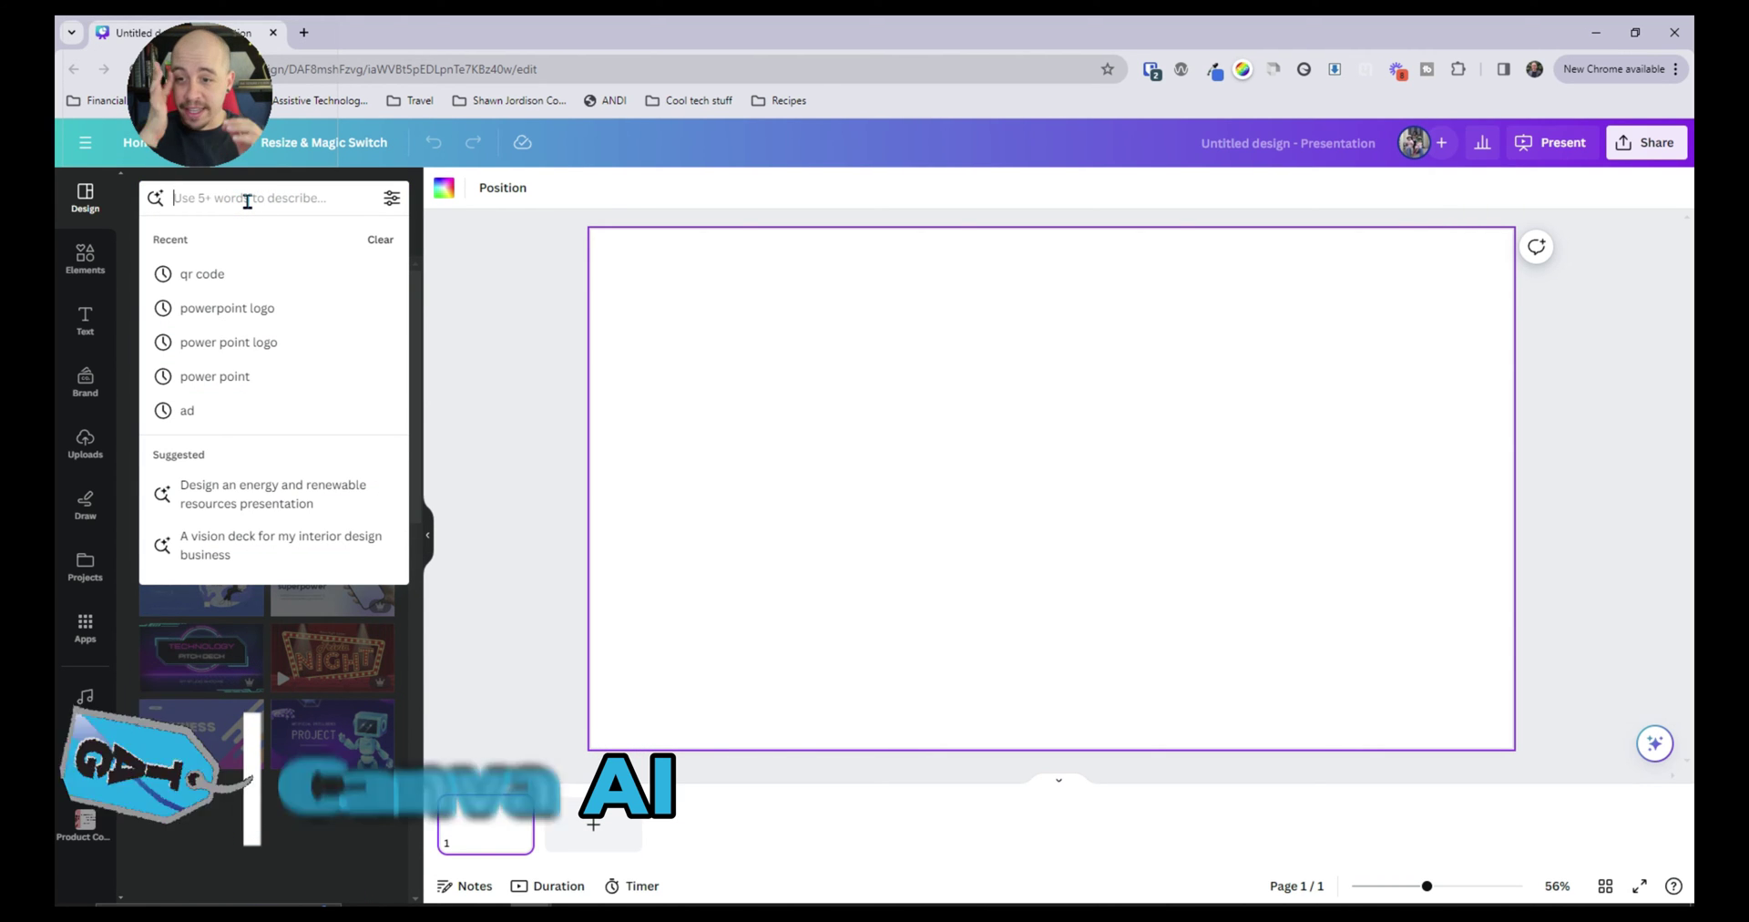
type("The importance of digital accessibility")
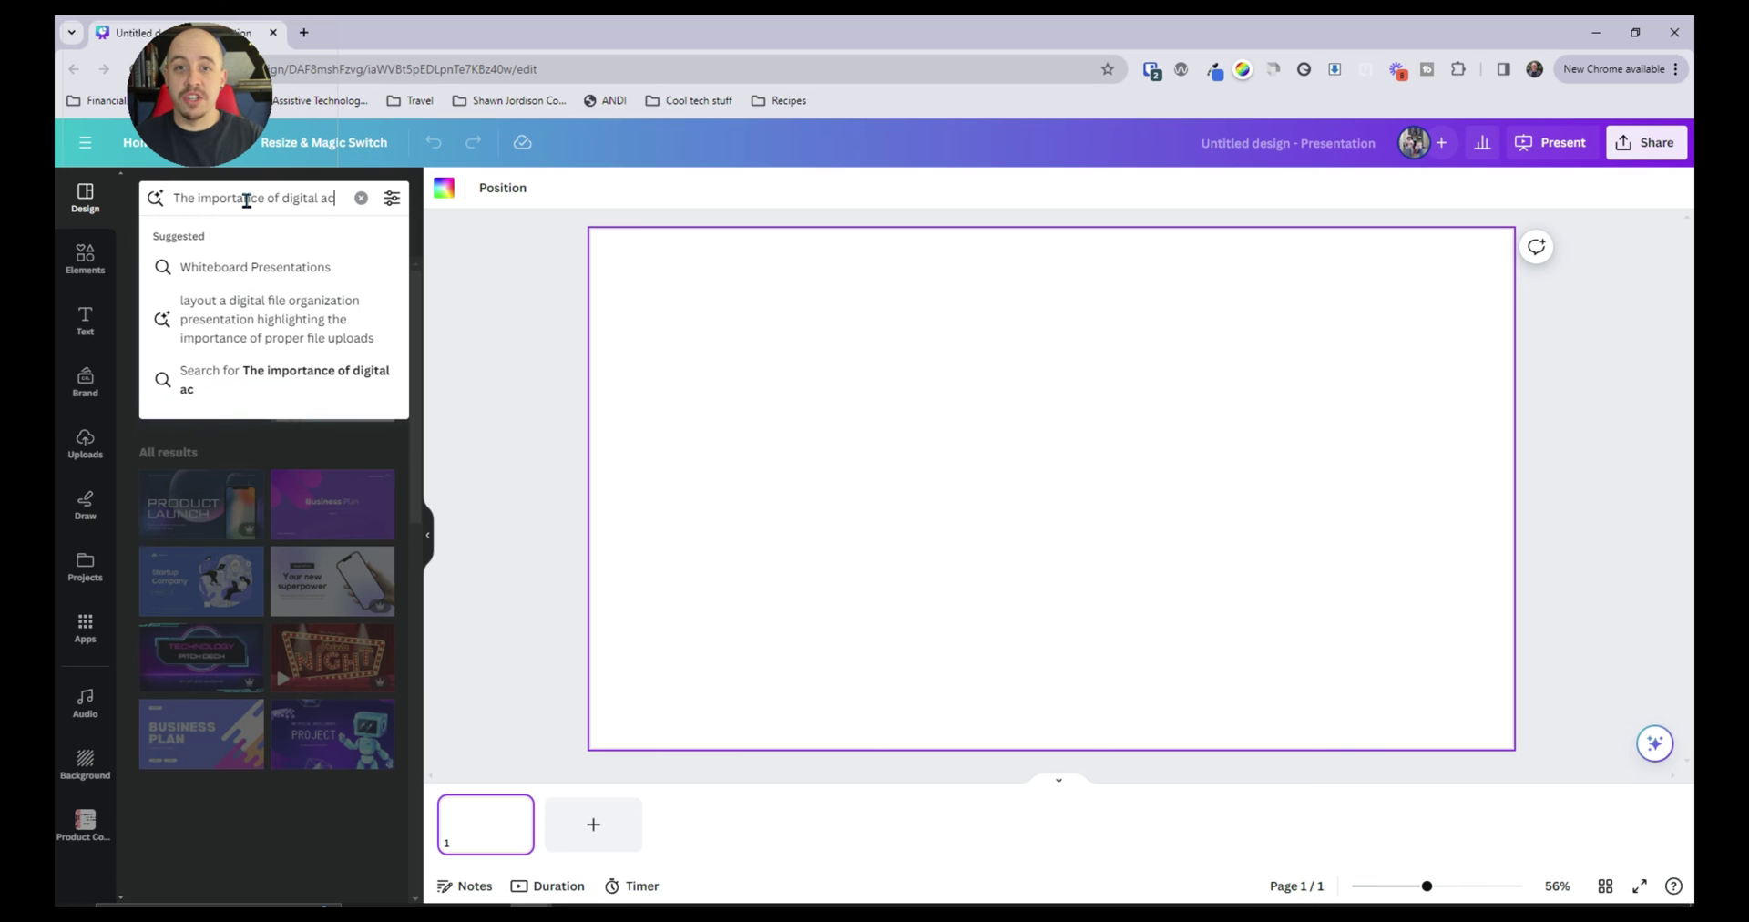
key("Return")
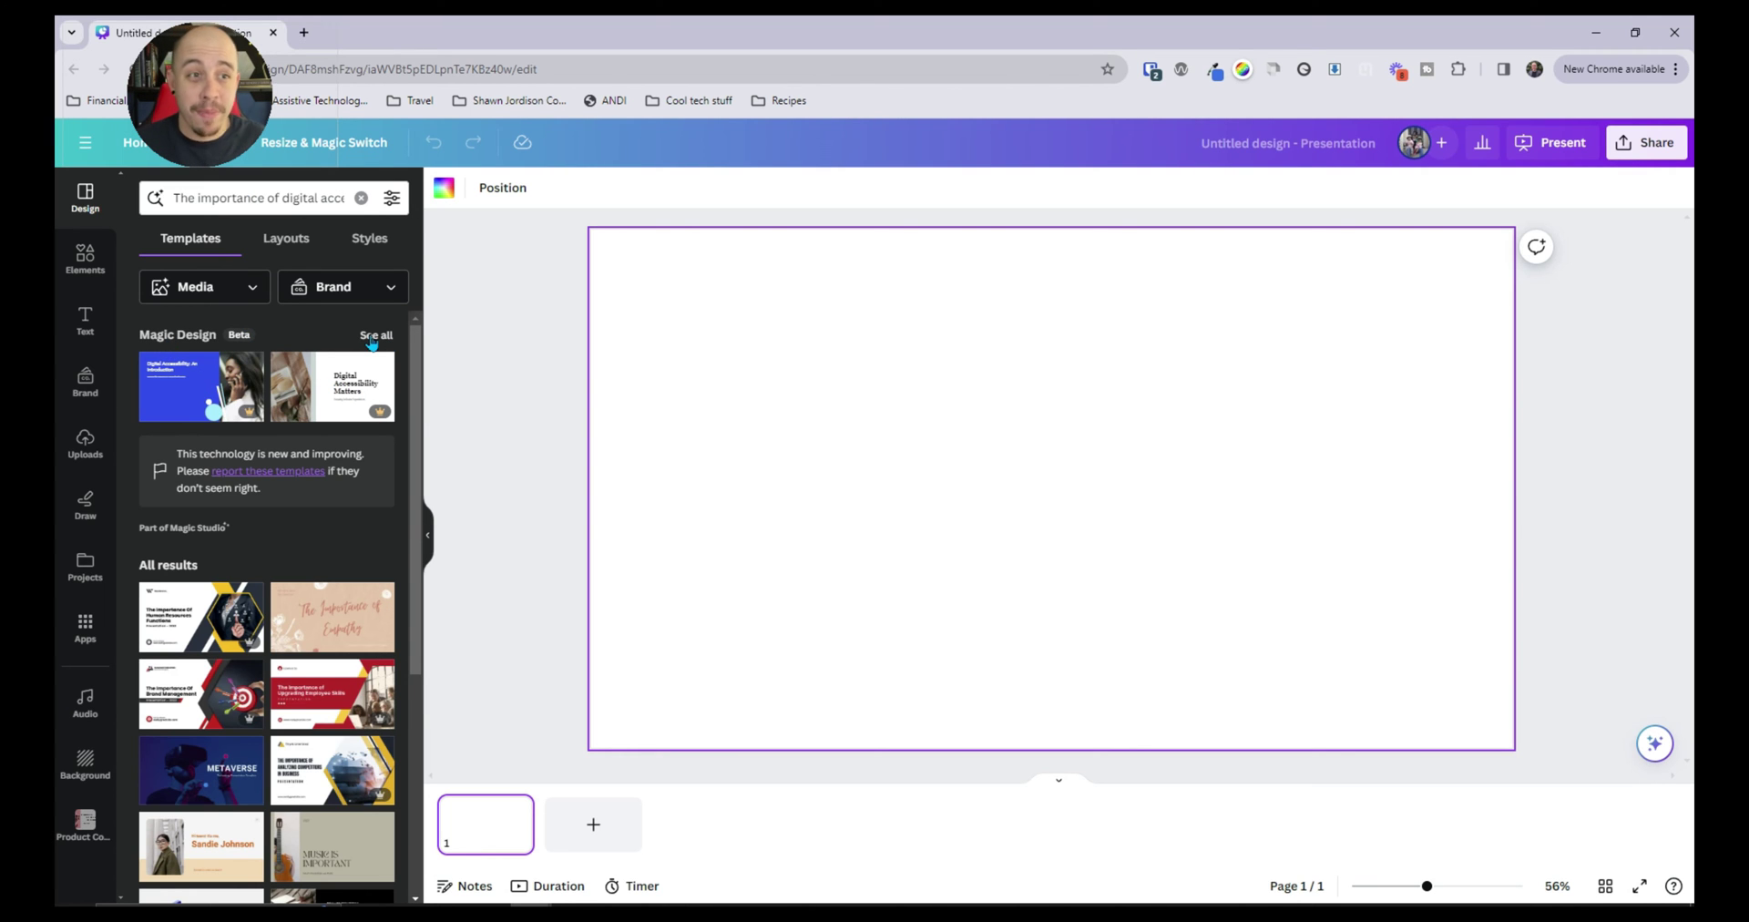
left_click(325, 379)
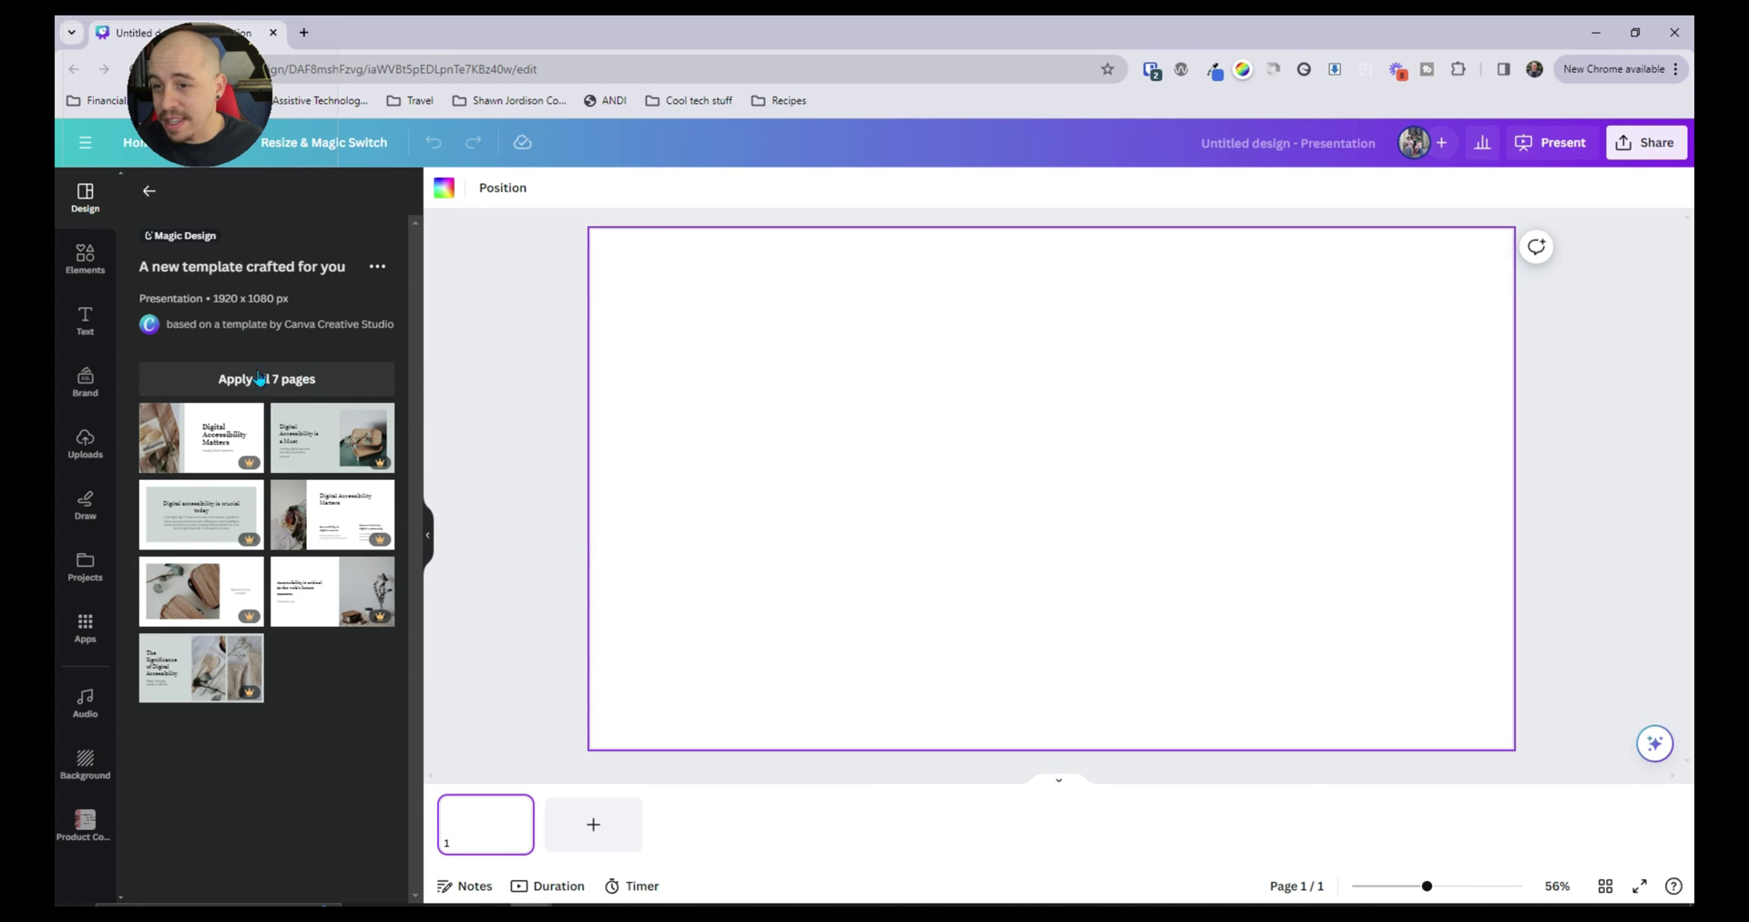
left_click(280, 385)
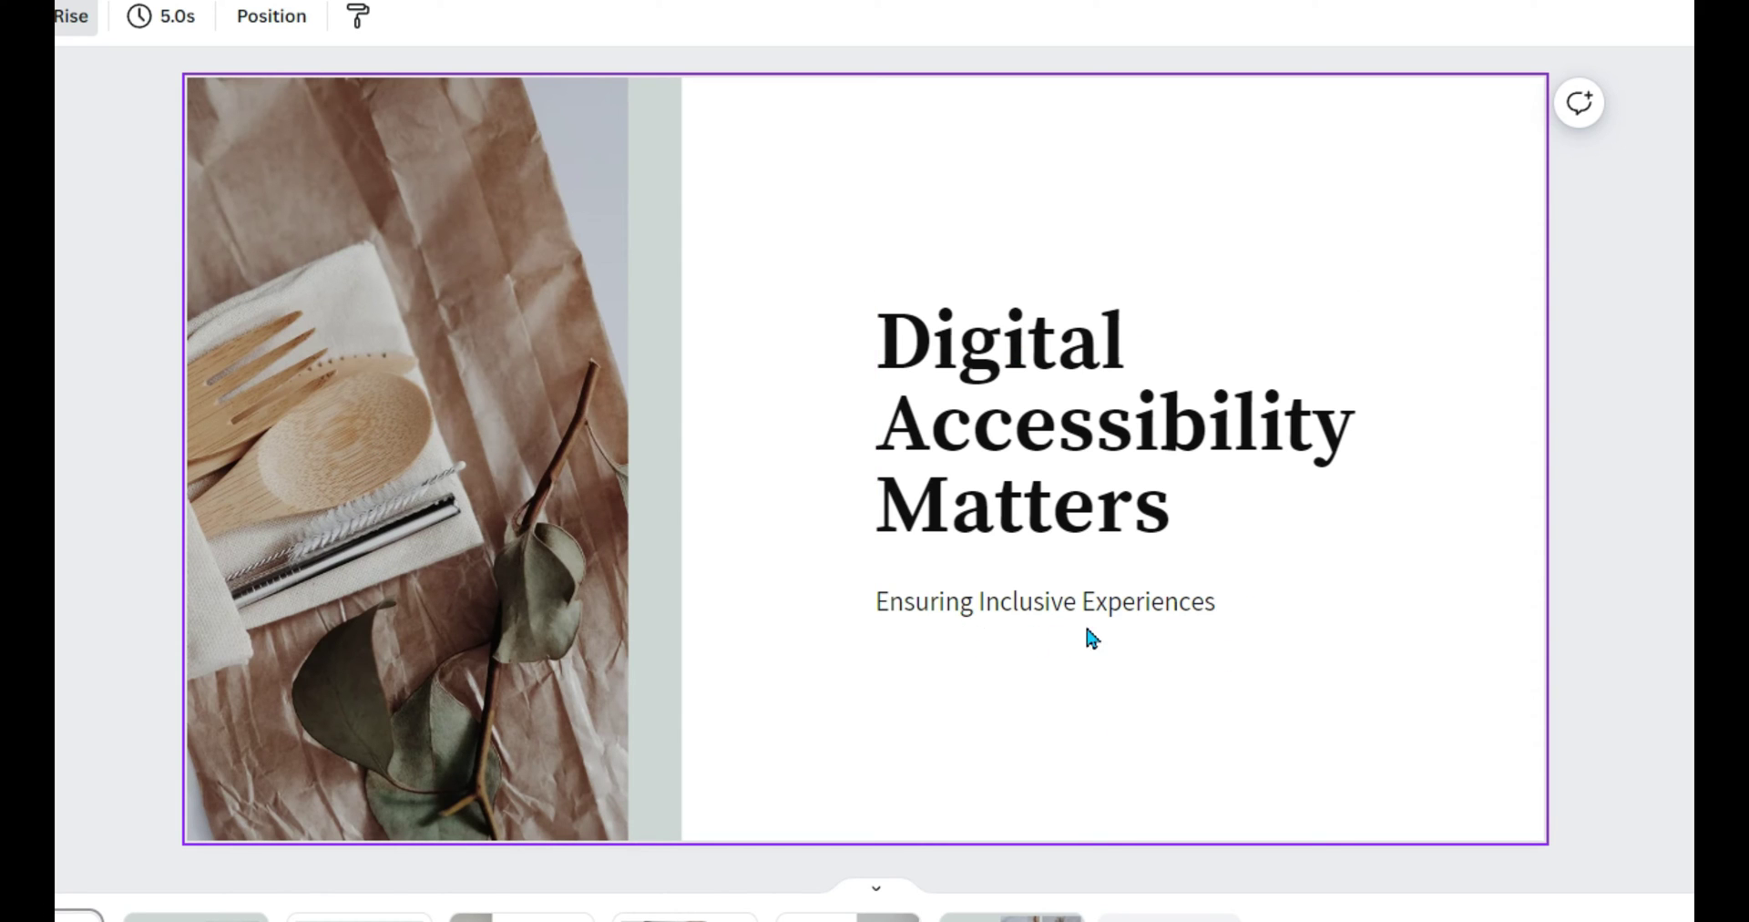
- Look through all seven slides of the generated presentation, checking their text and images, and return to the first slide
left_click(196, 915)
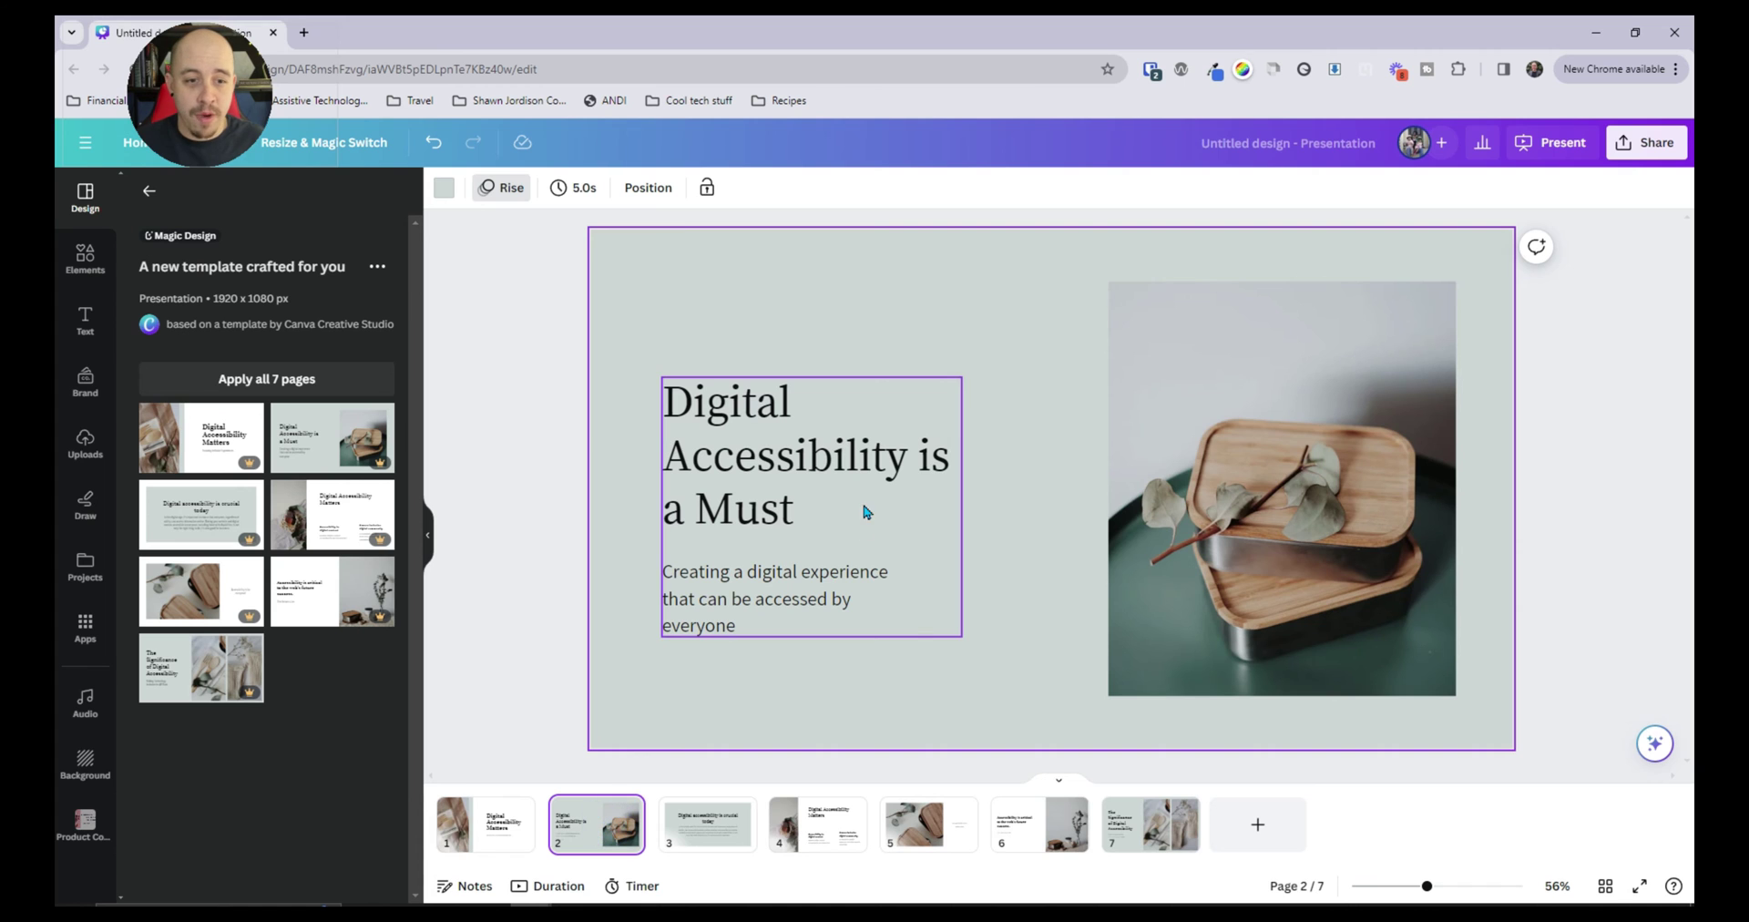
left_click(707, 825)
left_click(818, 824)
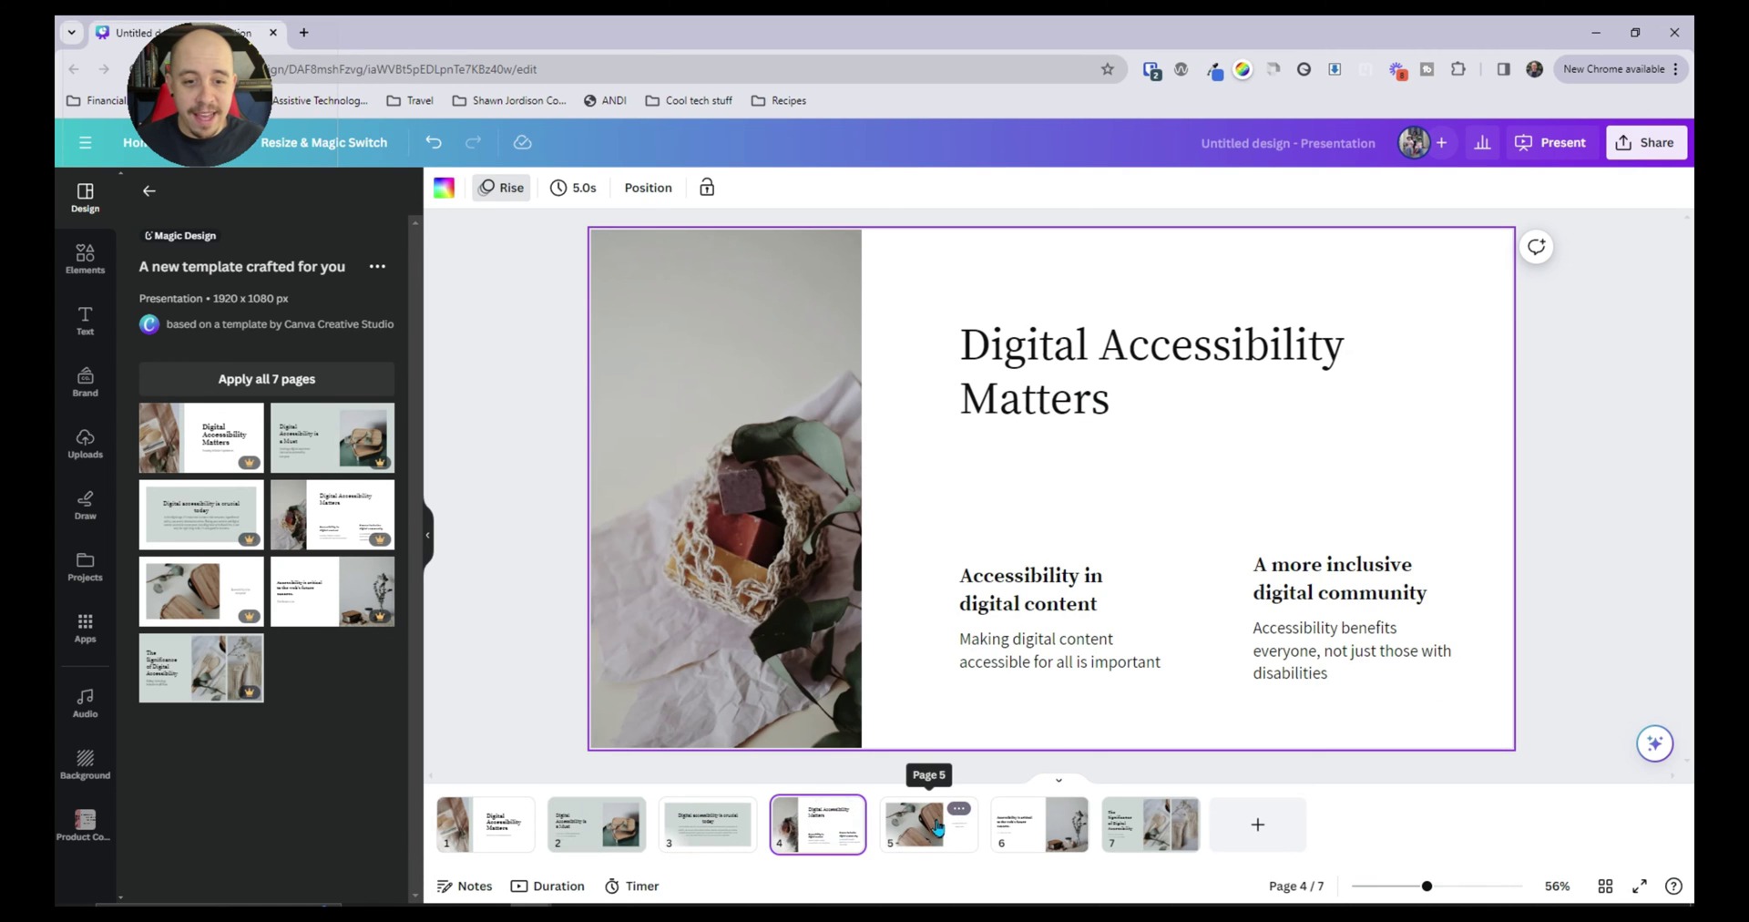
left_click(938, 822)
left_click(1047, 827)
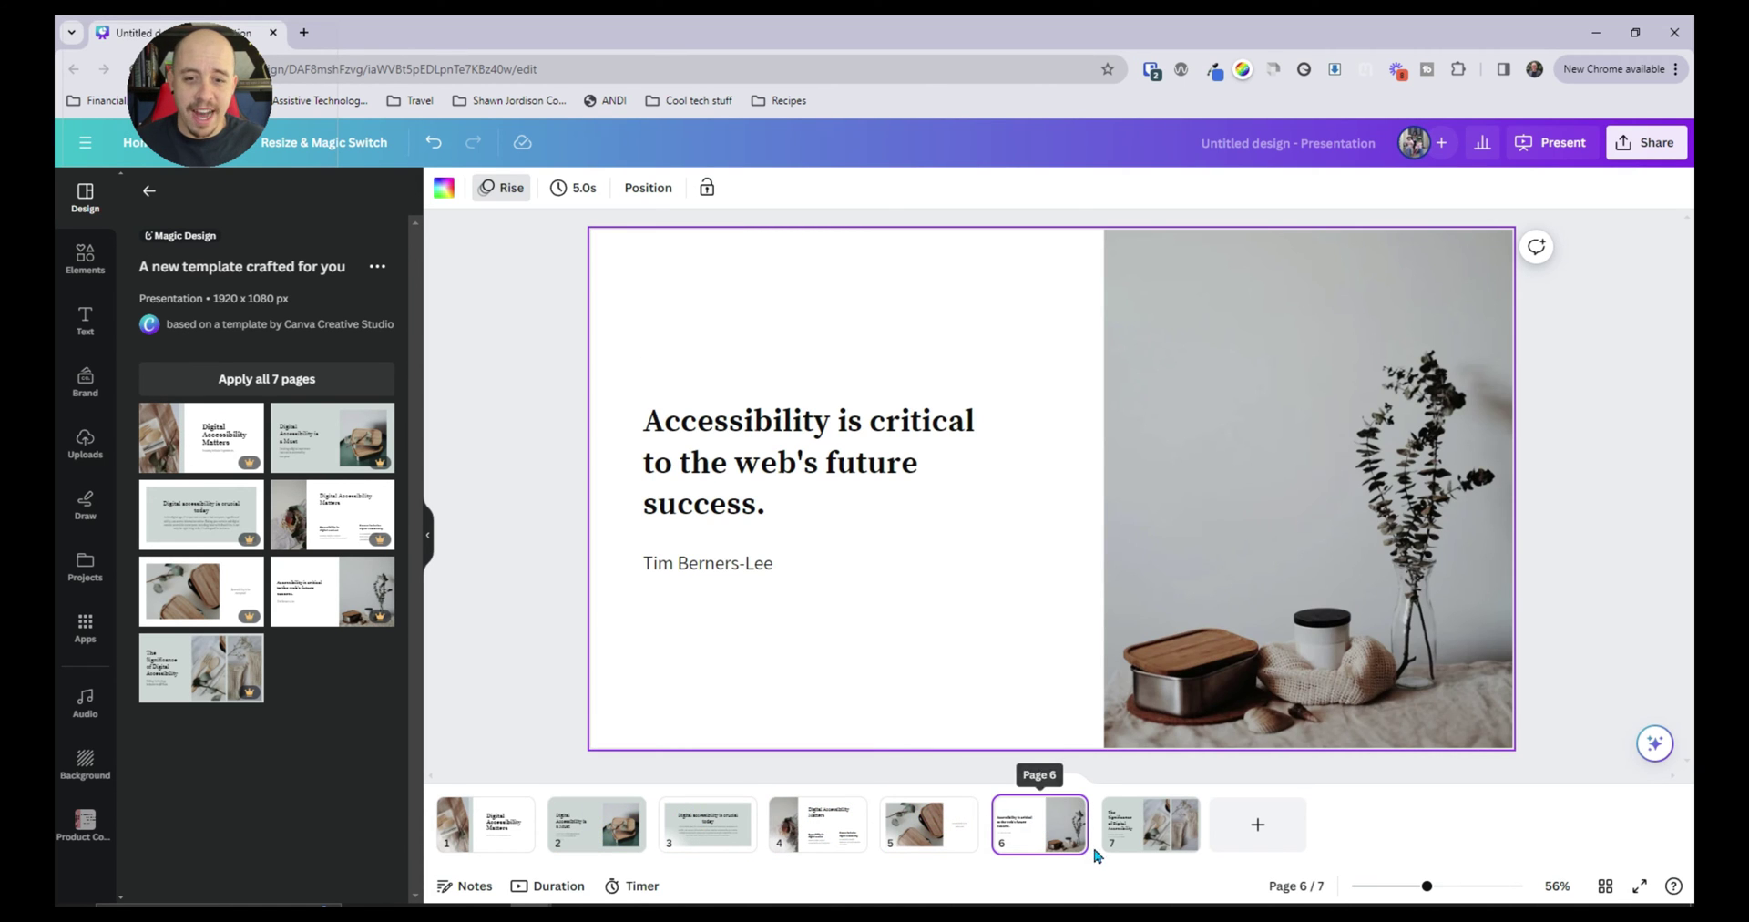
left_click(1149, 825)
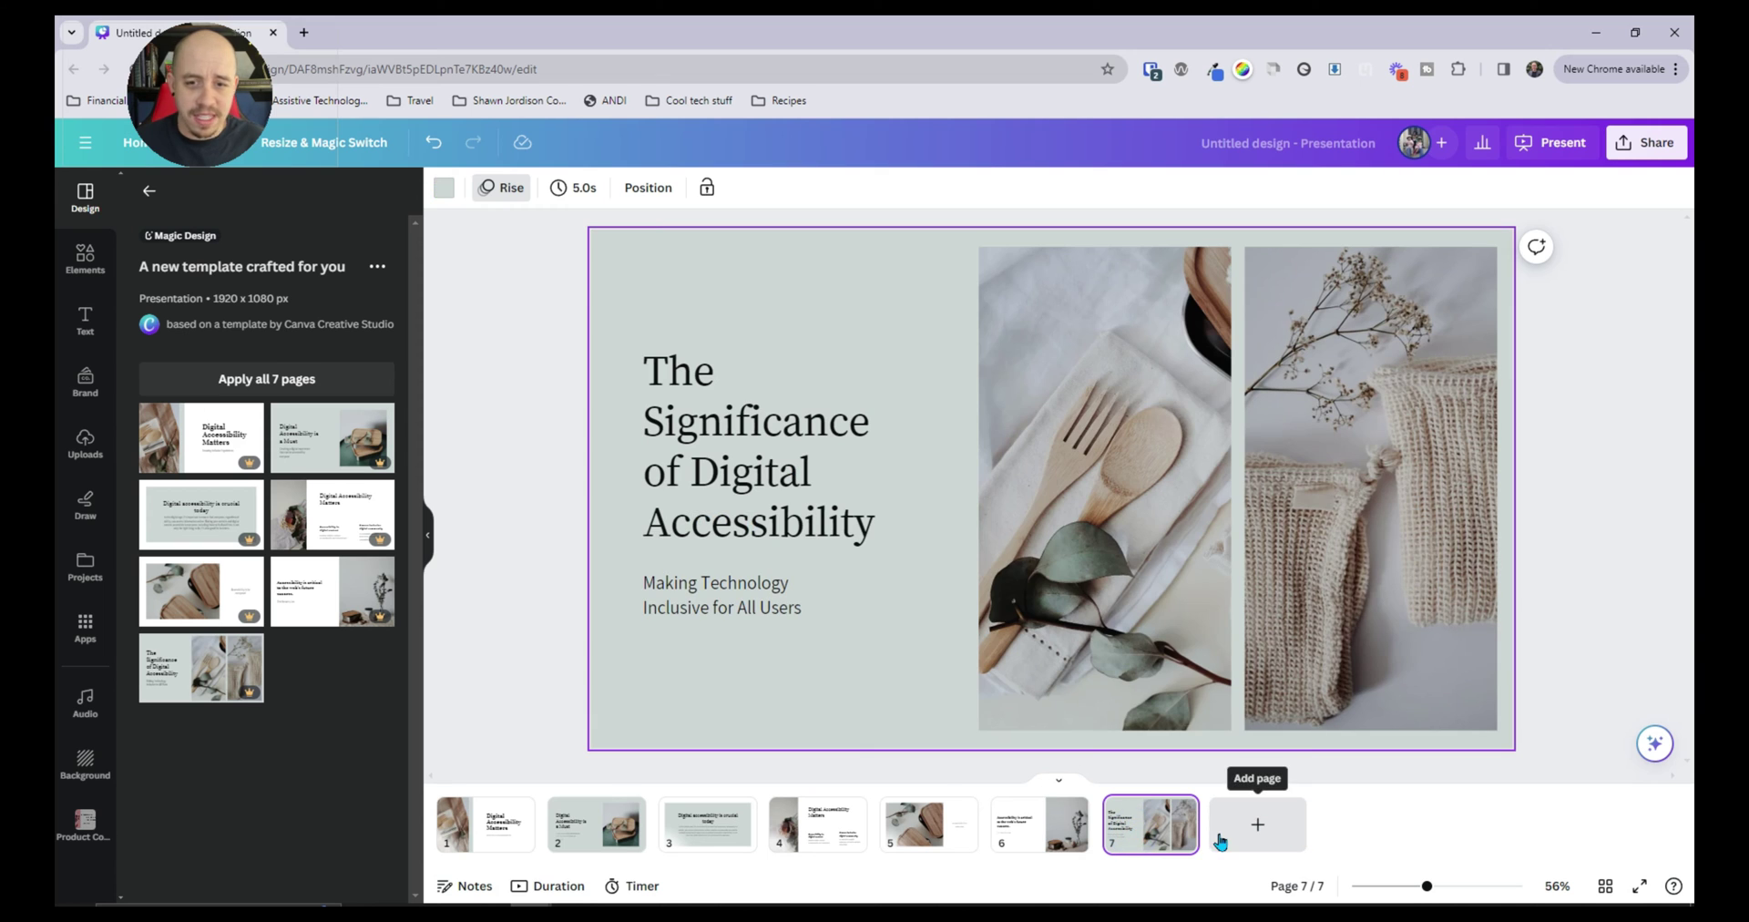
left_click(486, 824)
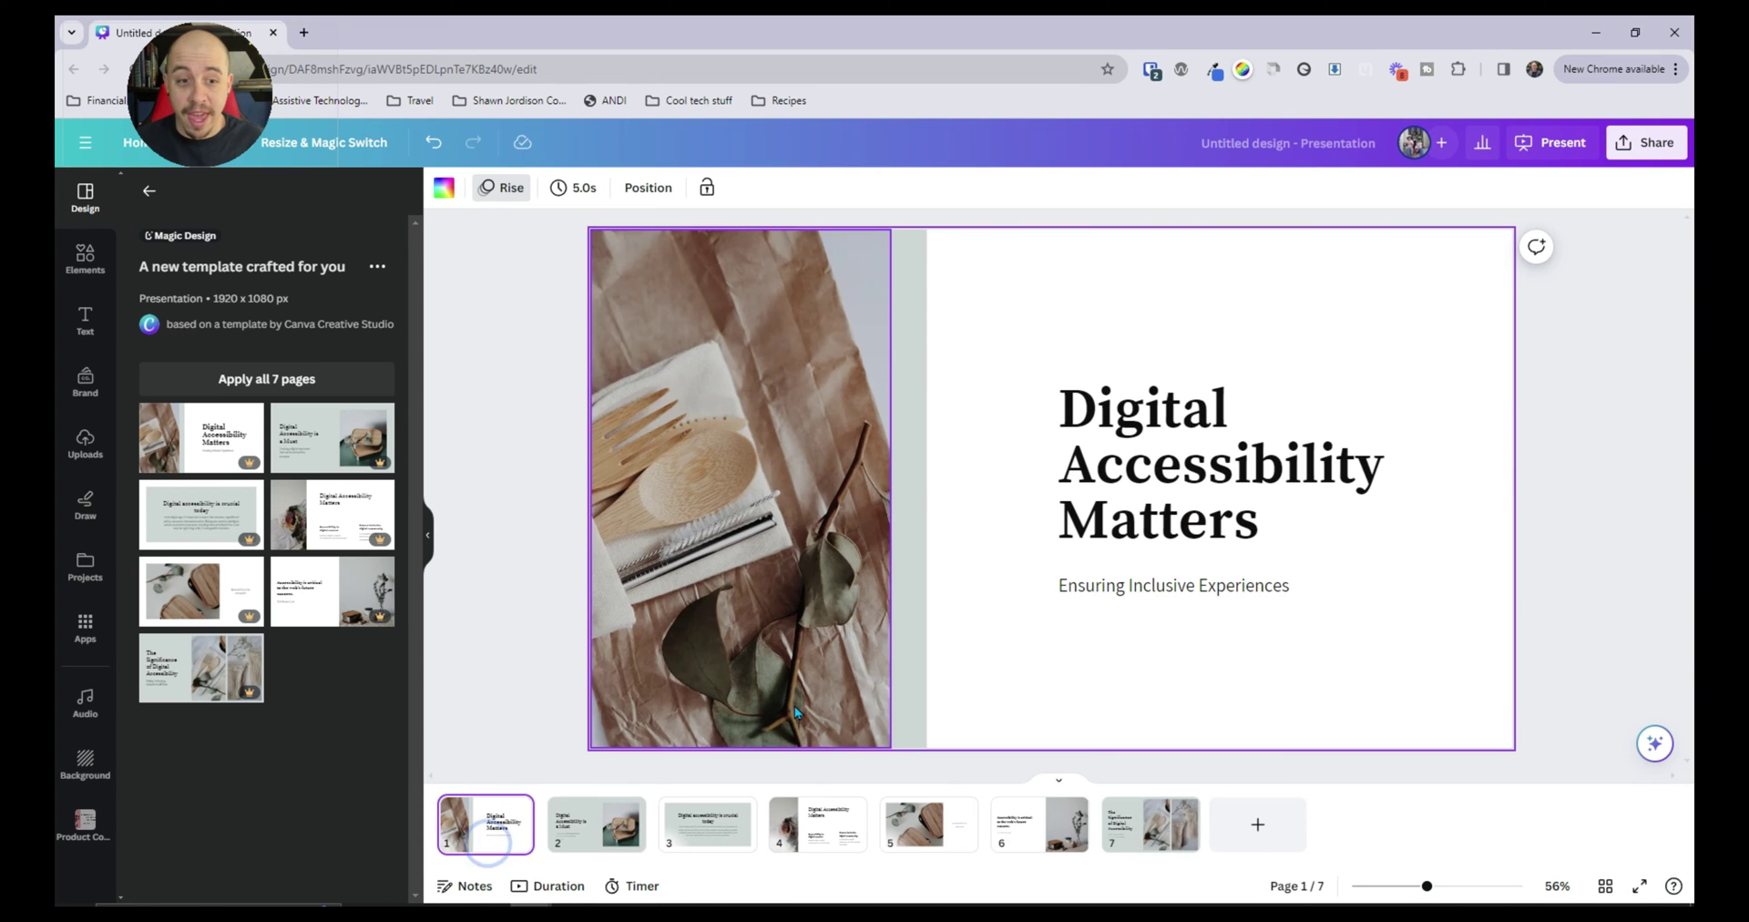
left_click(597, 824)
scroll(927, 517, "up", 1)
scroll(928, 517, "down", 2)
scroll(925, 518, "up", 2)
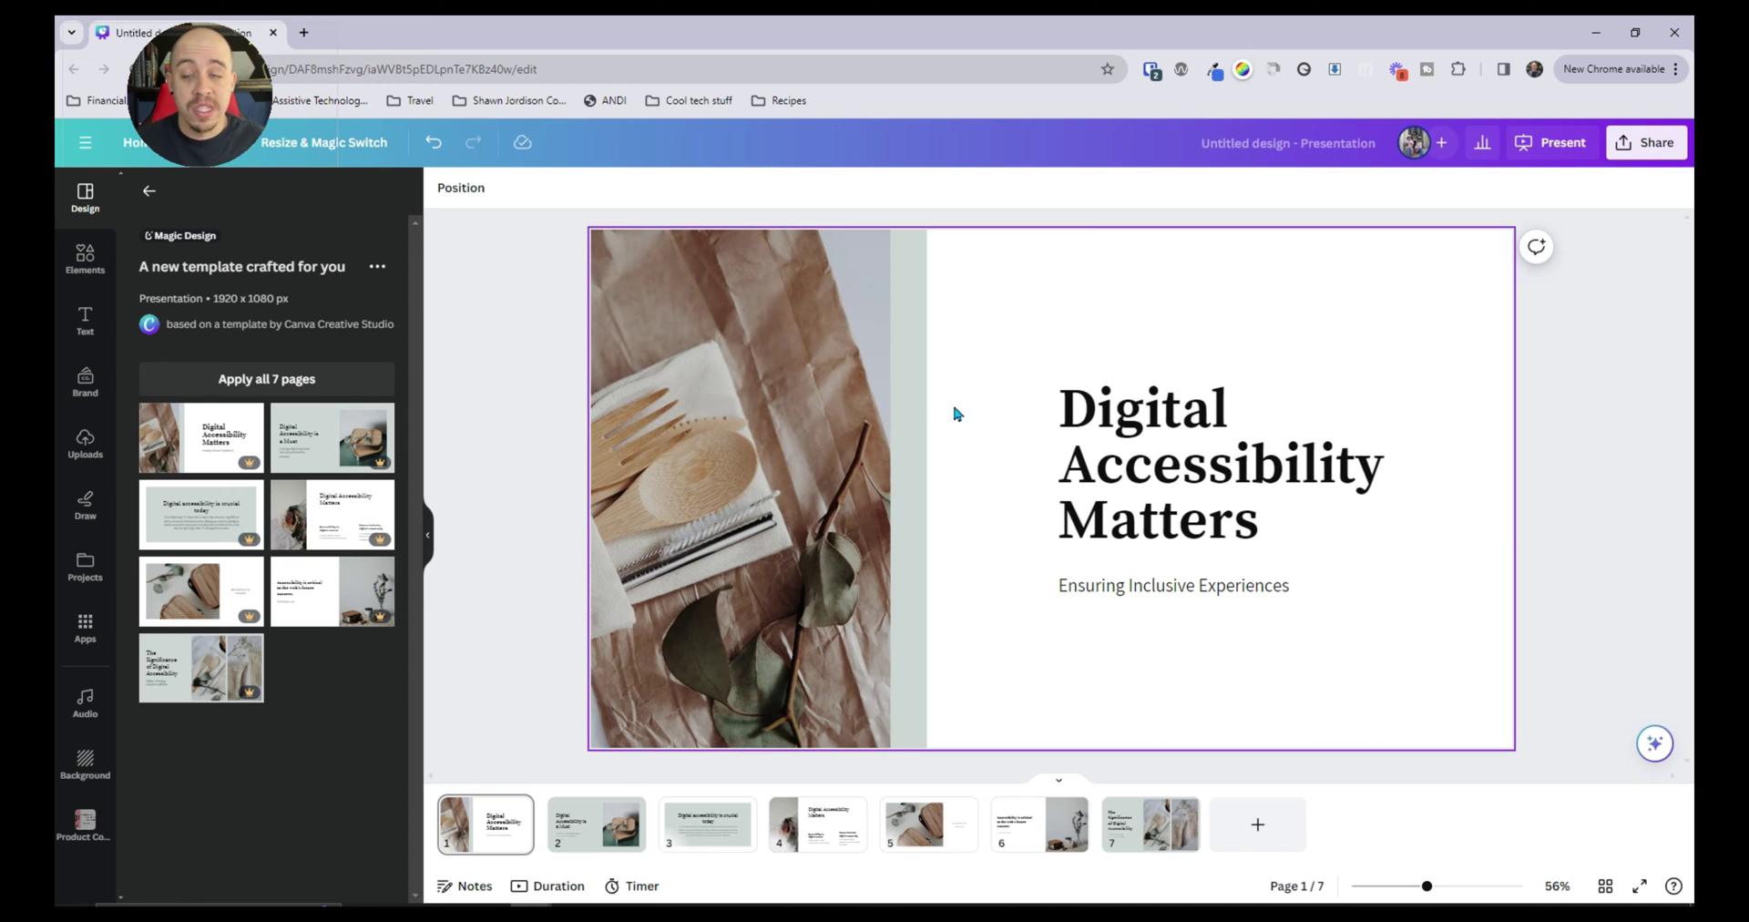
- Download all pages of the presentation as PPTX, with the download settings saved
left_click(1646, 146)
left_click(1619, 567)
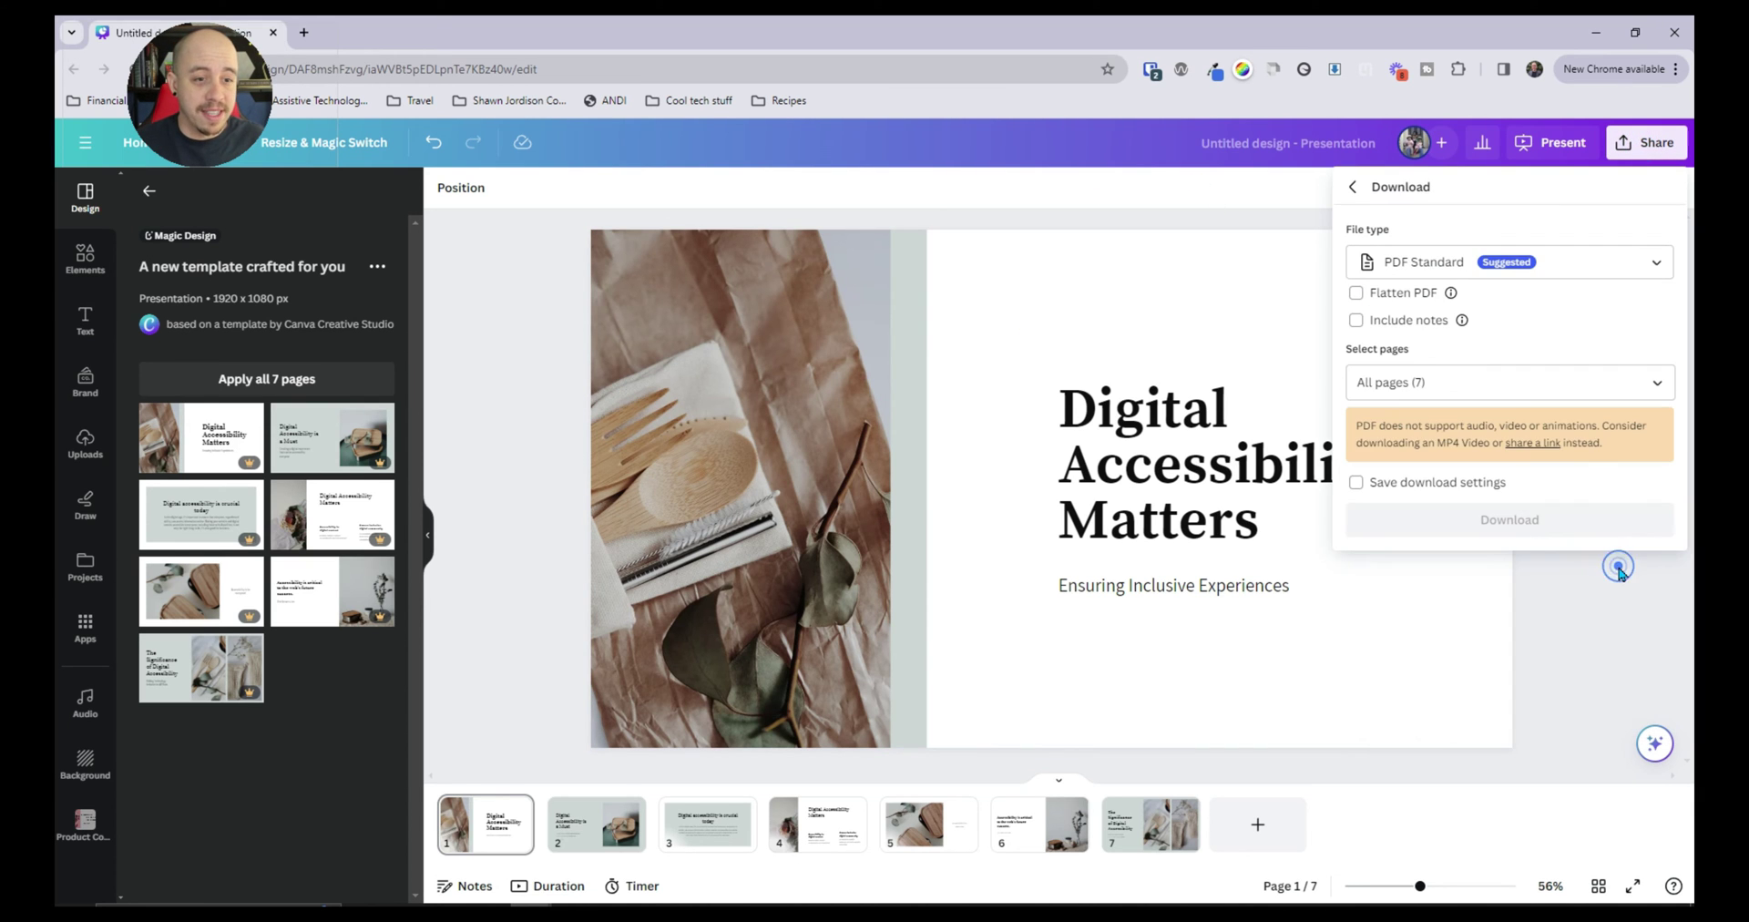
left_click(1531, 262)
left_click(1529, 419)
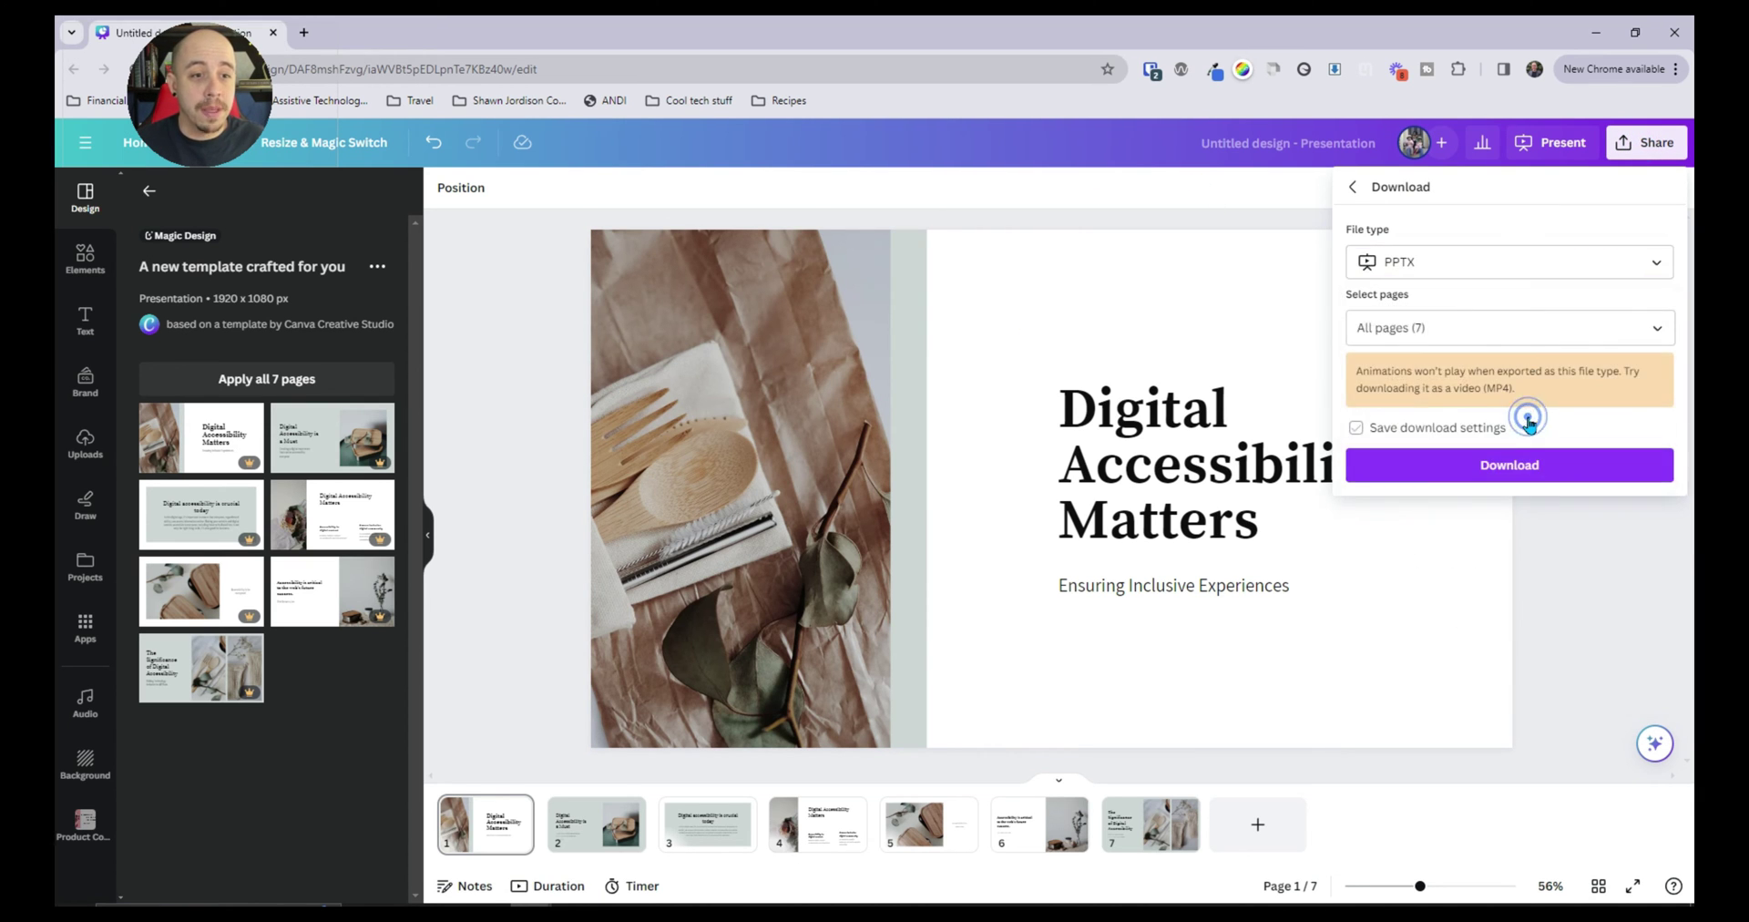
left_click(1356, 428)
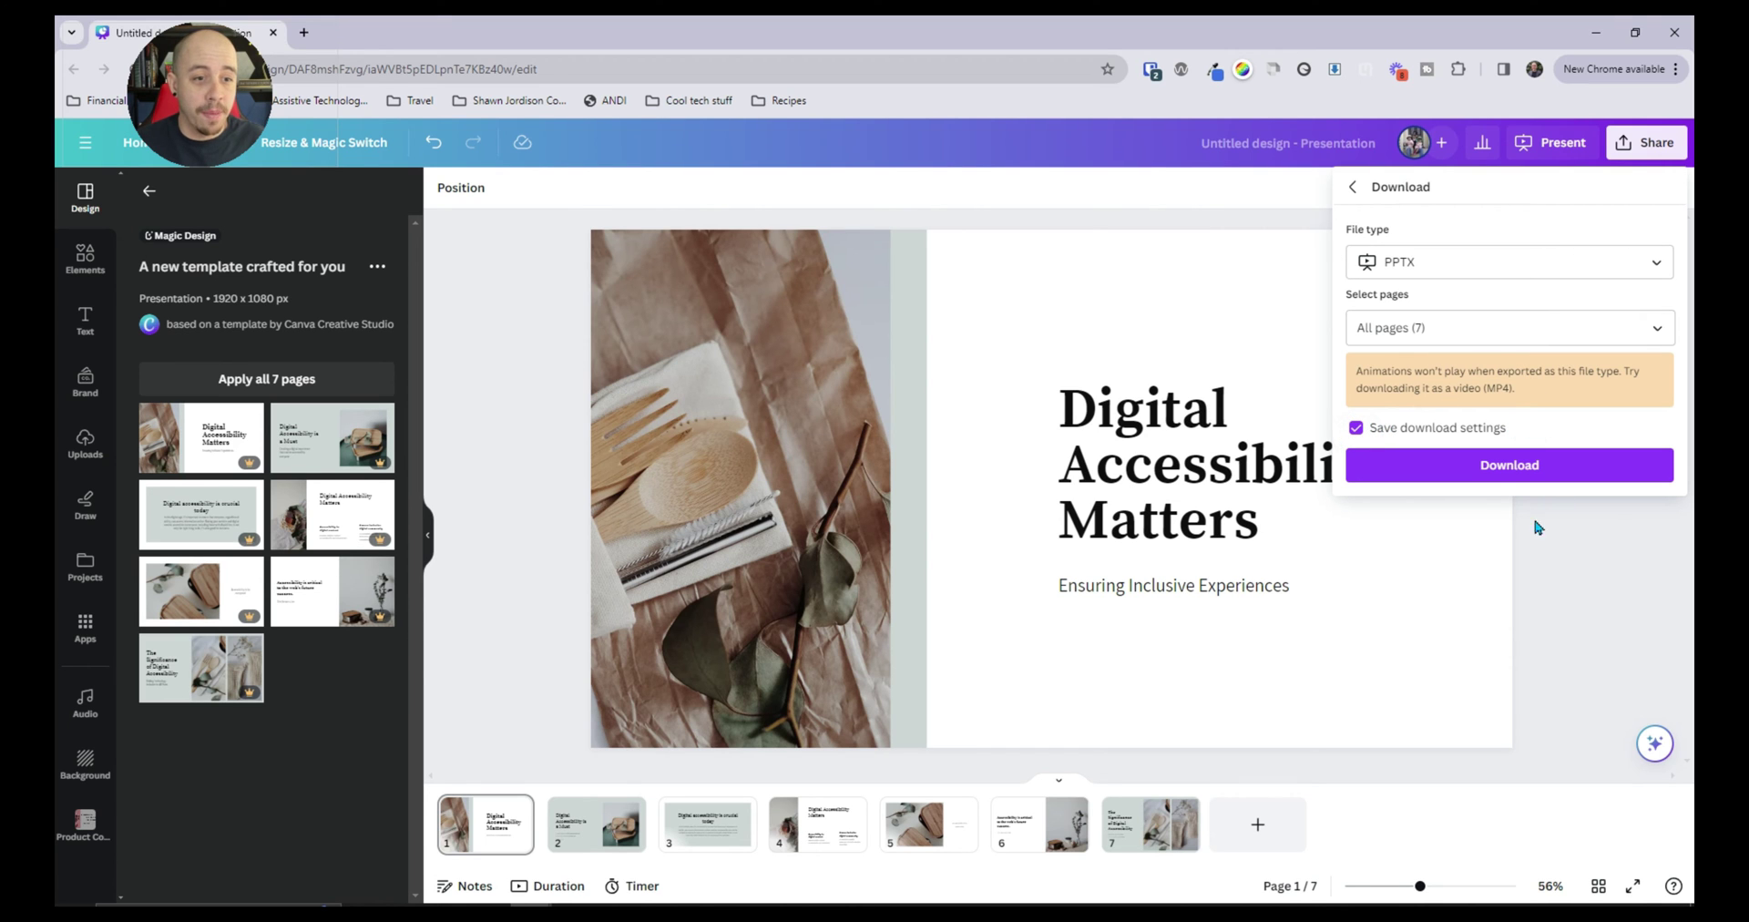
left_click(1485, 467)
- Open the downloaded presentation in PowerPoint and run the accessibility check on it
double_click(1002, 273)
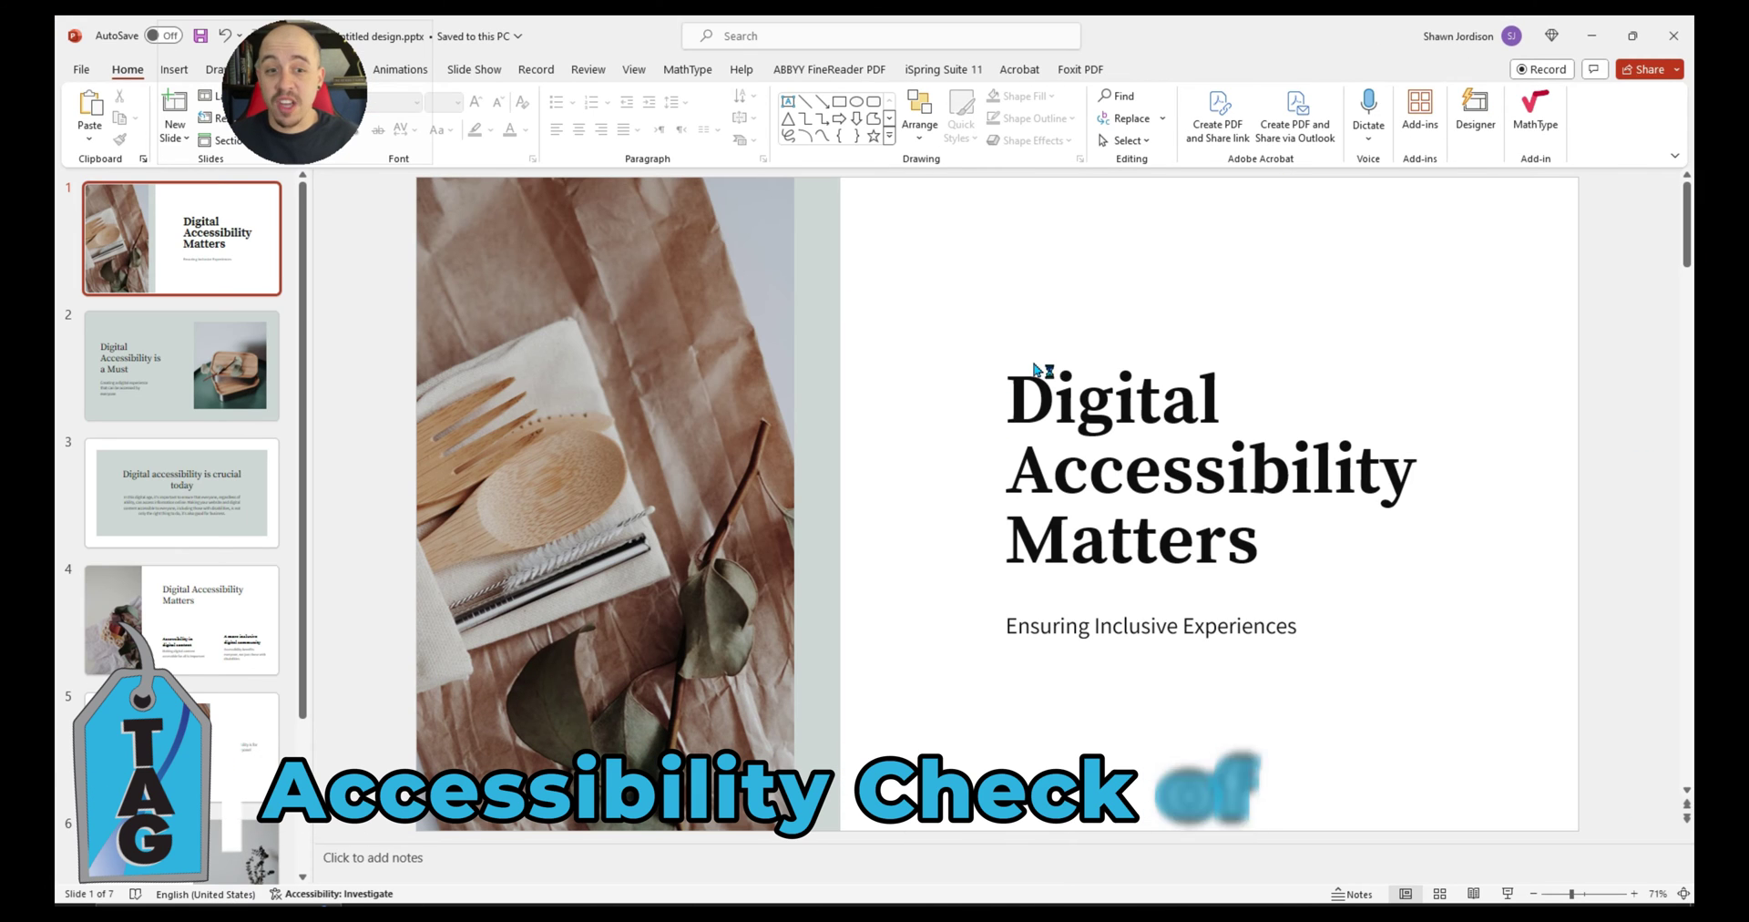
left_click(1033, 361)
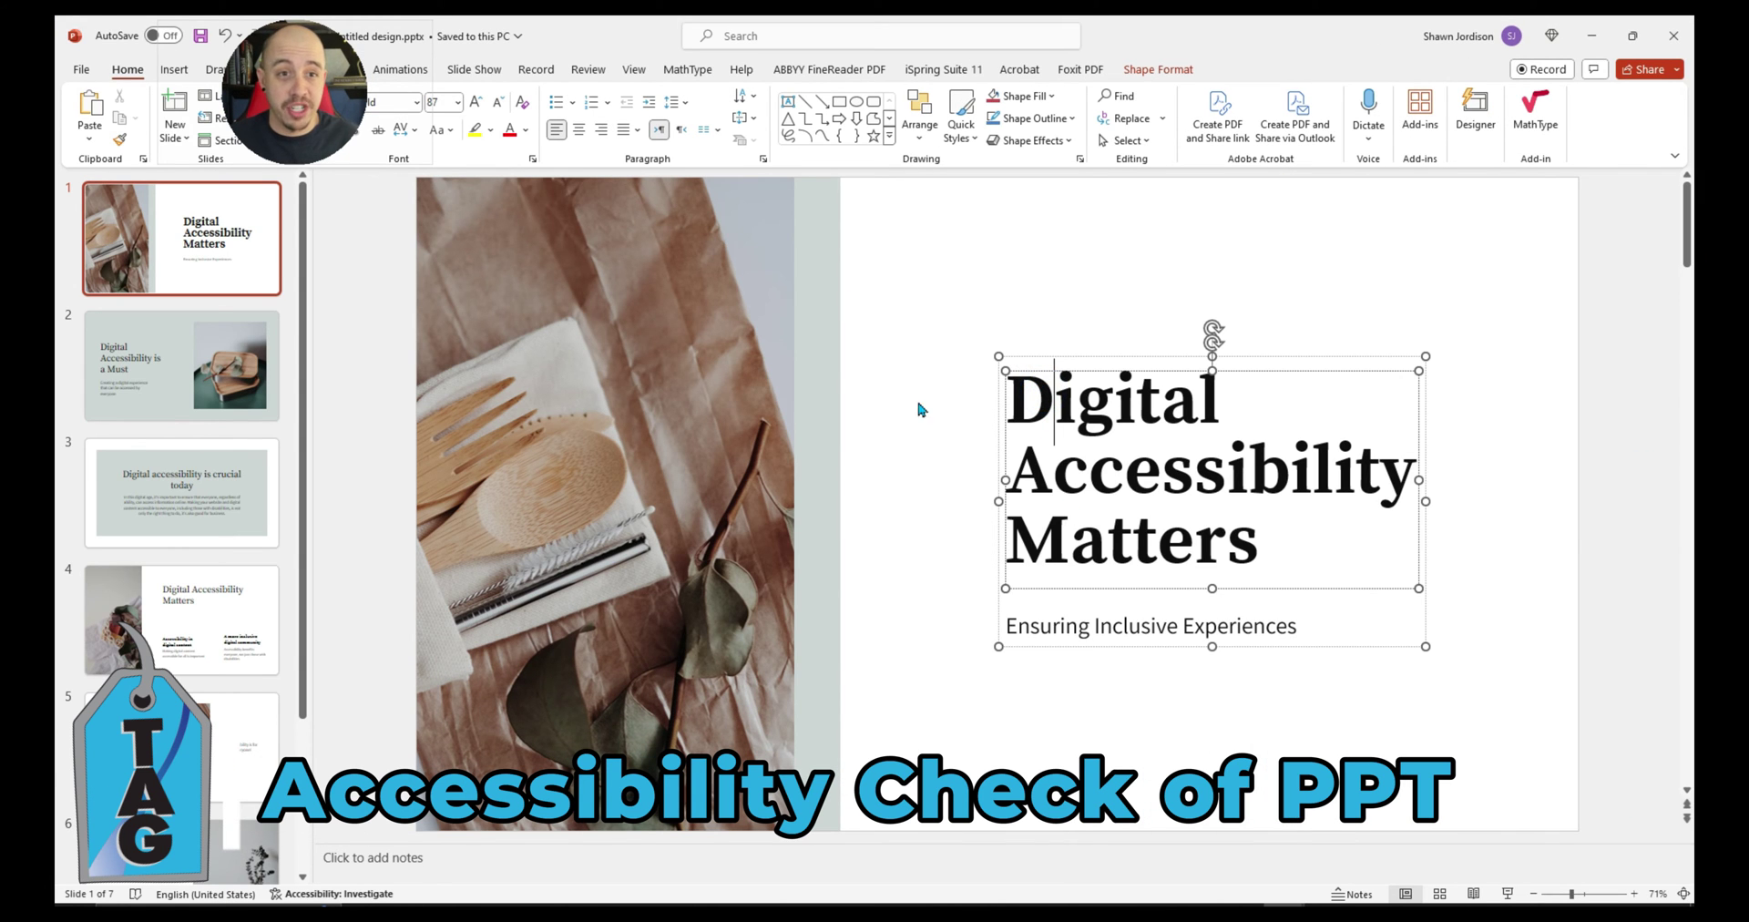
left_click(82, 70)
left_click(102, 262)
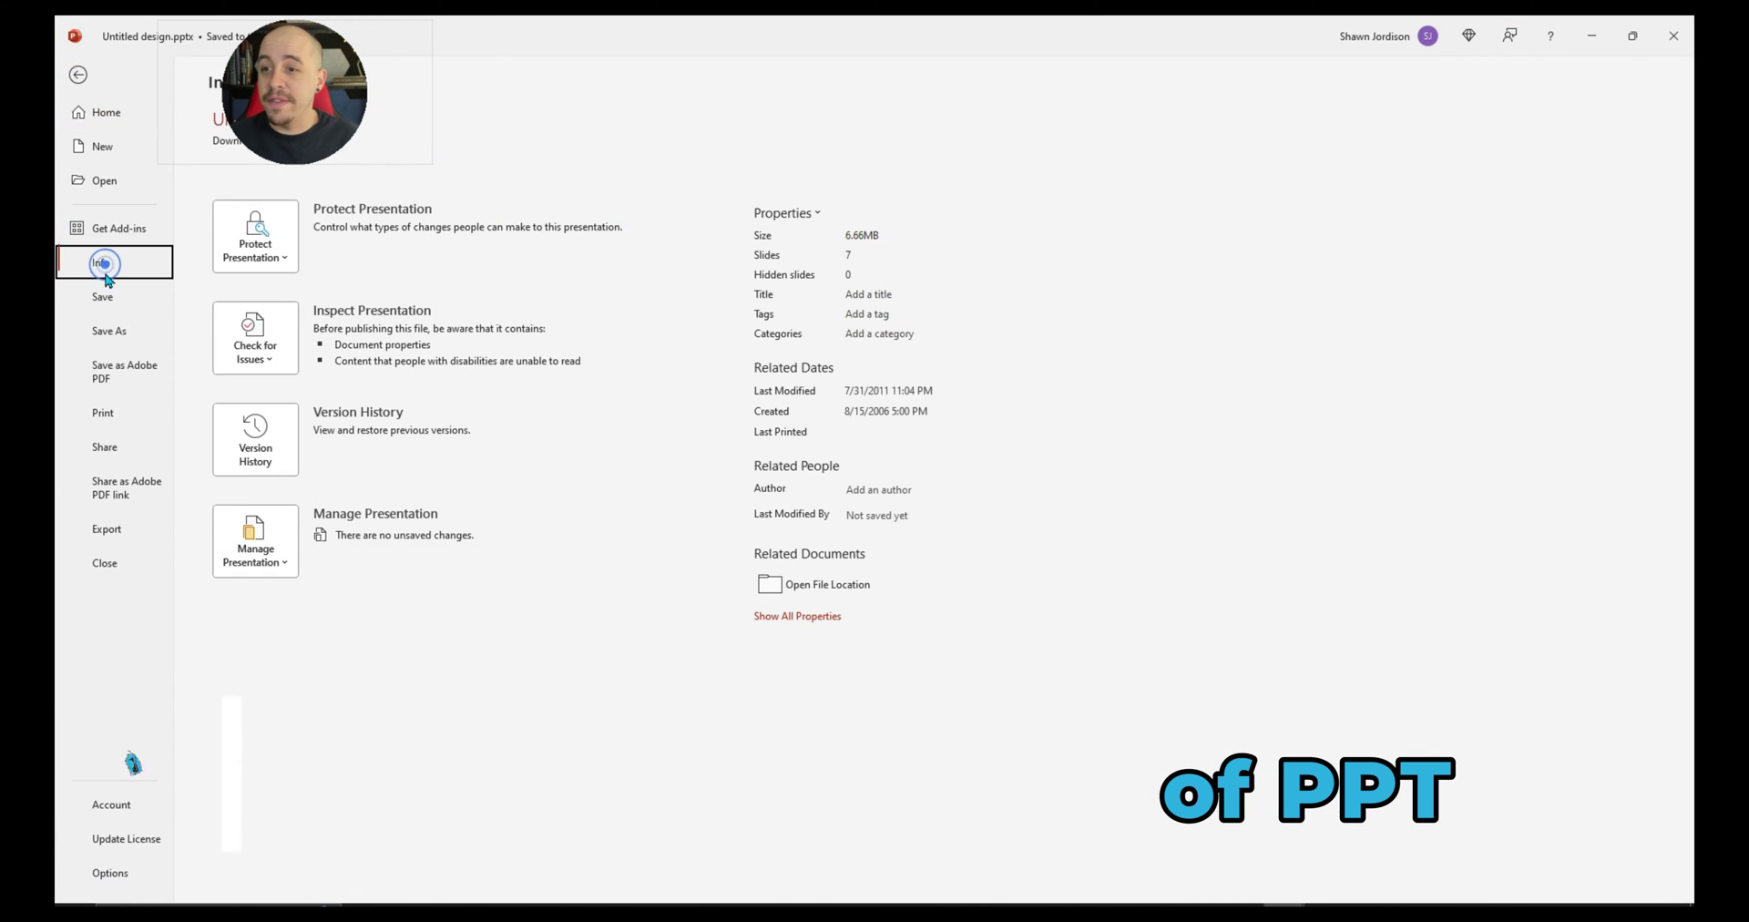
left_click(256, 337)
left_click(342, 453)
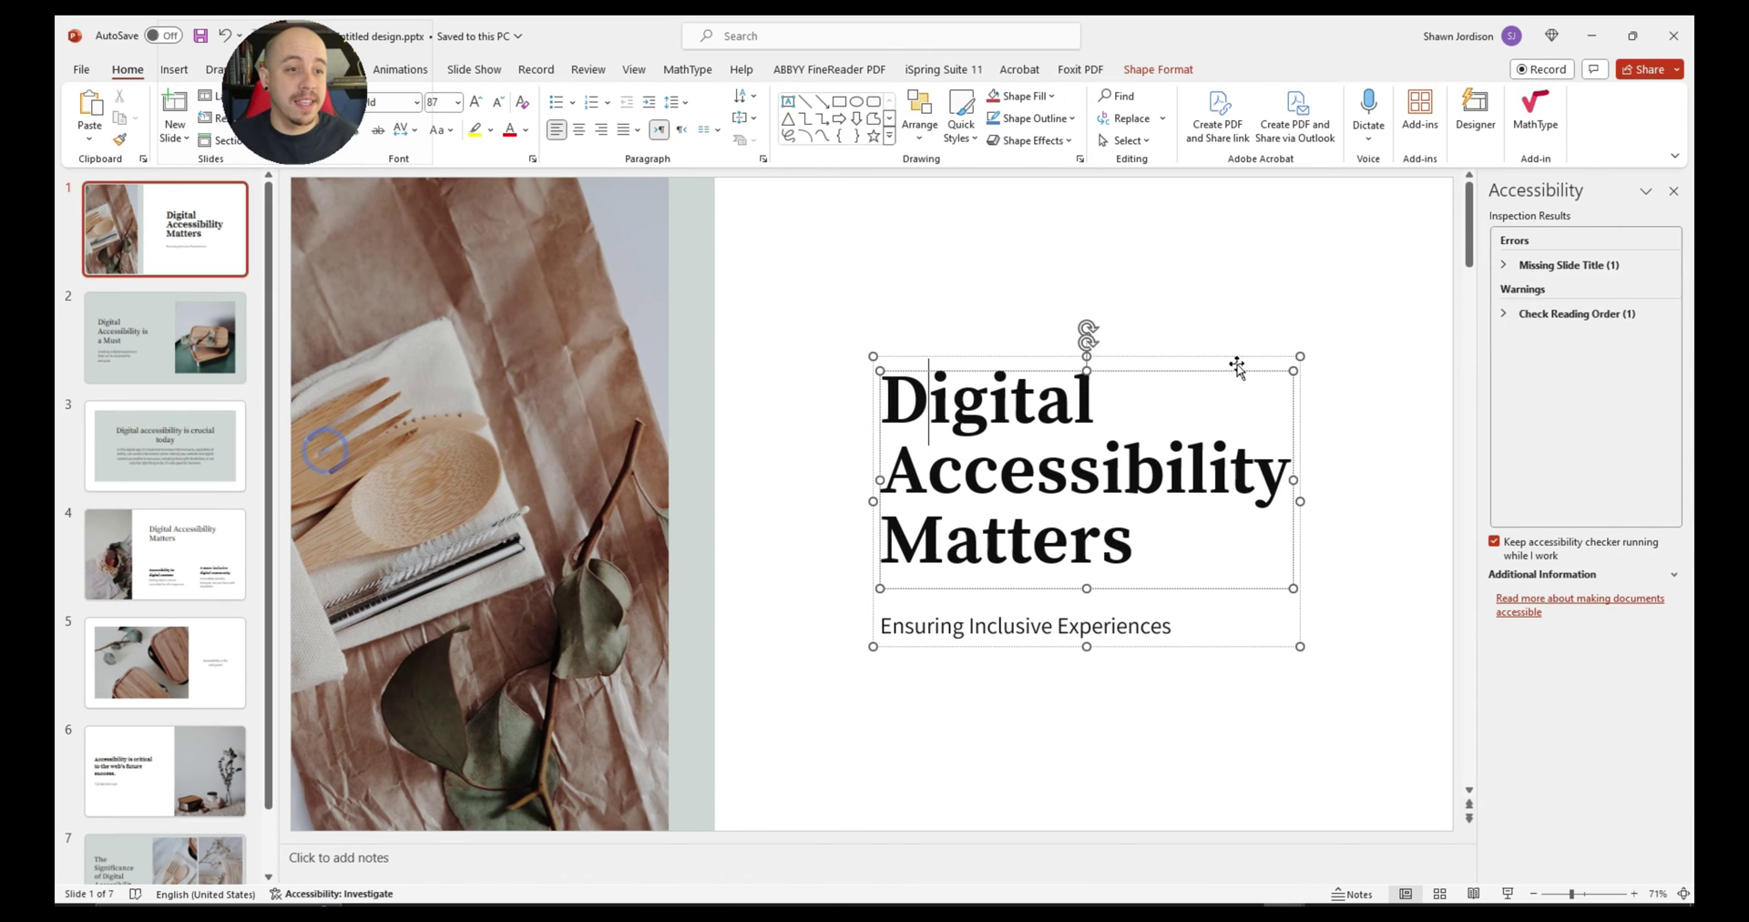
- Review the Missing Object Description errors, inspecting the Freeform 3 and Group 4 objects on slide 1
left_click(1502, 266)
left_click(1552, 281)
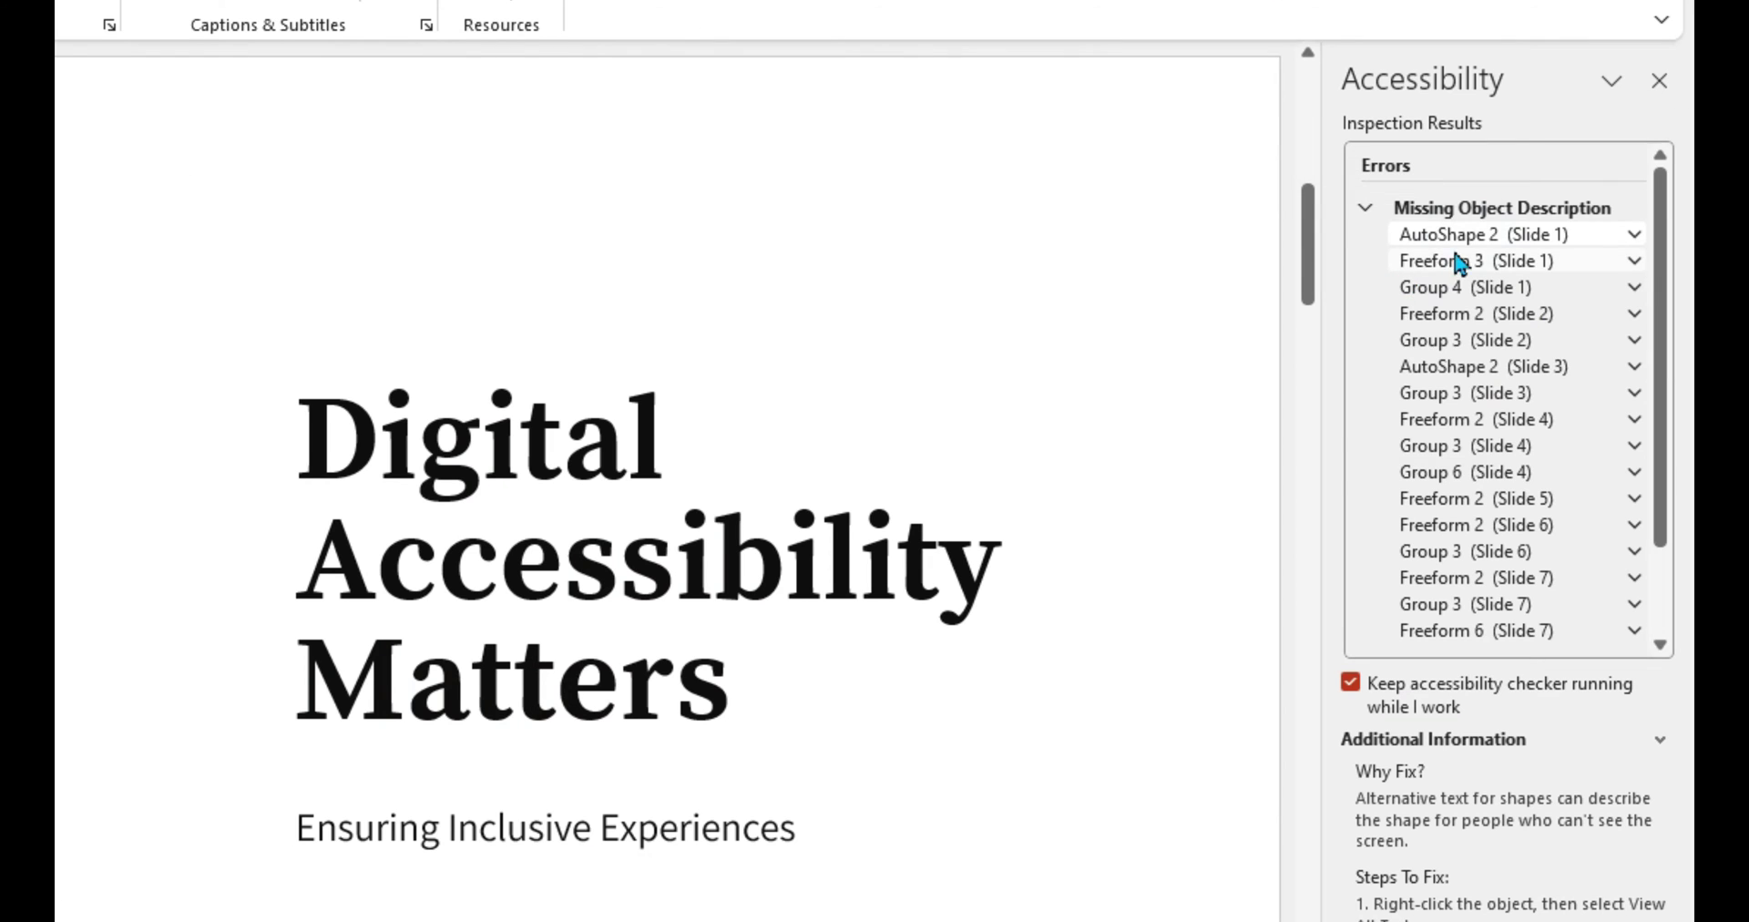
left_click(1460, 264)
key("Escape")
scroll(1452, 344, "down", 3)
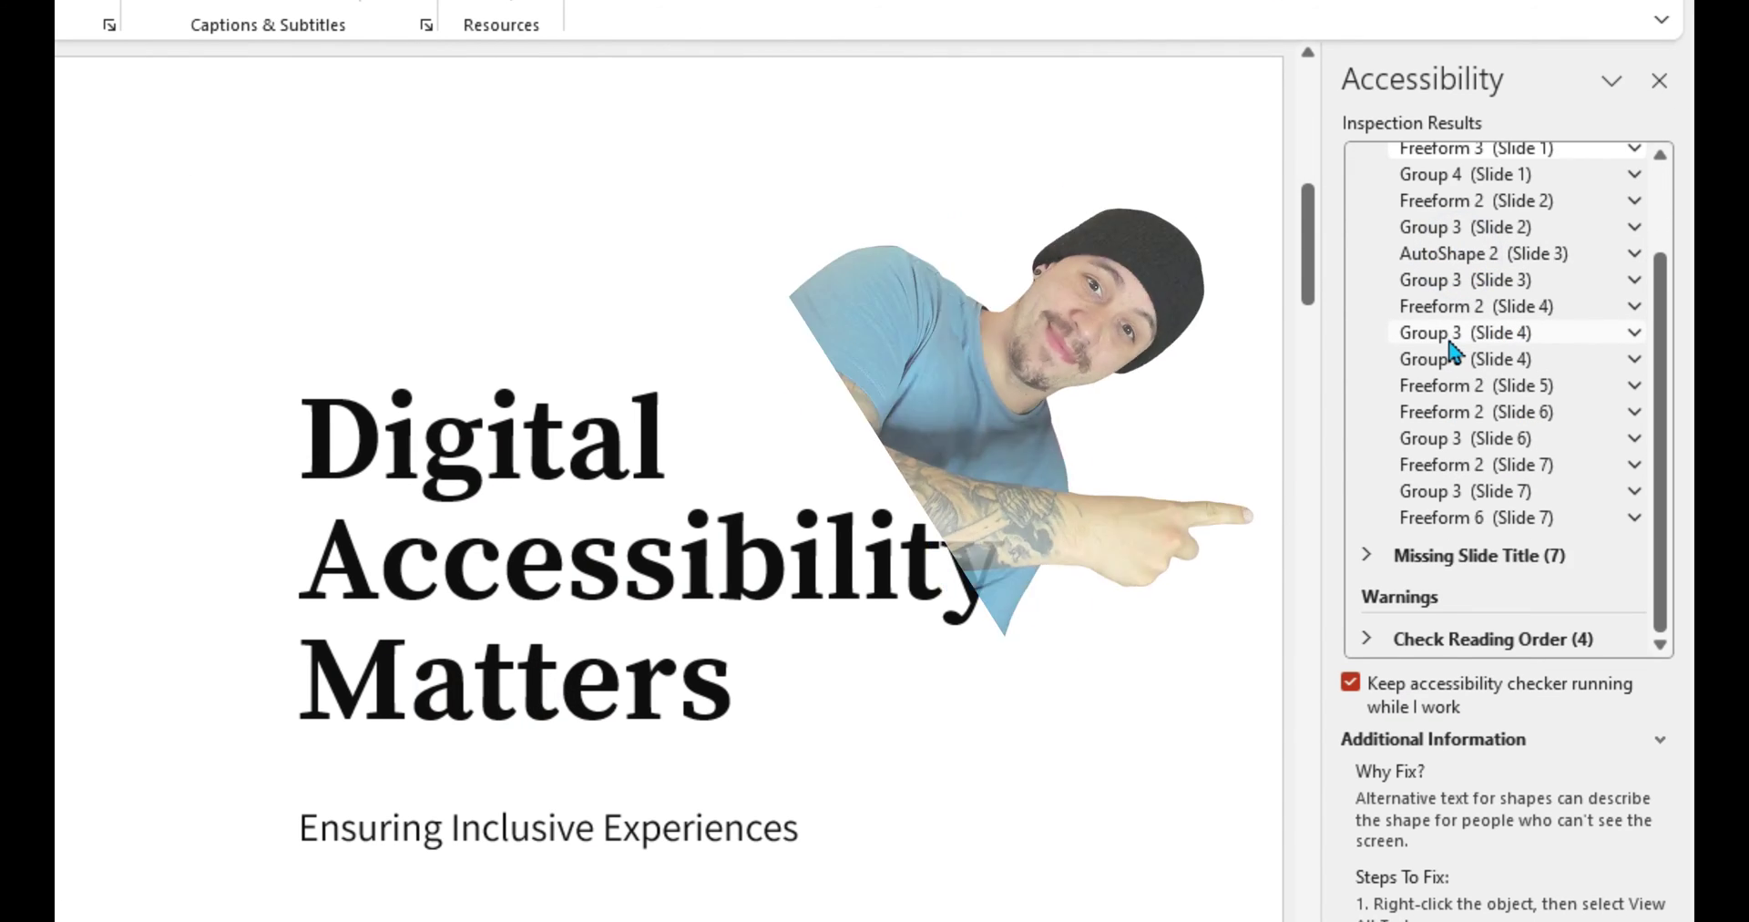
scroll(1497, 366, "up", 3)
left_click(1490, 285)
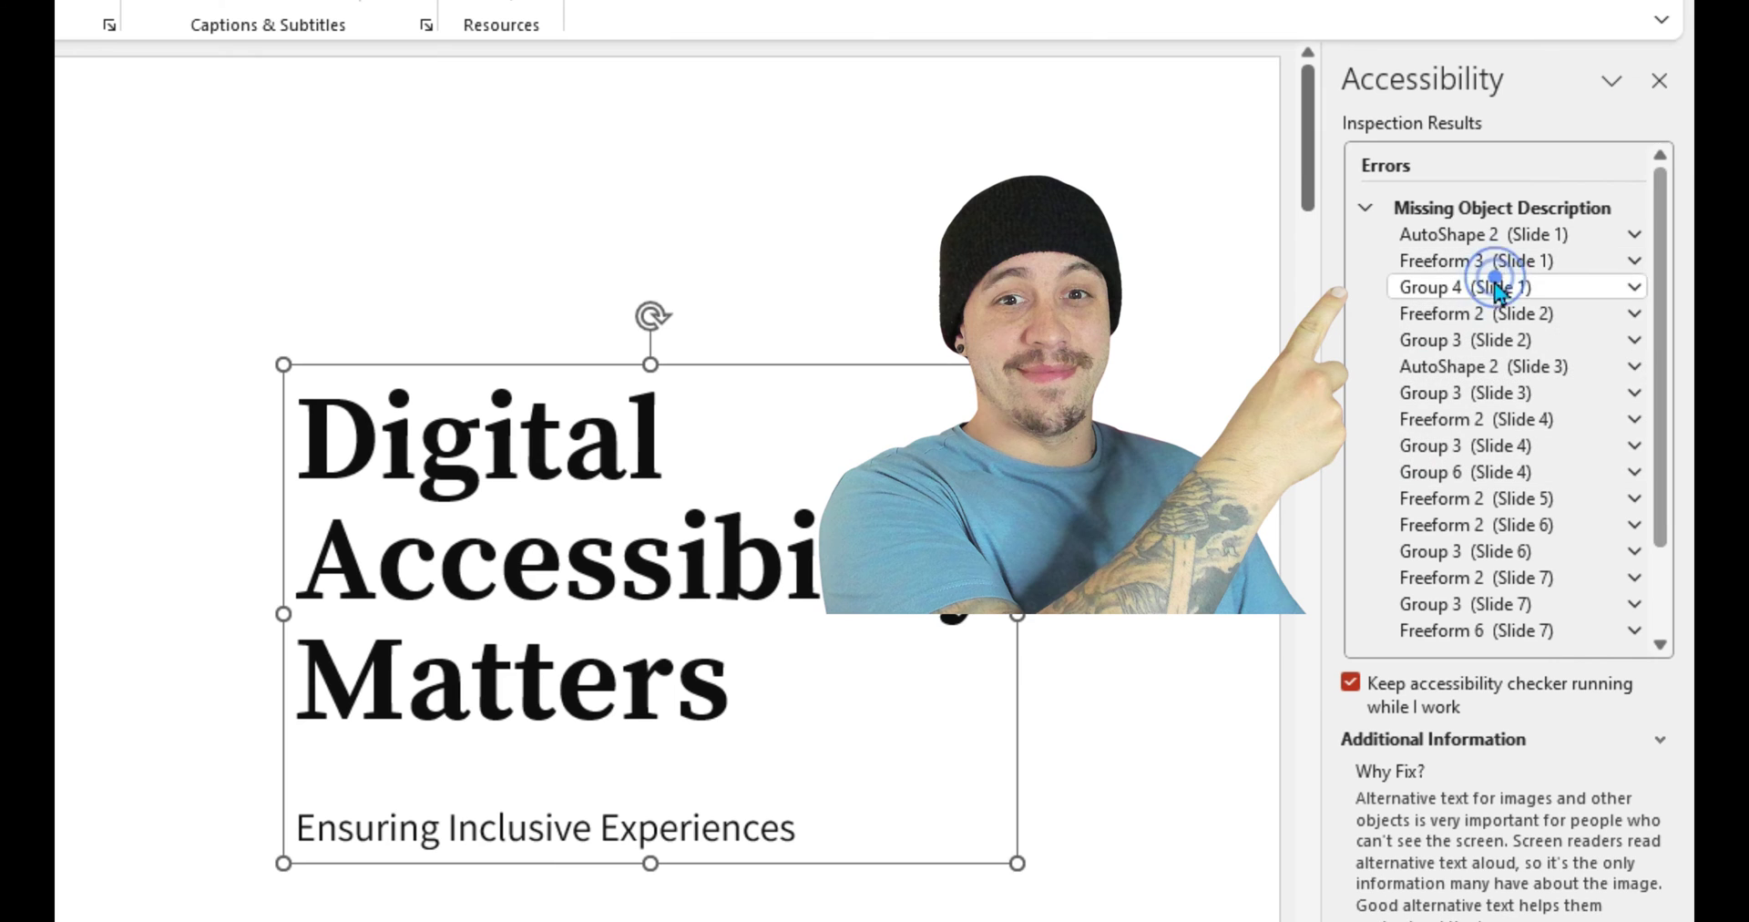
- Review the Missing Slide Title errors for slides 1 and 2 and inspect the slide outline for titles
left_click(1364, 208)
left_click(1366, 245)
left_click(1479, 266)
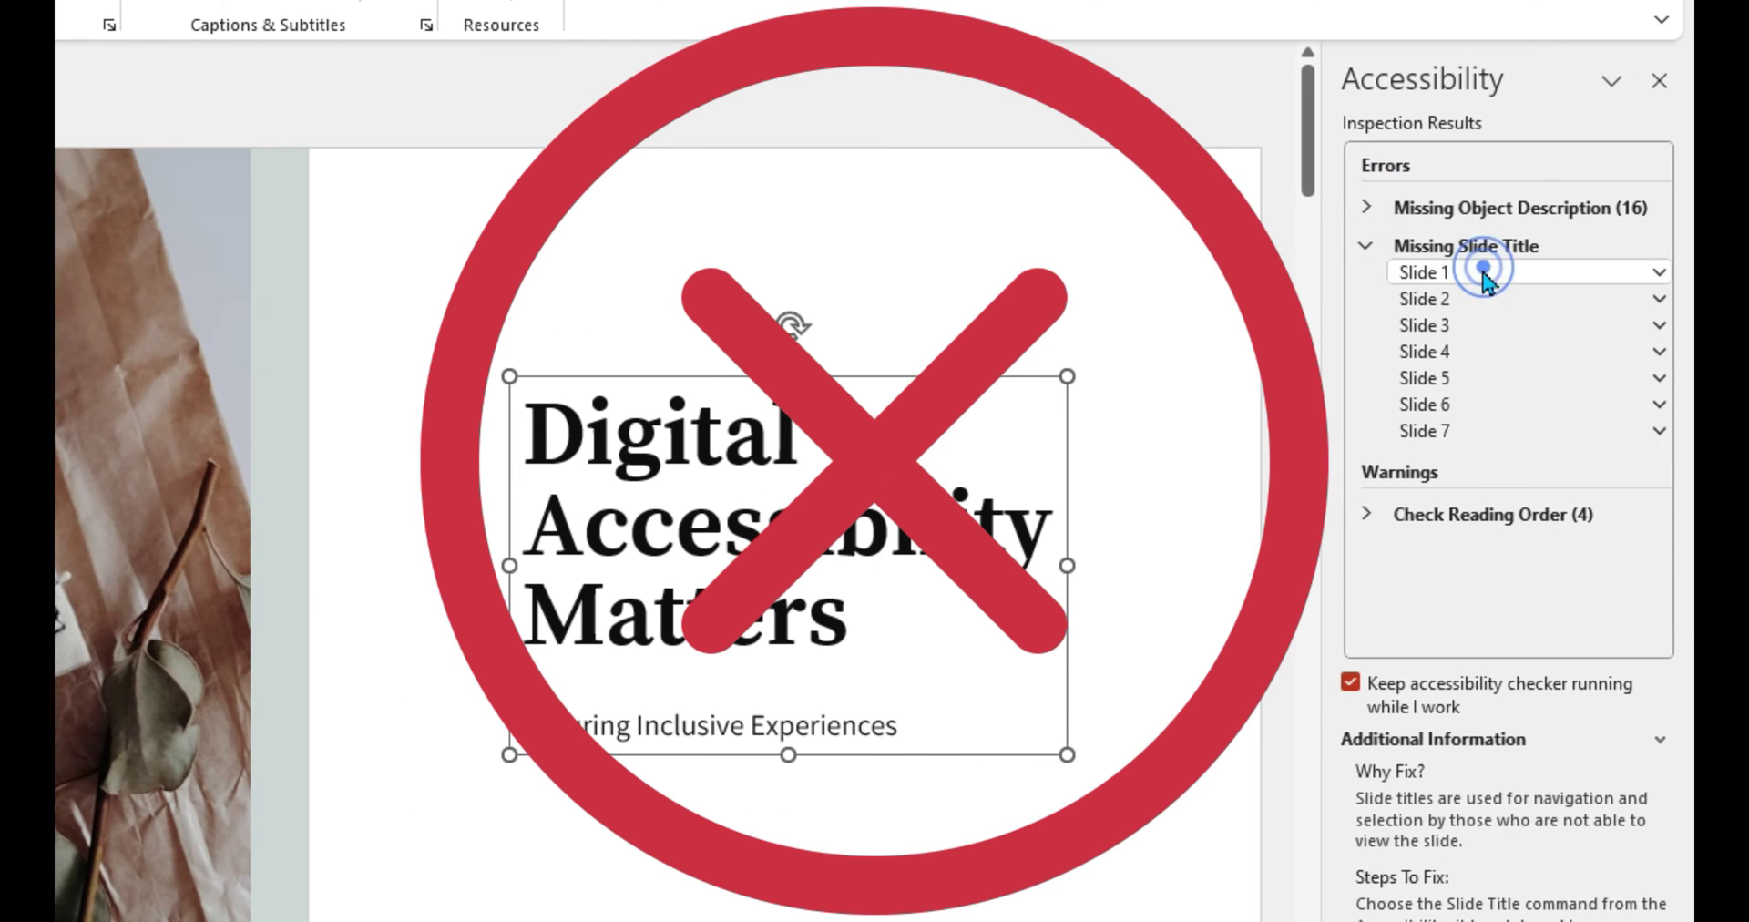
left_click(1470, 293)
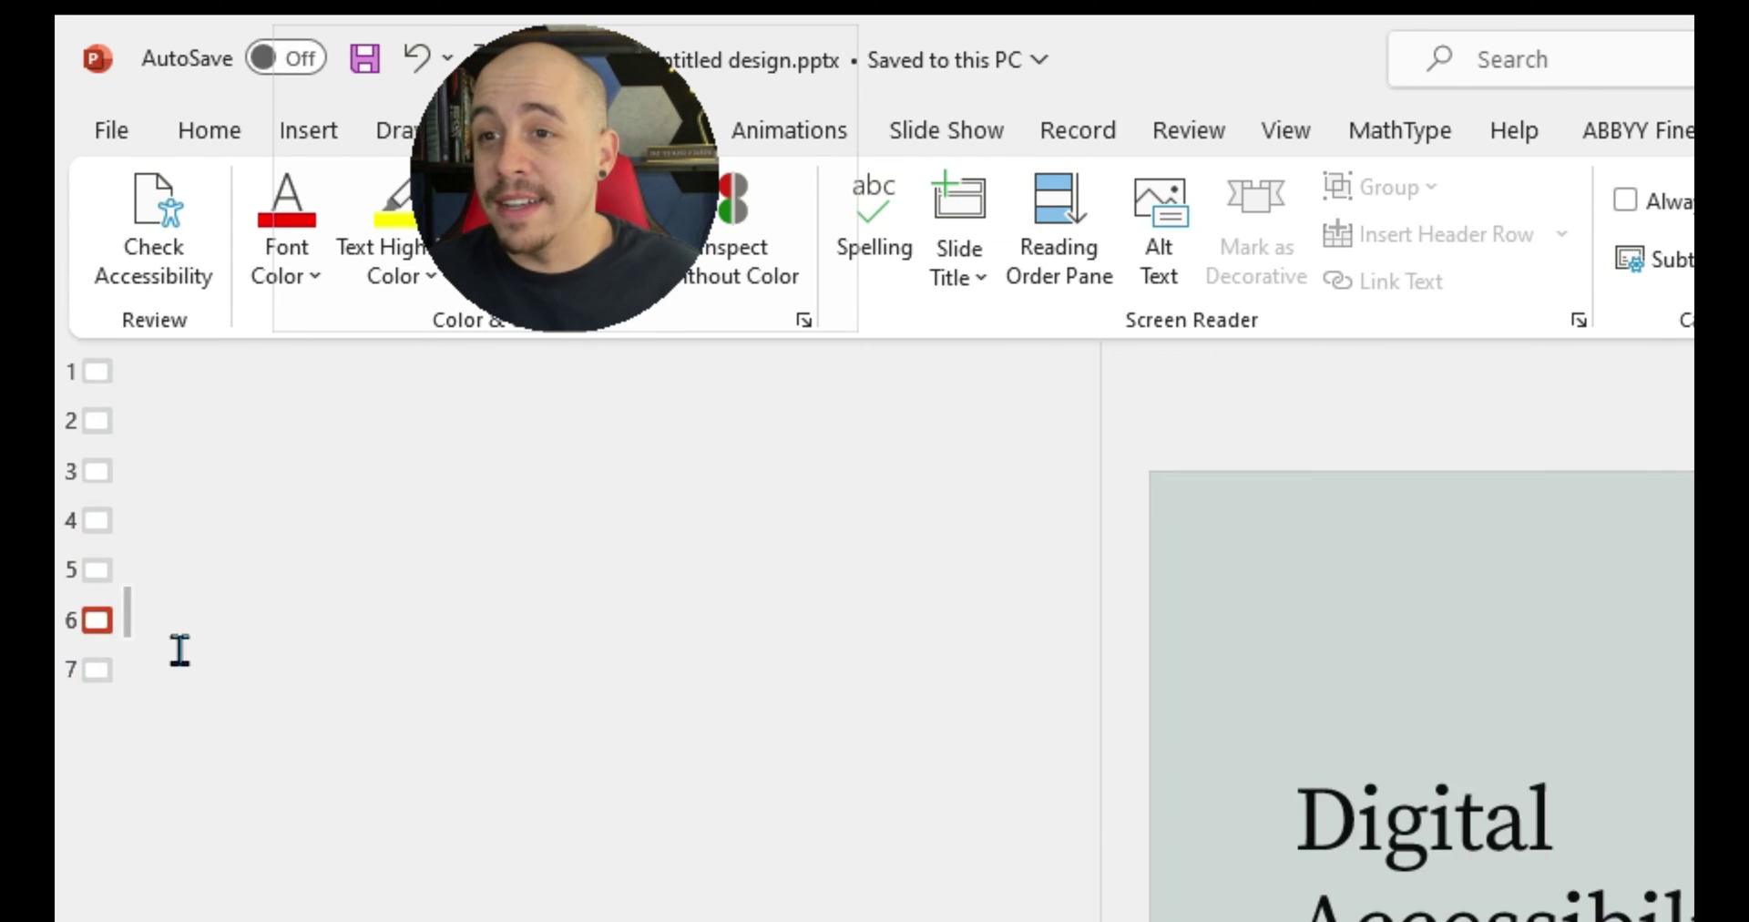
left_click_drag(180, 649, 215, 383)
left_click(213, 385)
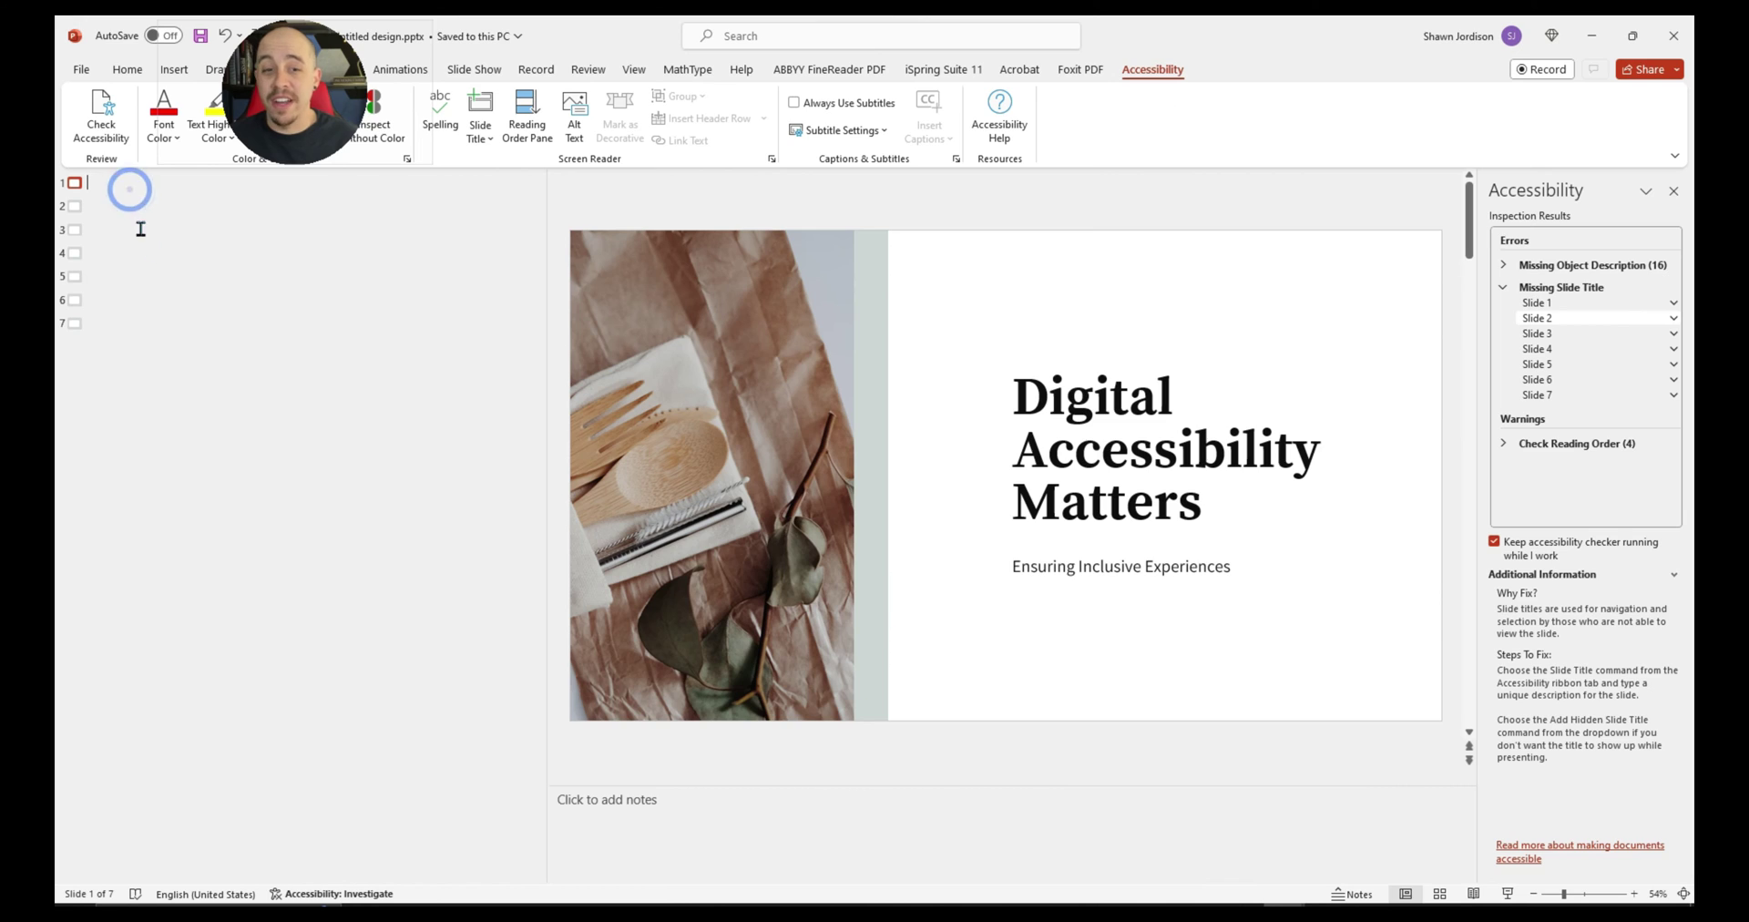
left_click(1503, 288)
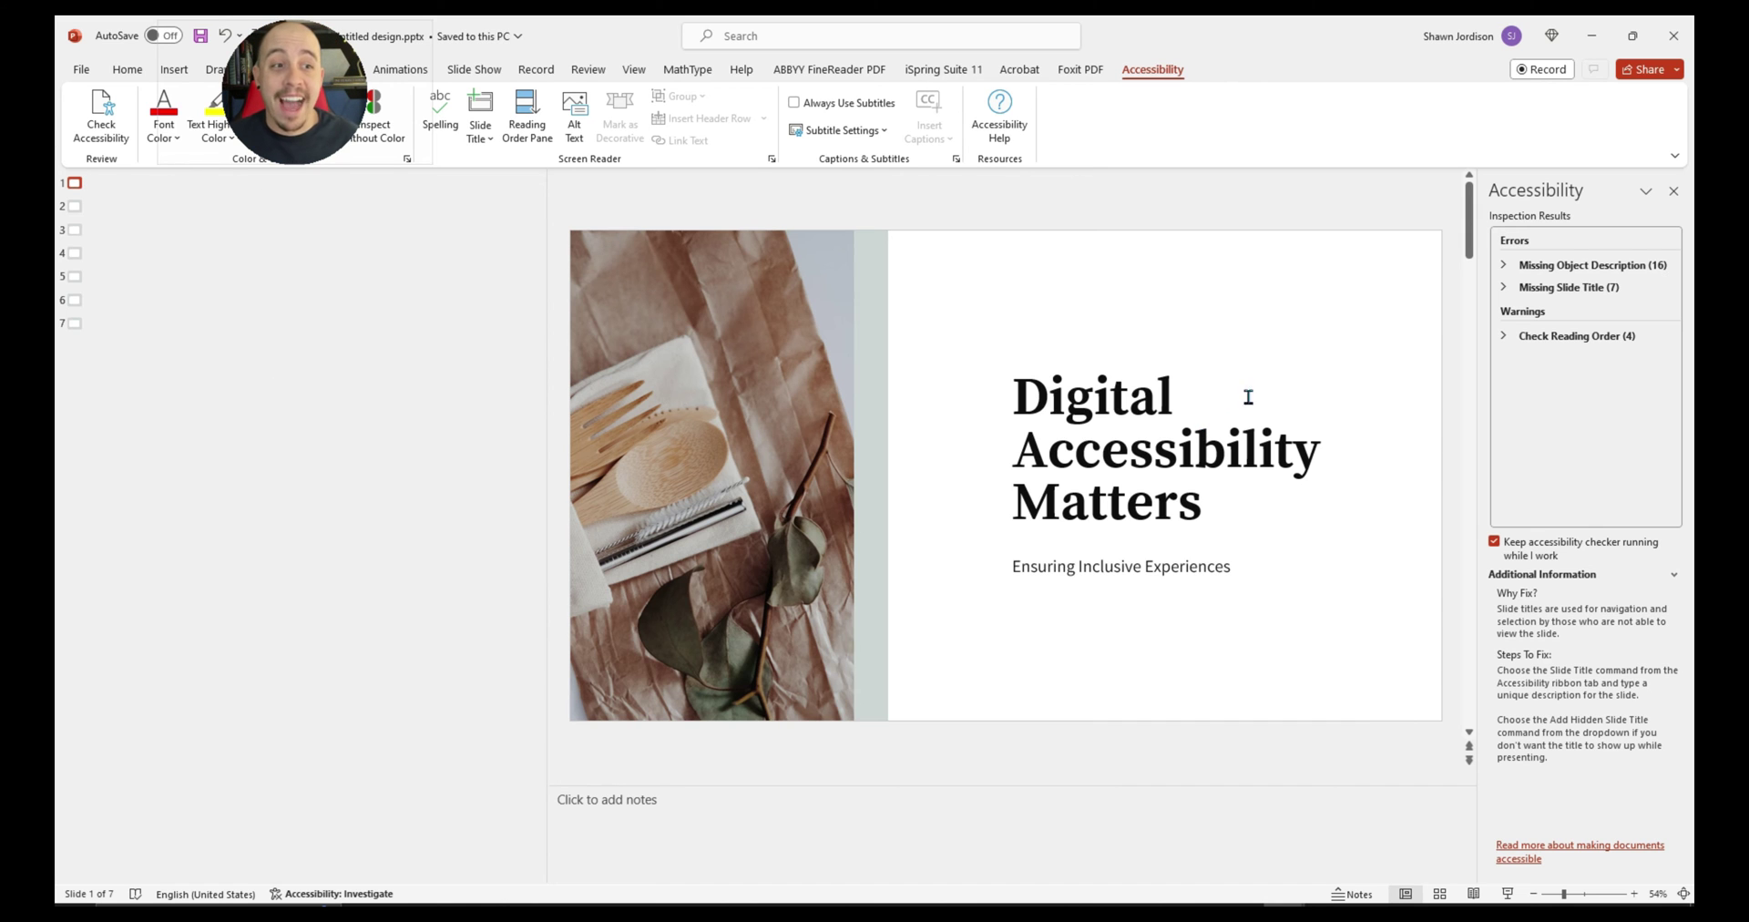
- Review the Check Reading Order warnings by visiting slides 1, 2 and 6 from the inspection results
left_click(1539, 336)
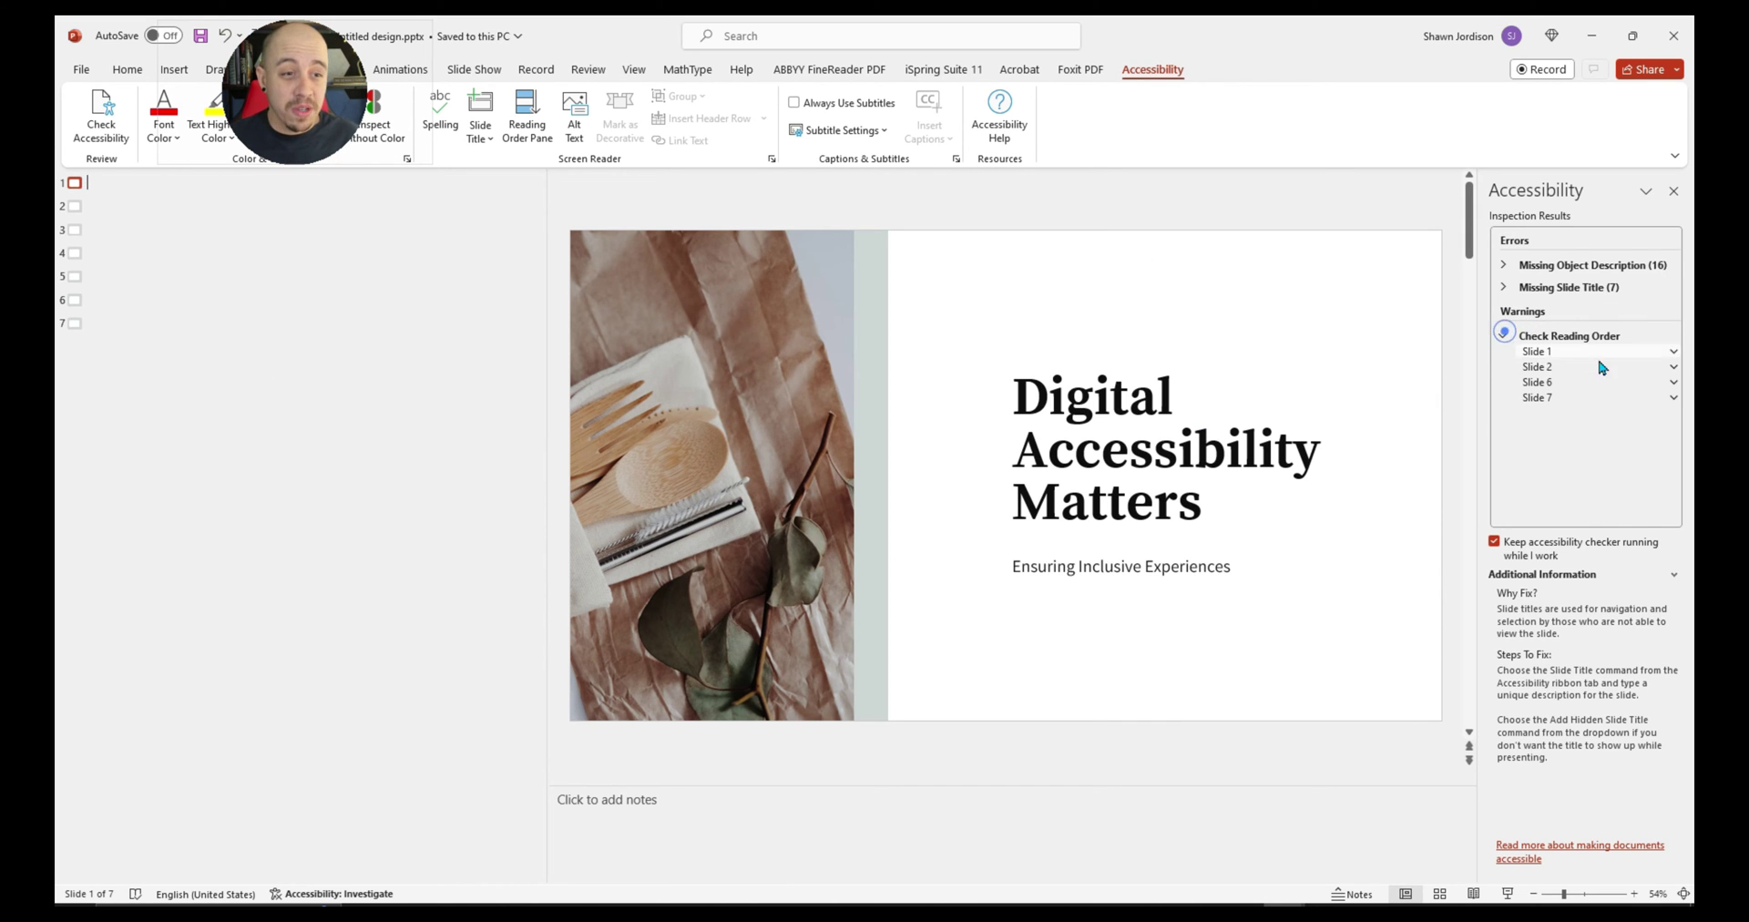
left_click(1582, 353)
left_click(1583, 366)
left_click(1580, 381)
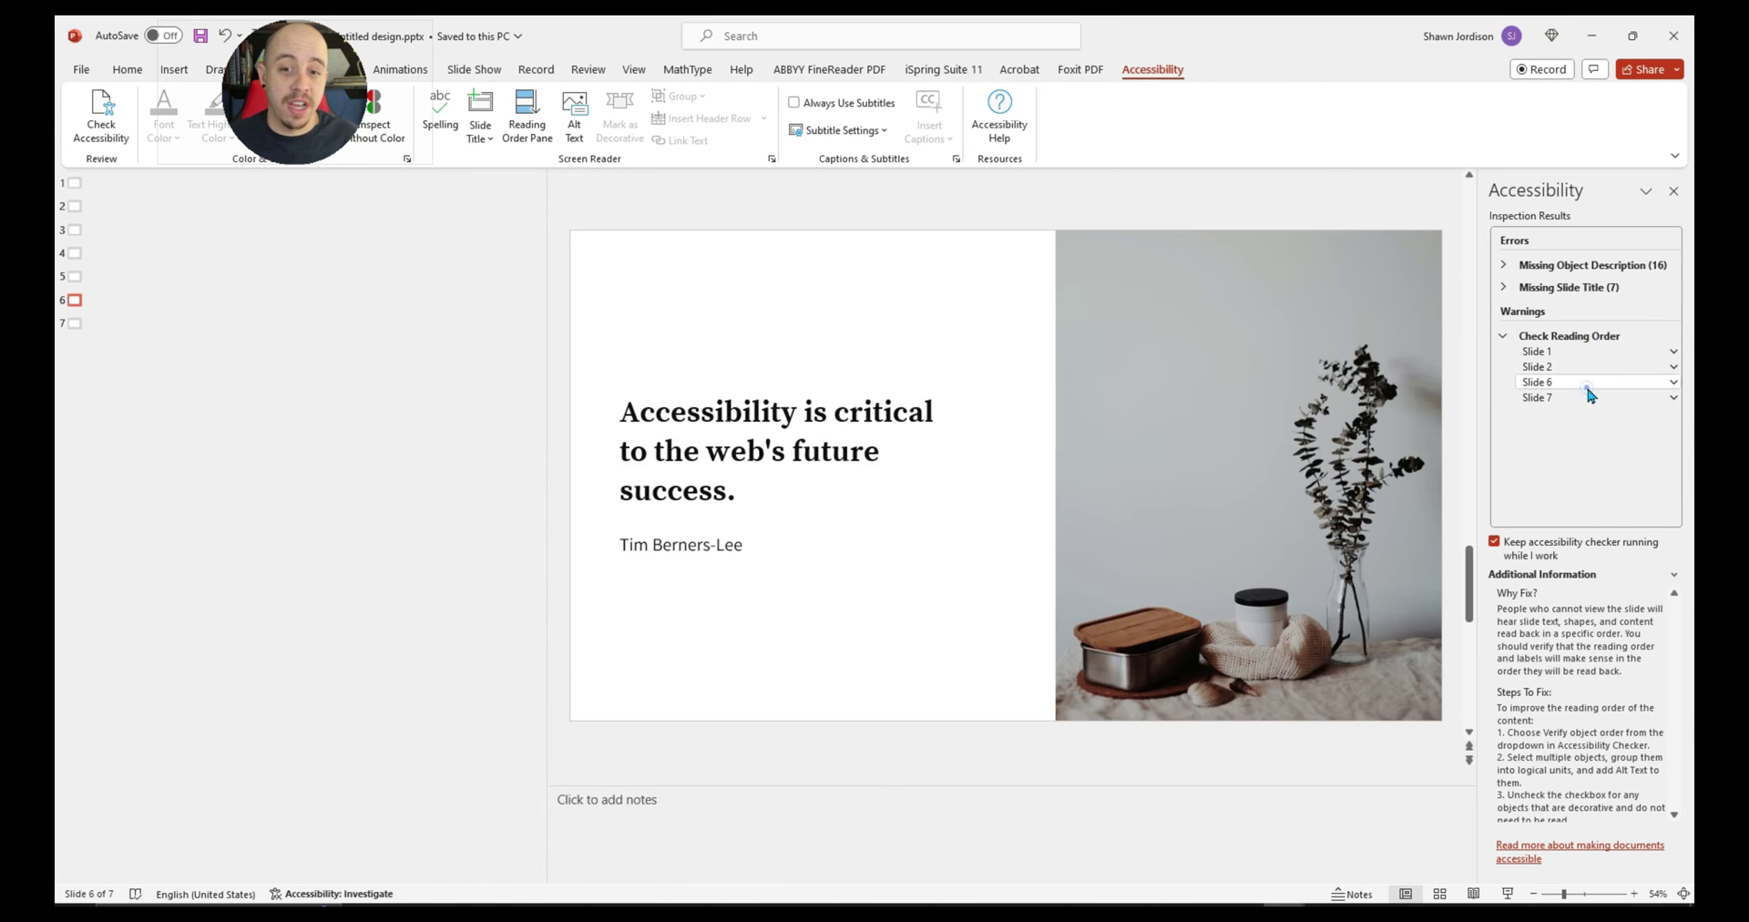
- Verify the object order on slide 1, inspecting AutoShape 2, Freeform 3 and Group 4 in the reading order
left_click(1572, 350)
left_click(1672, 351)
left_click(1587, 396)
left_click(1552, 272)
left_click(1544, 256)
left_click(1536, 240)
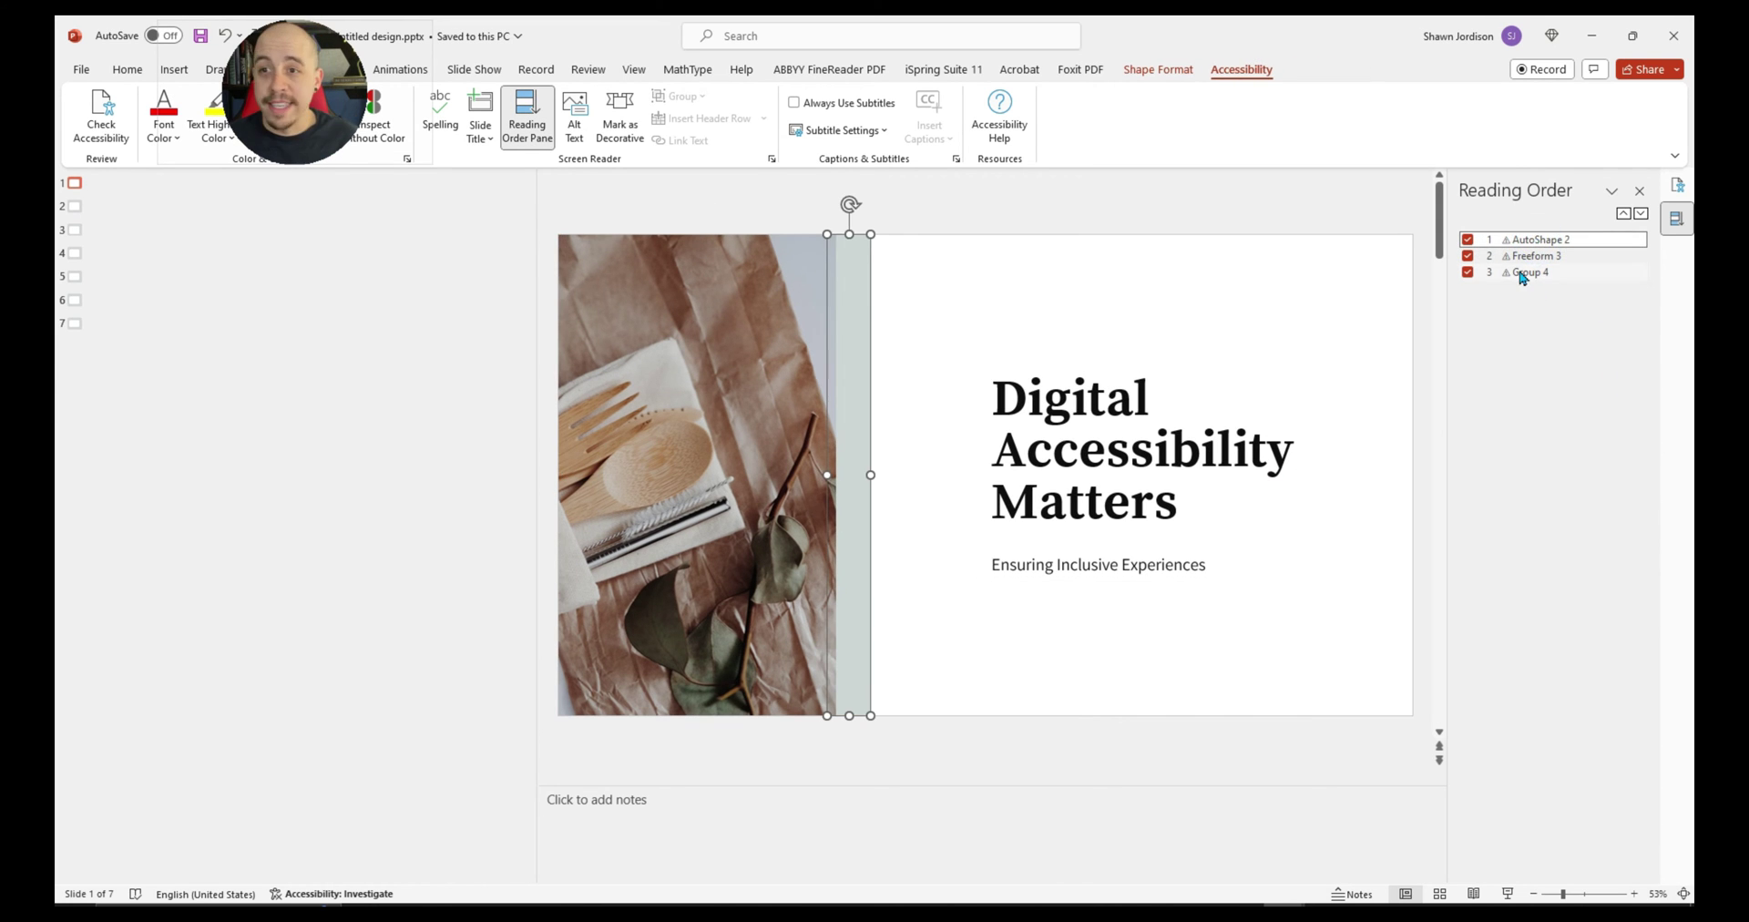
left_click(1521, 276)
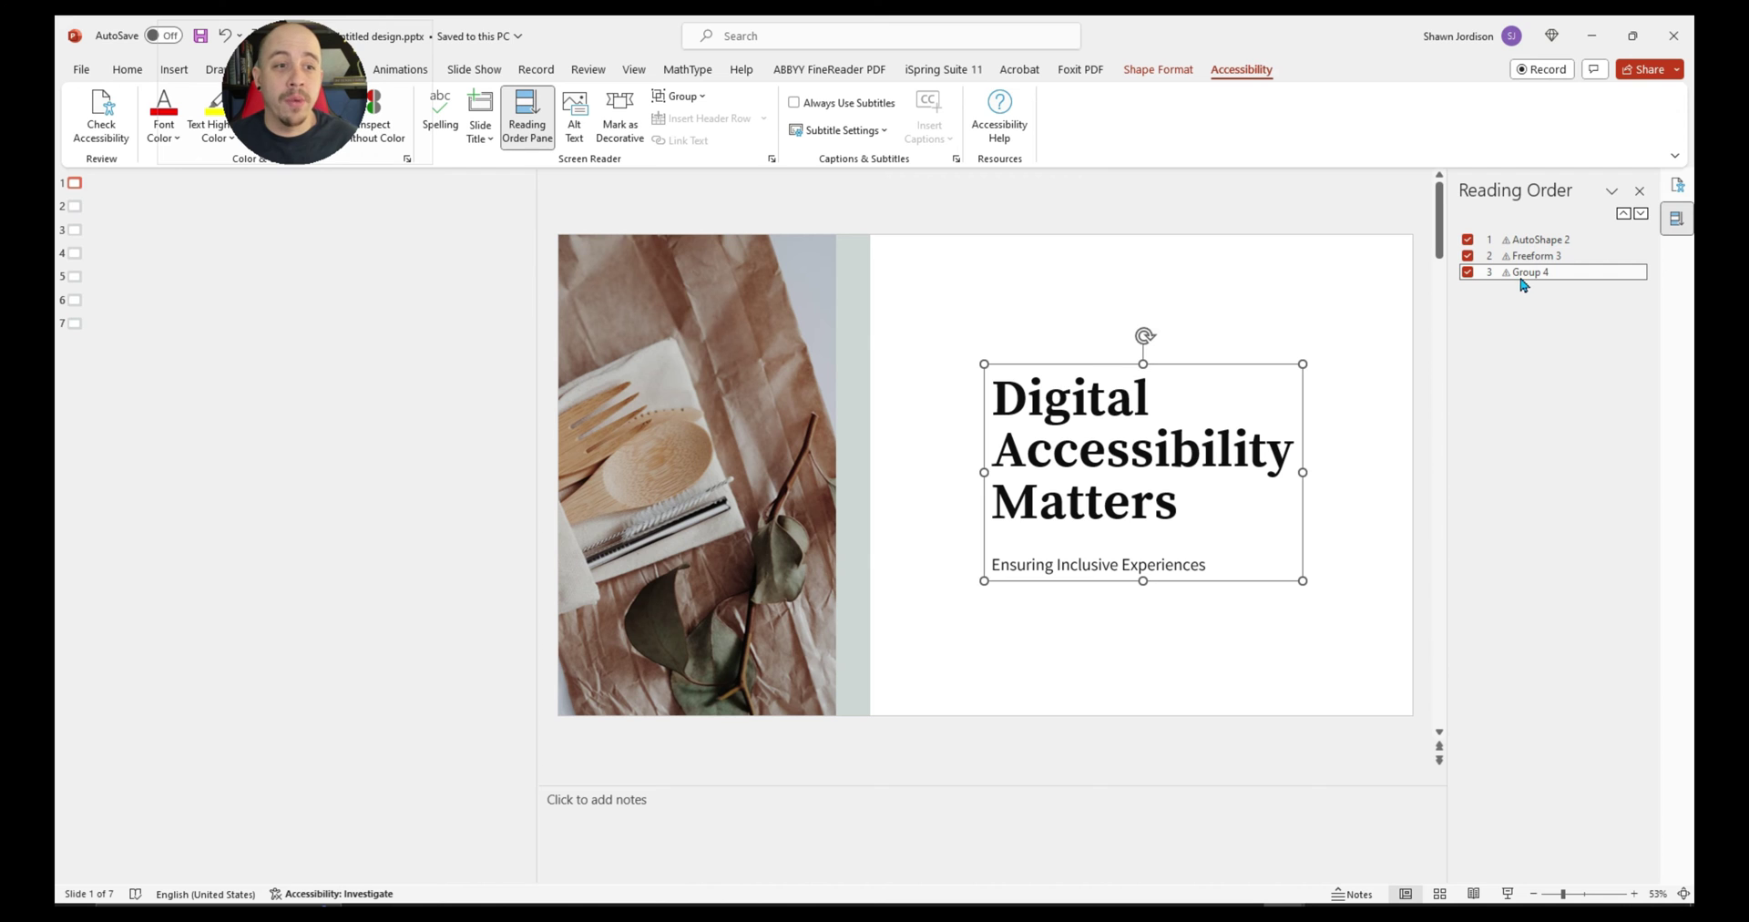
left_click(1532, 258)
left_click(1531, 242)
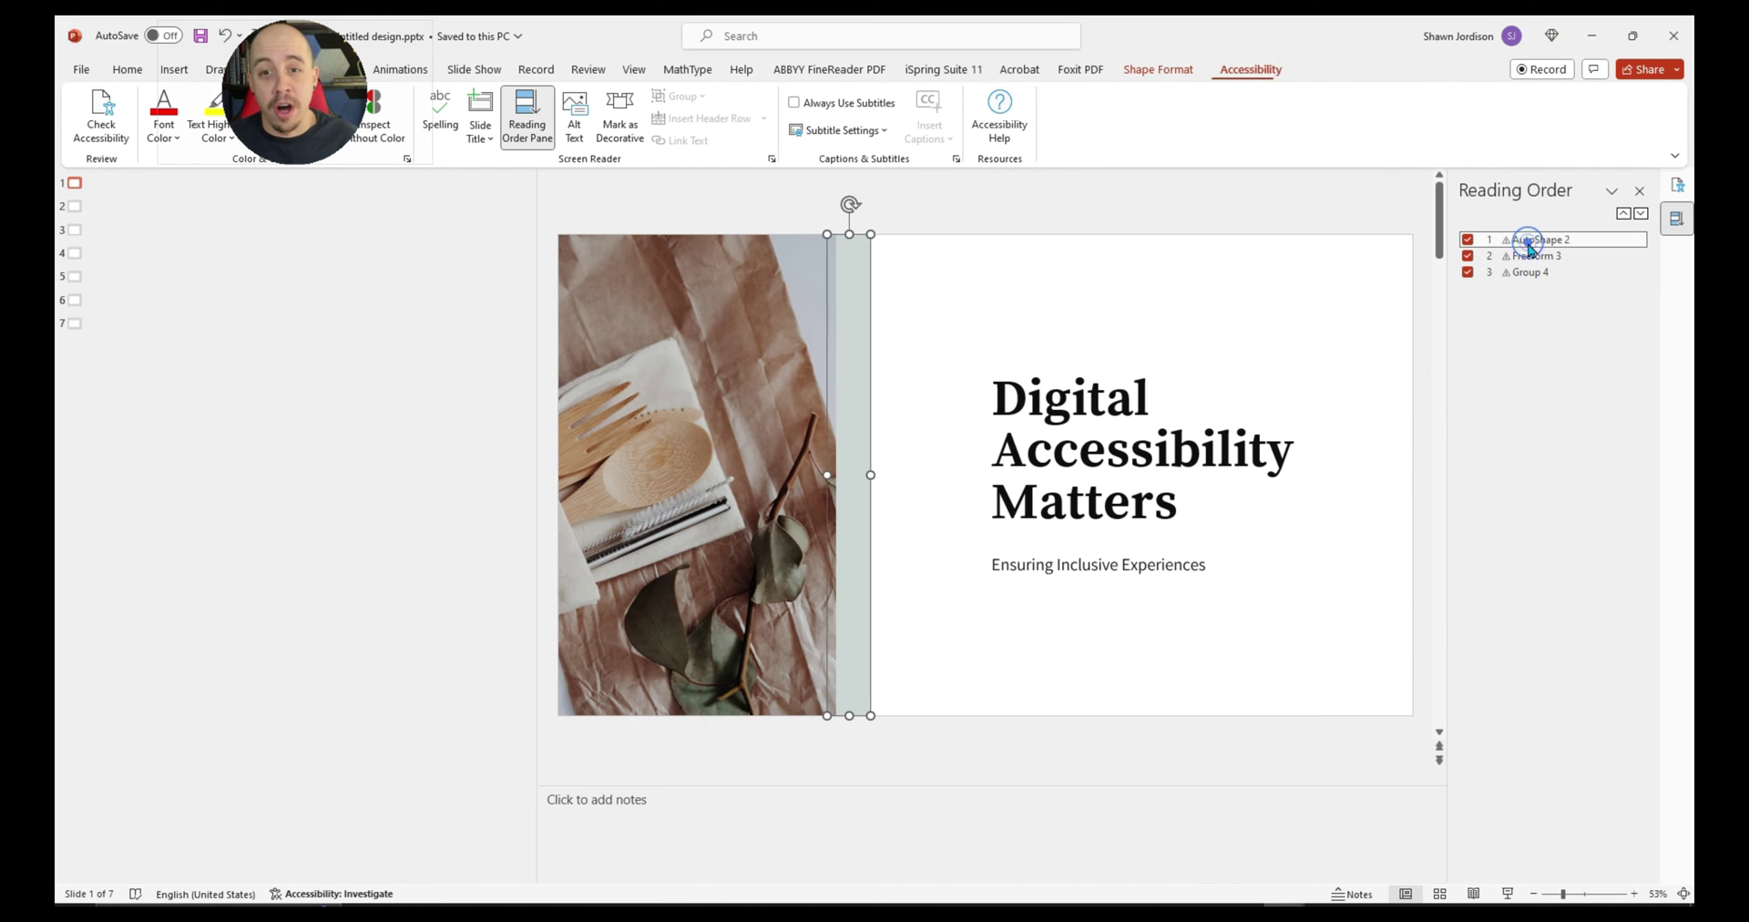
left_click(1527, 275)
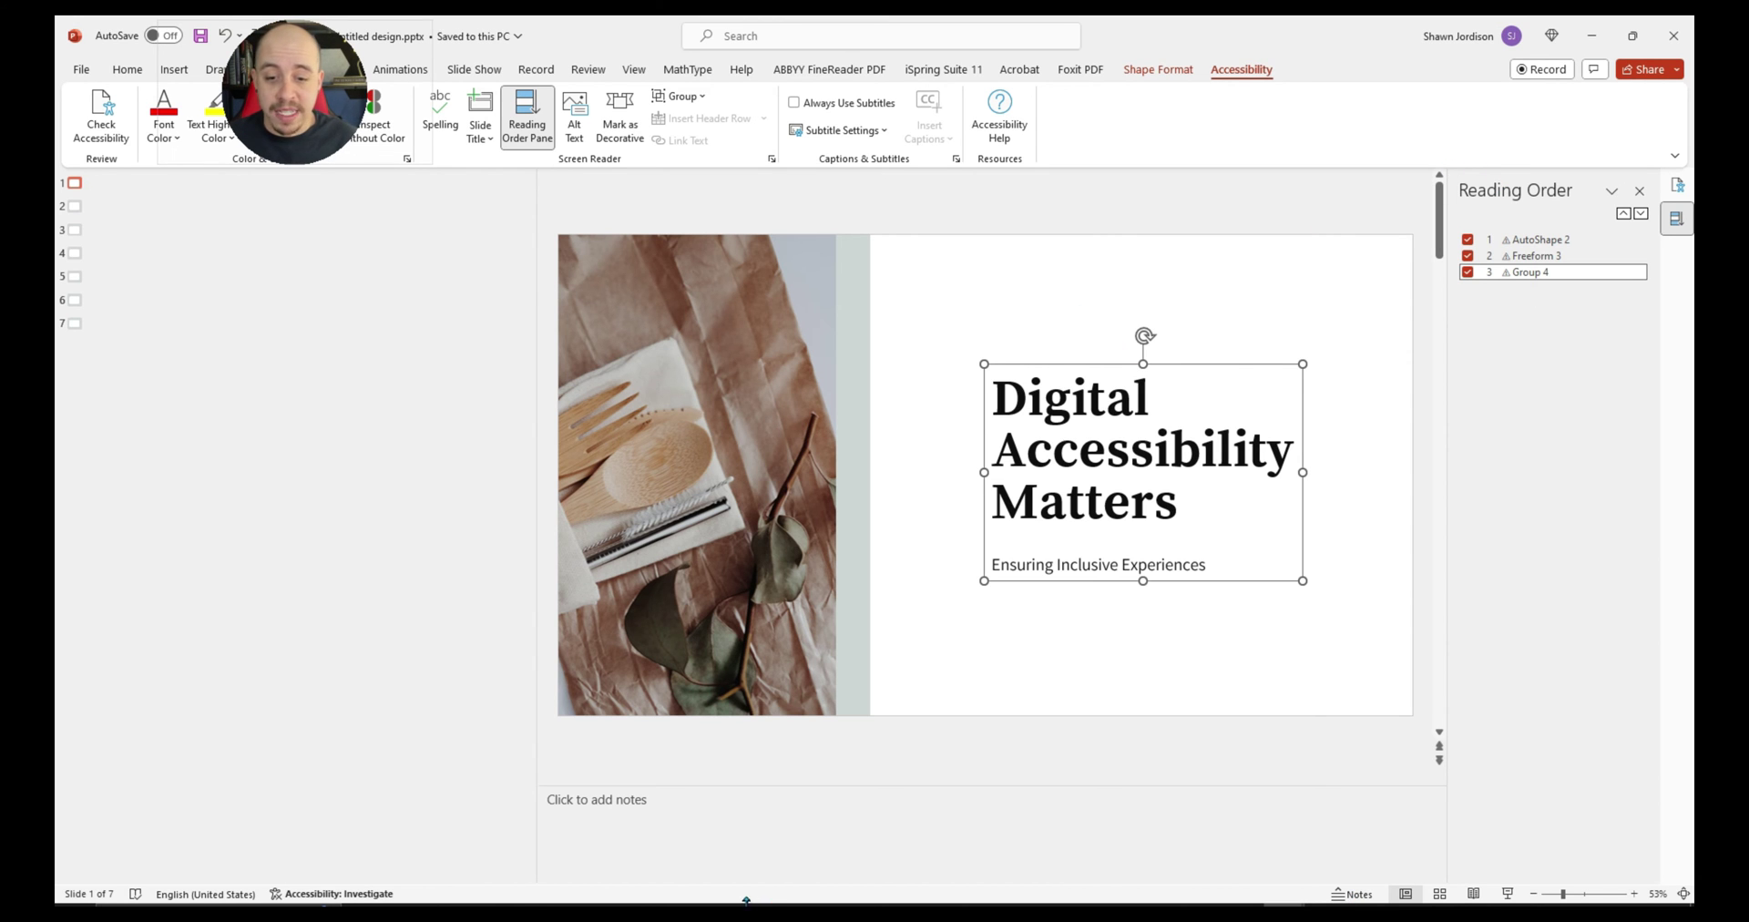
- Switch back to the Canva presentation and dismiss the notice about the completed PPTX download
left_click(679, 832)
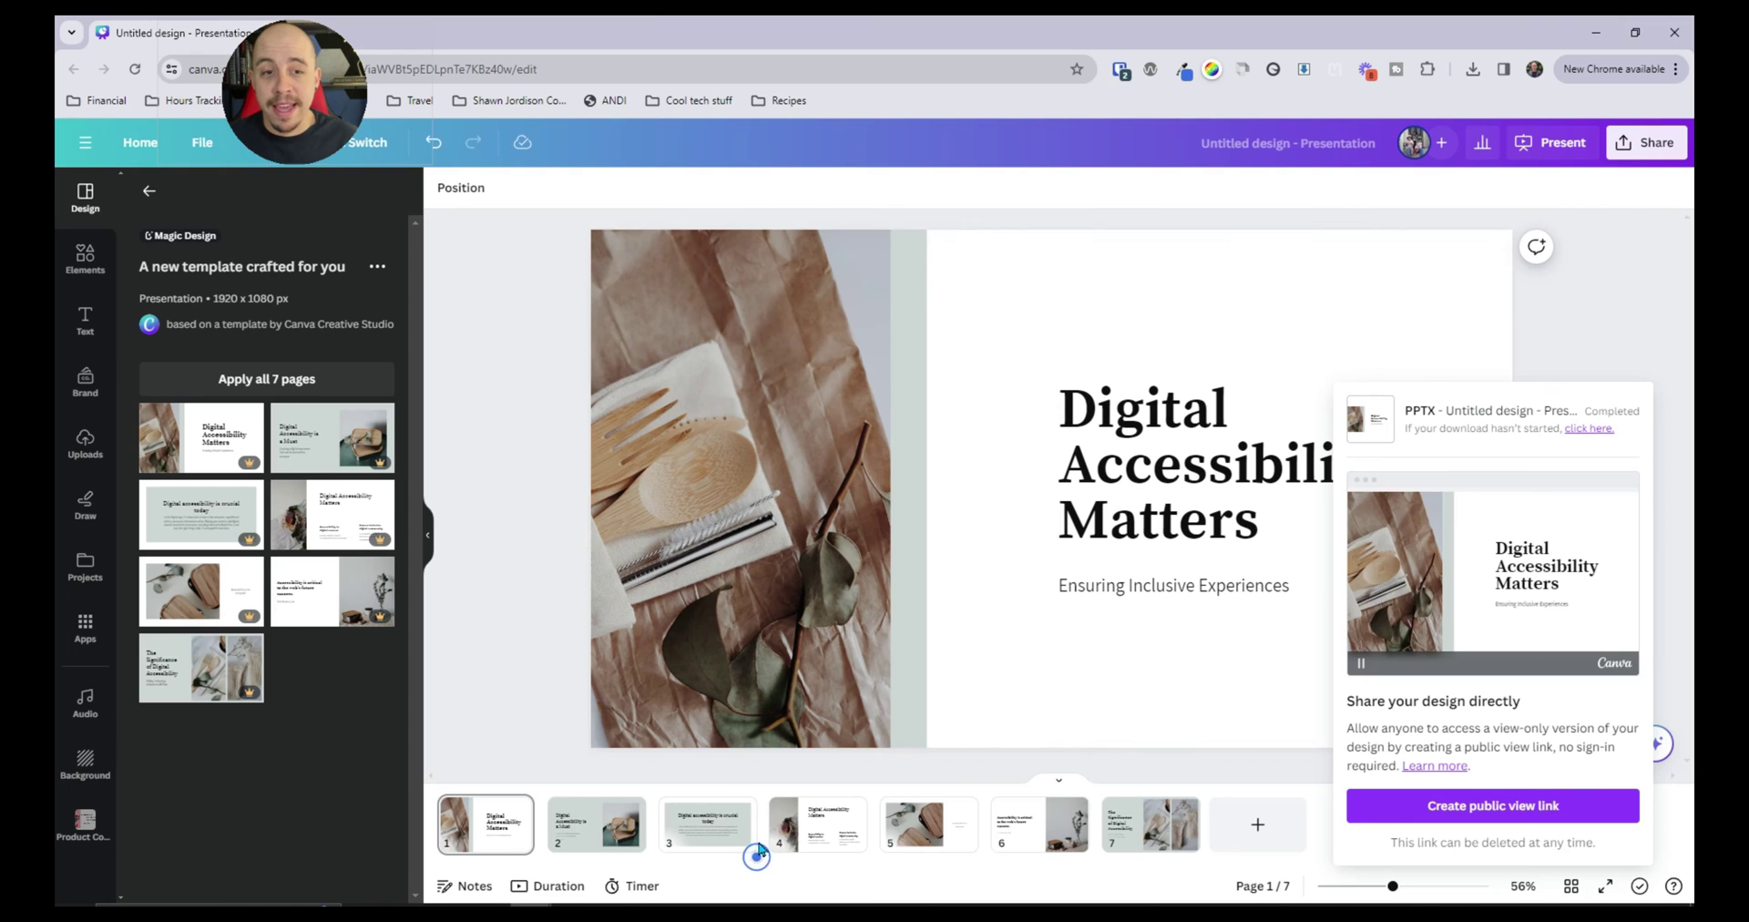
left_click(1599, 330)
scroll(913, 604, "down", 1)
scroll(914, 605, "up", 1)
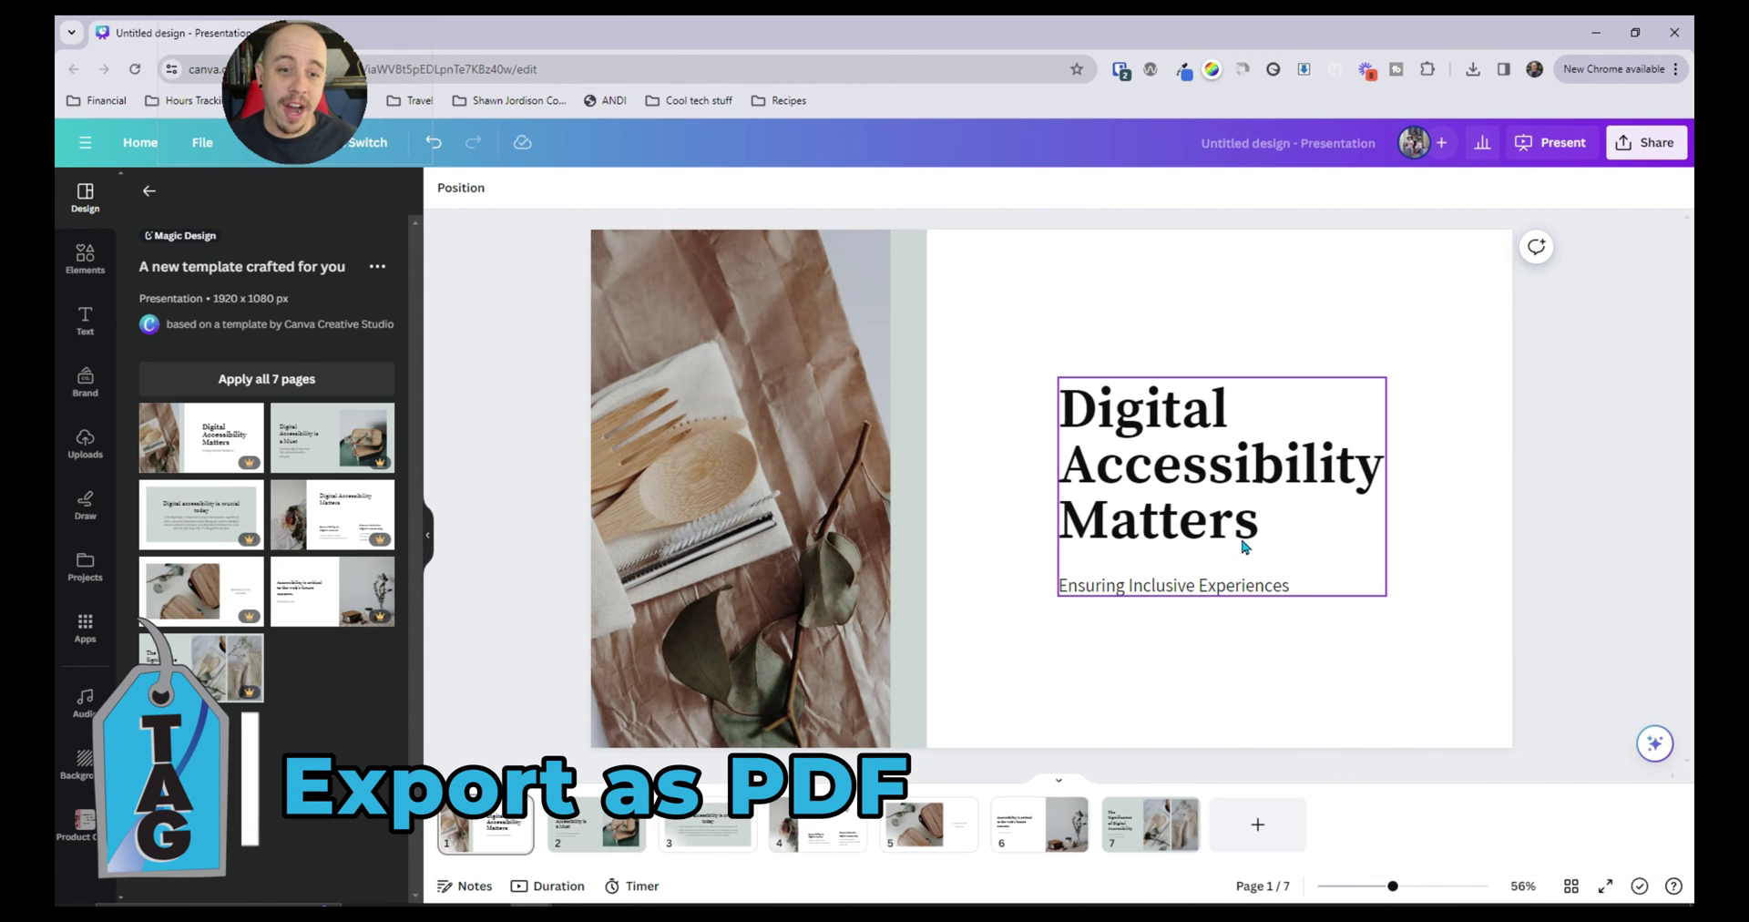
- Download all 7 pages of the presentation as a PDF Standard file with Flatten PDF enabled
left_click(1241, 510)
left_click(1468, 312)
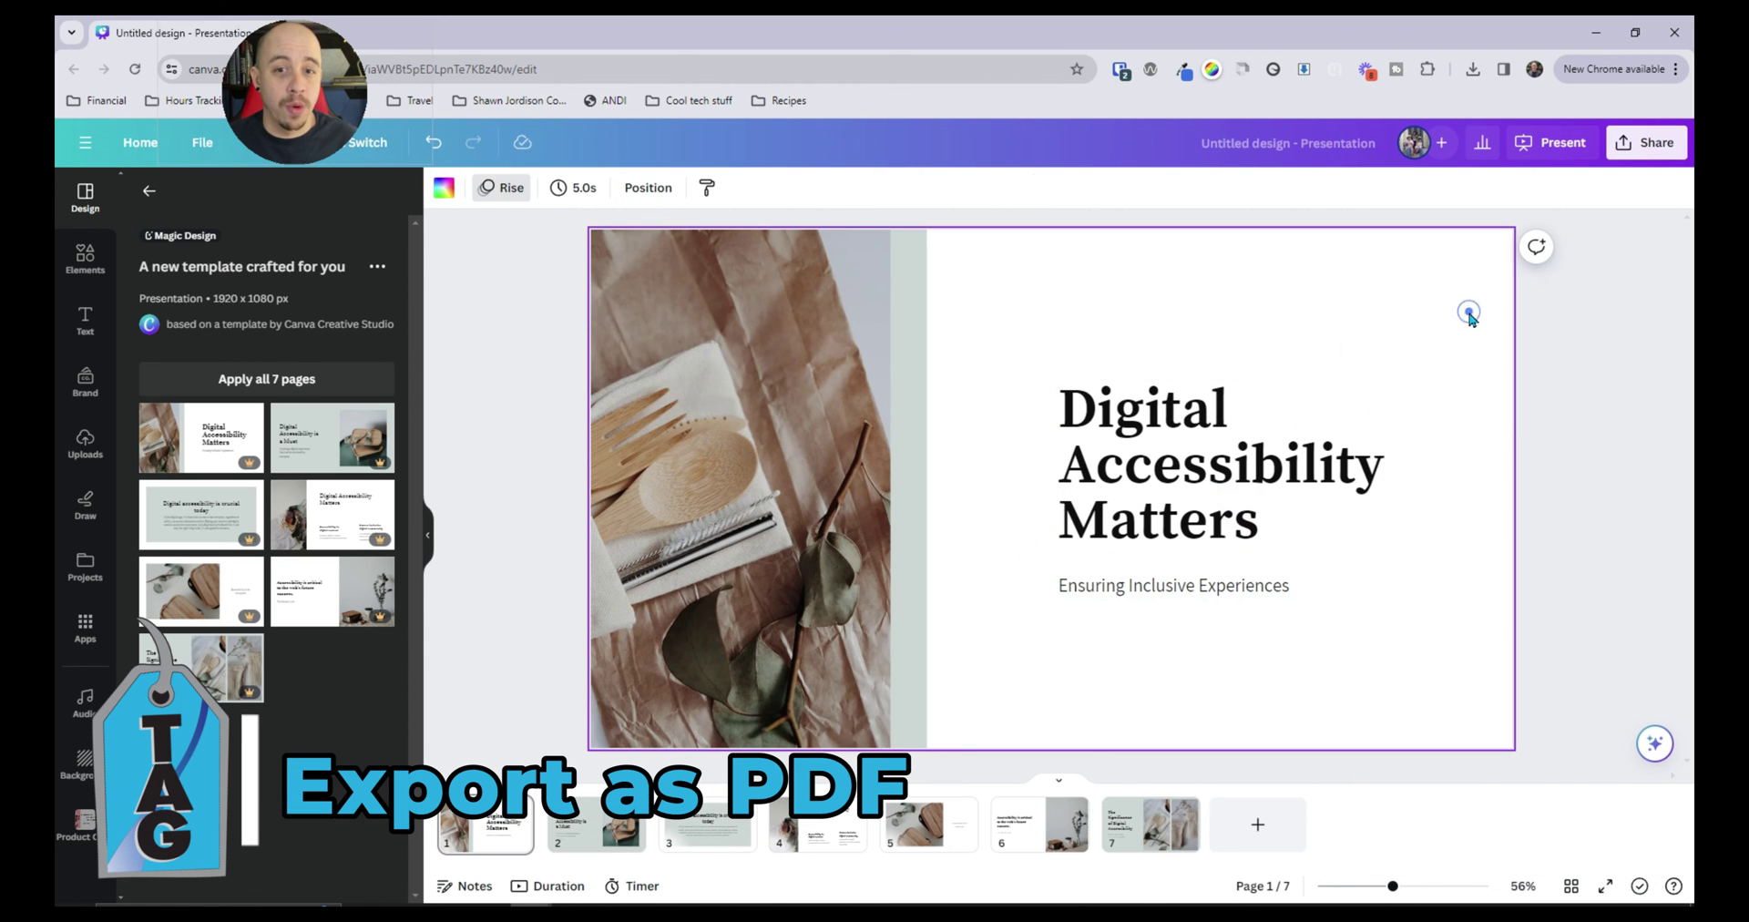
left_click(1650, 145)
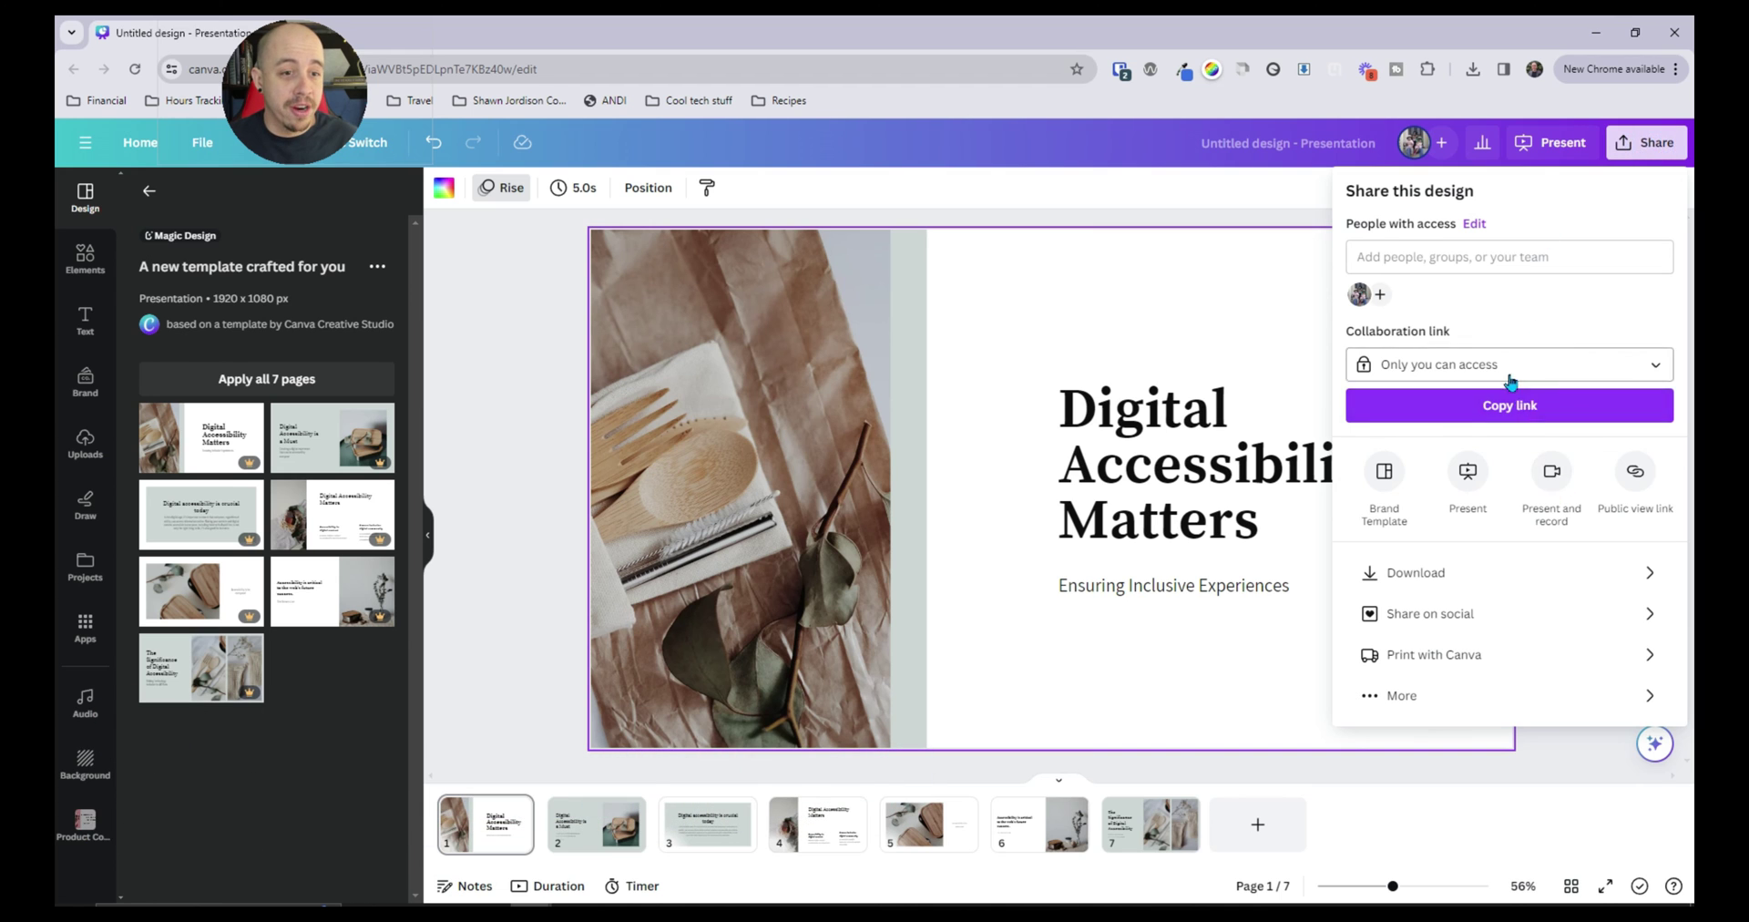
left_click(1403, 570)
left_click(1474, 263)
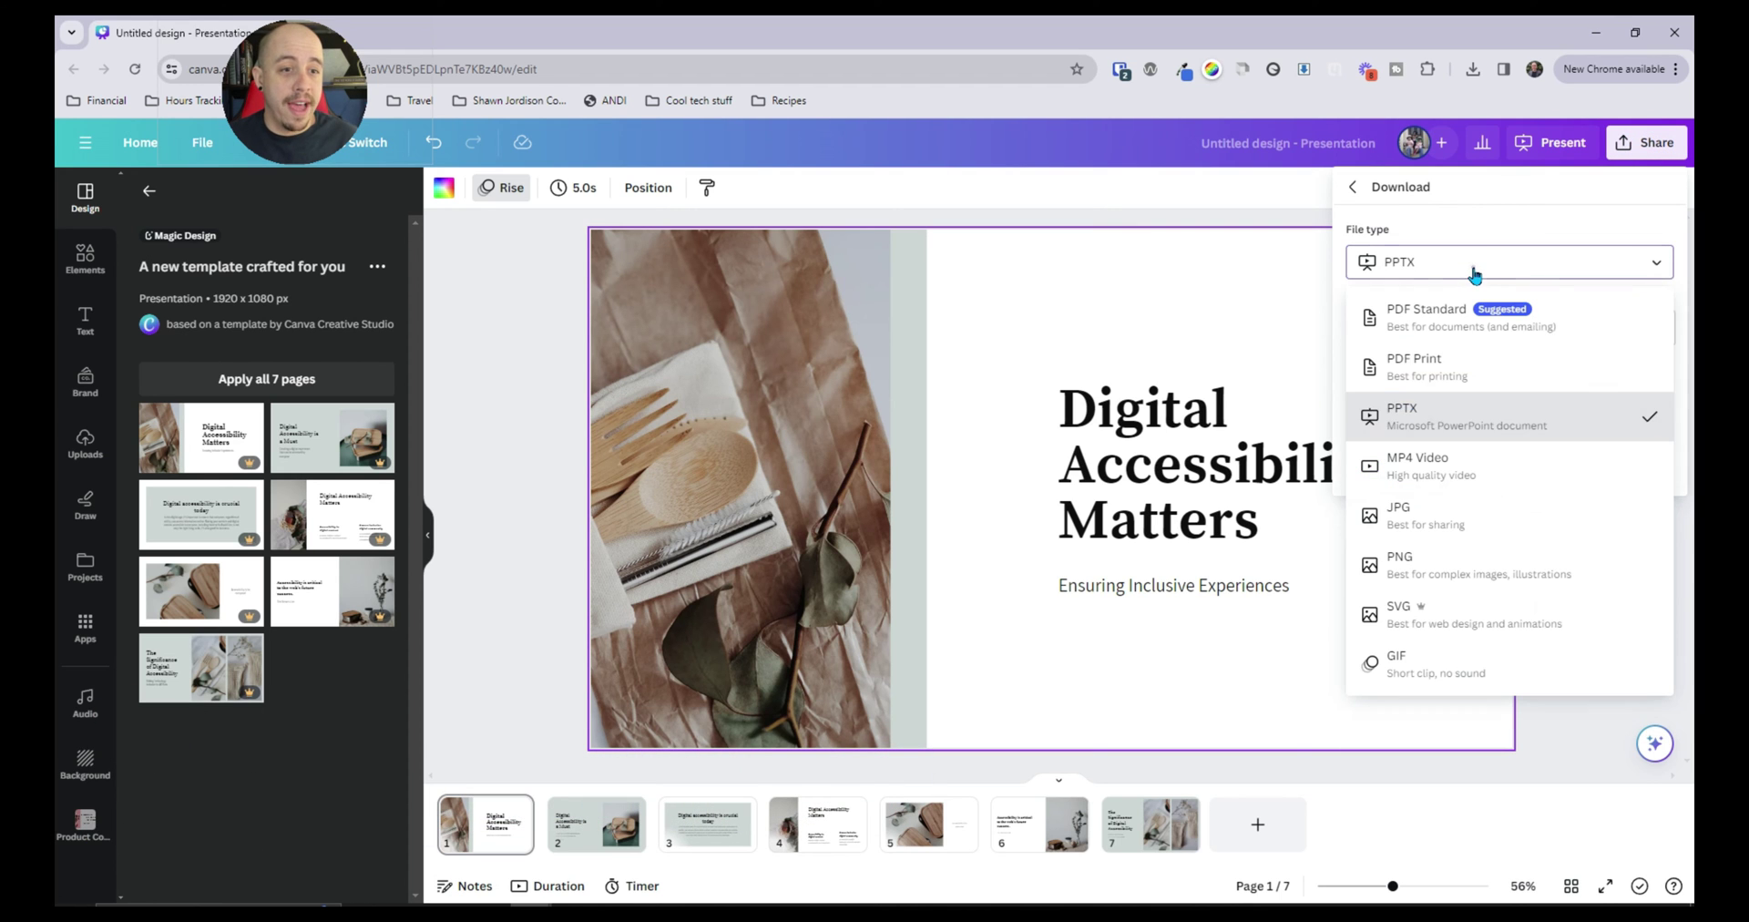
left_click(1429, 326)
left_click(1408, 295)
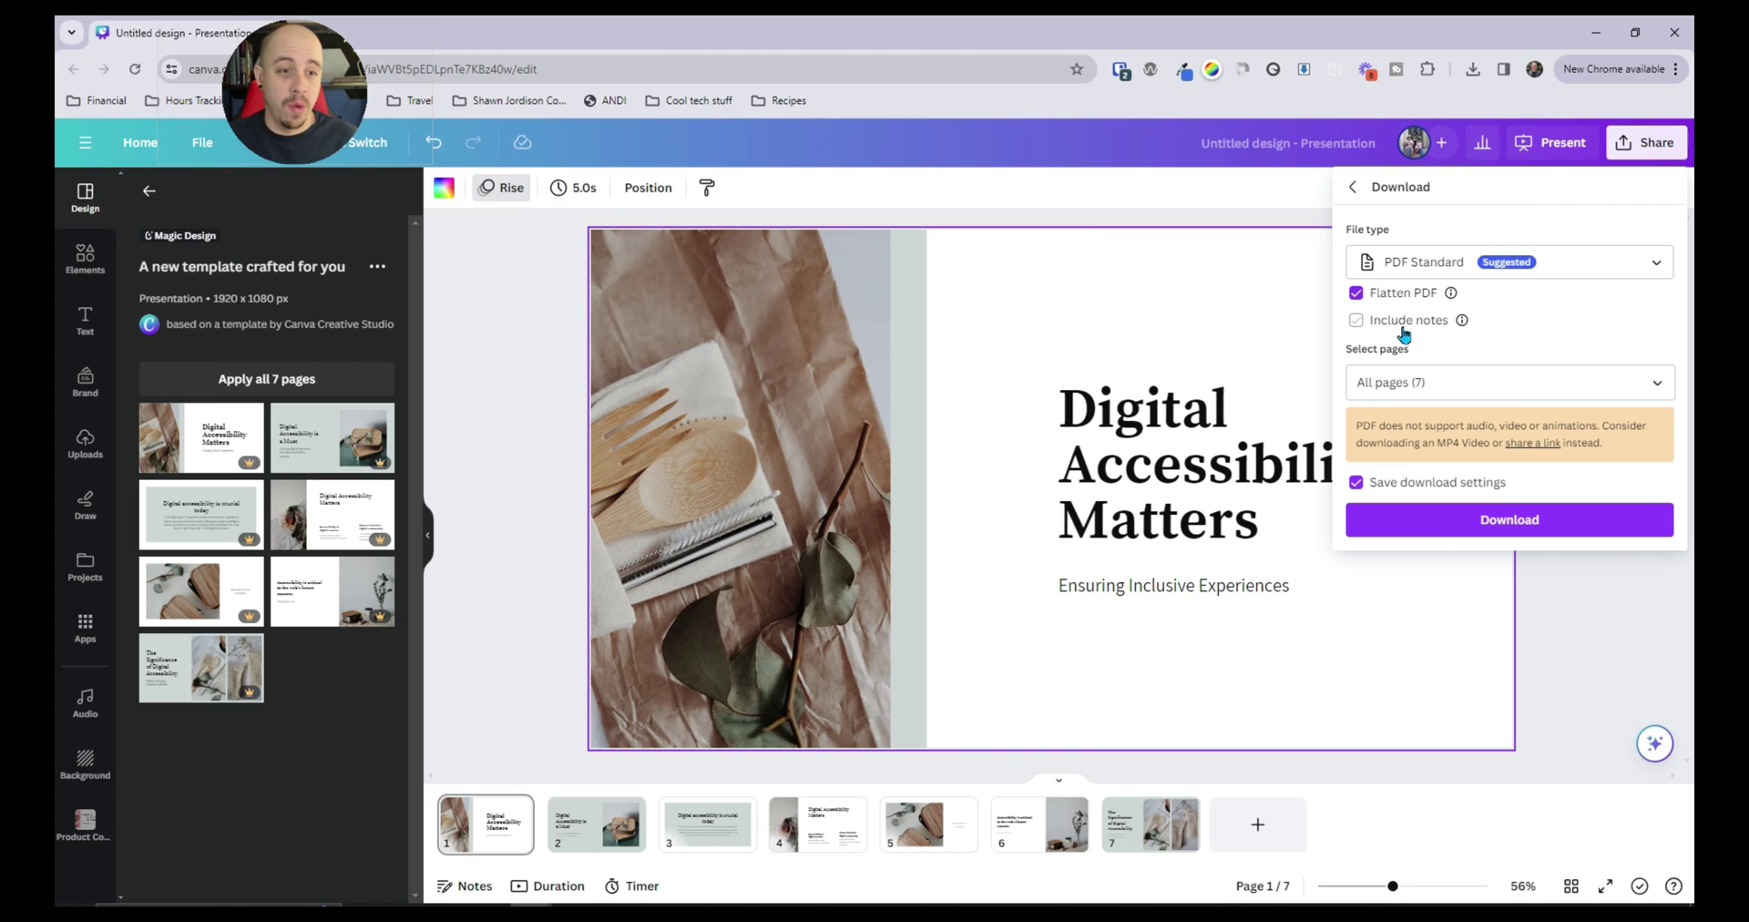
left_click(1493, 519)
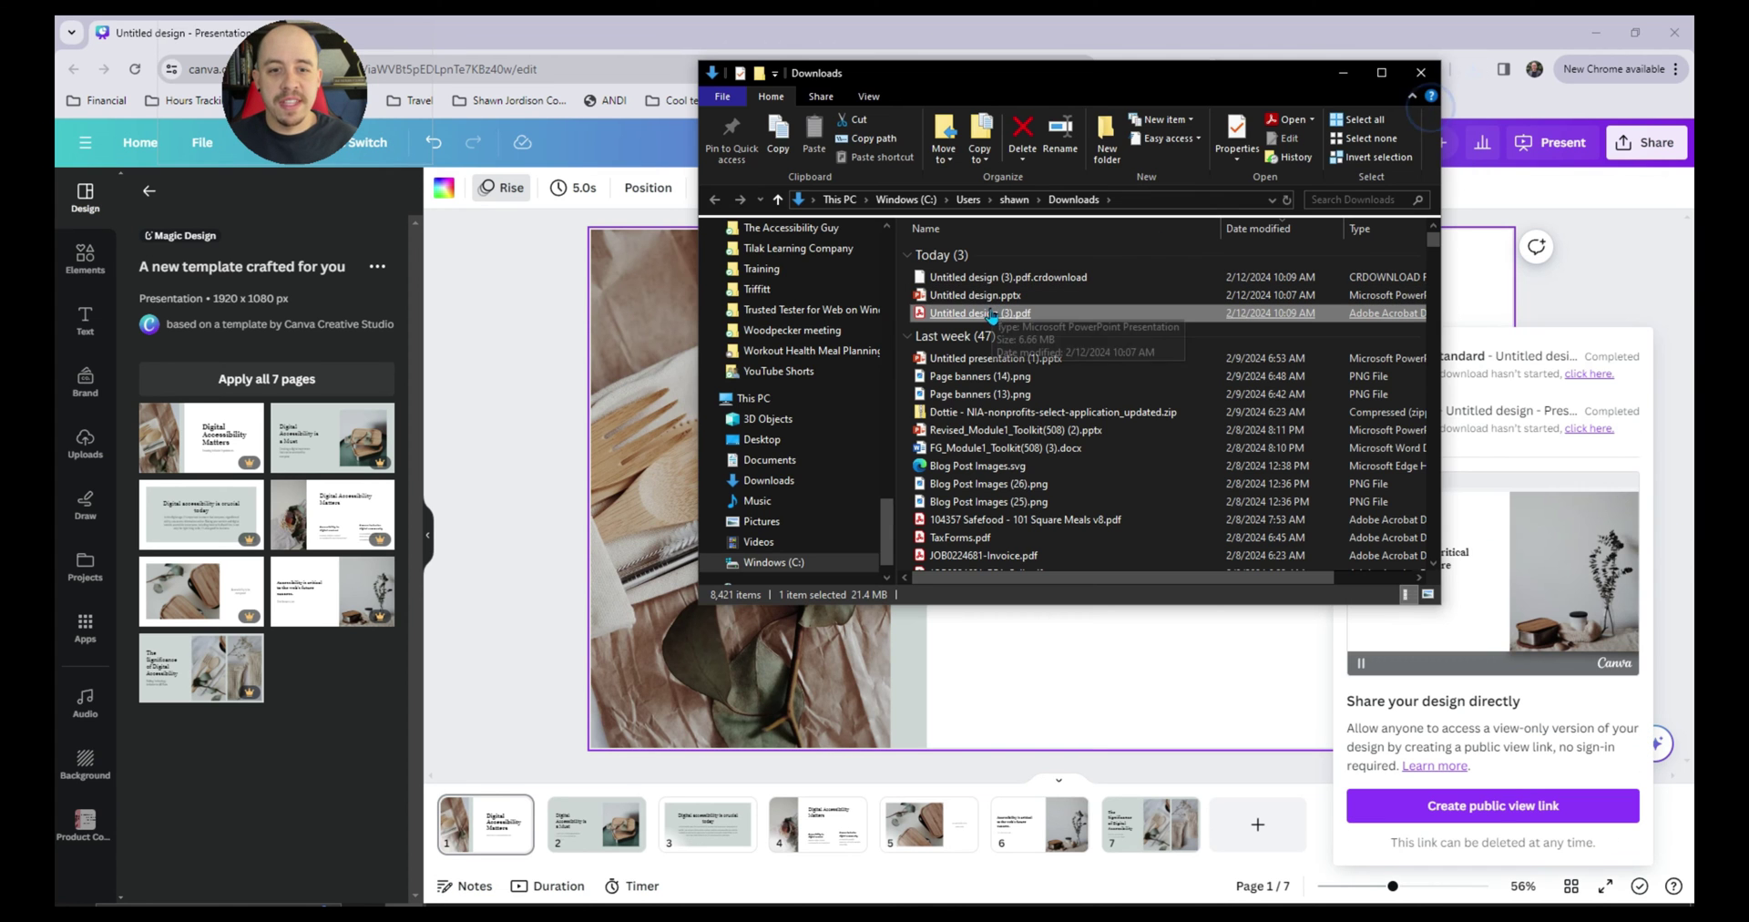
- Open Untitled design (3).pdf in Acrobat, run the accessibility check and expand the Document issues
double_click(991, 314)
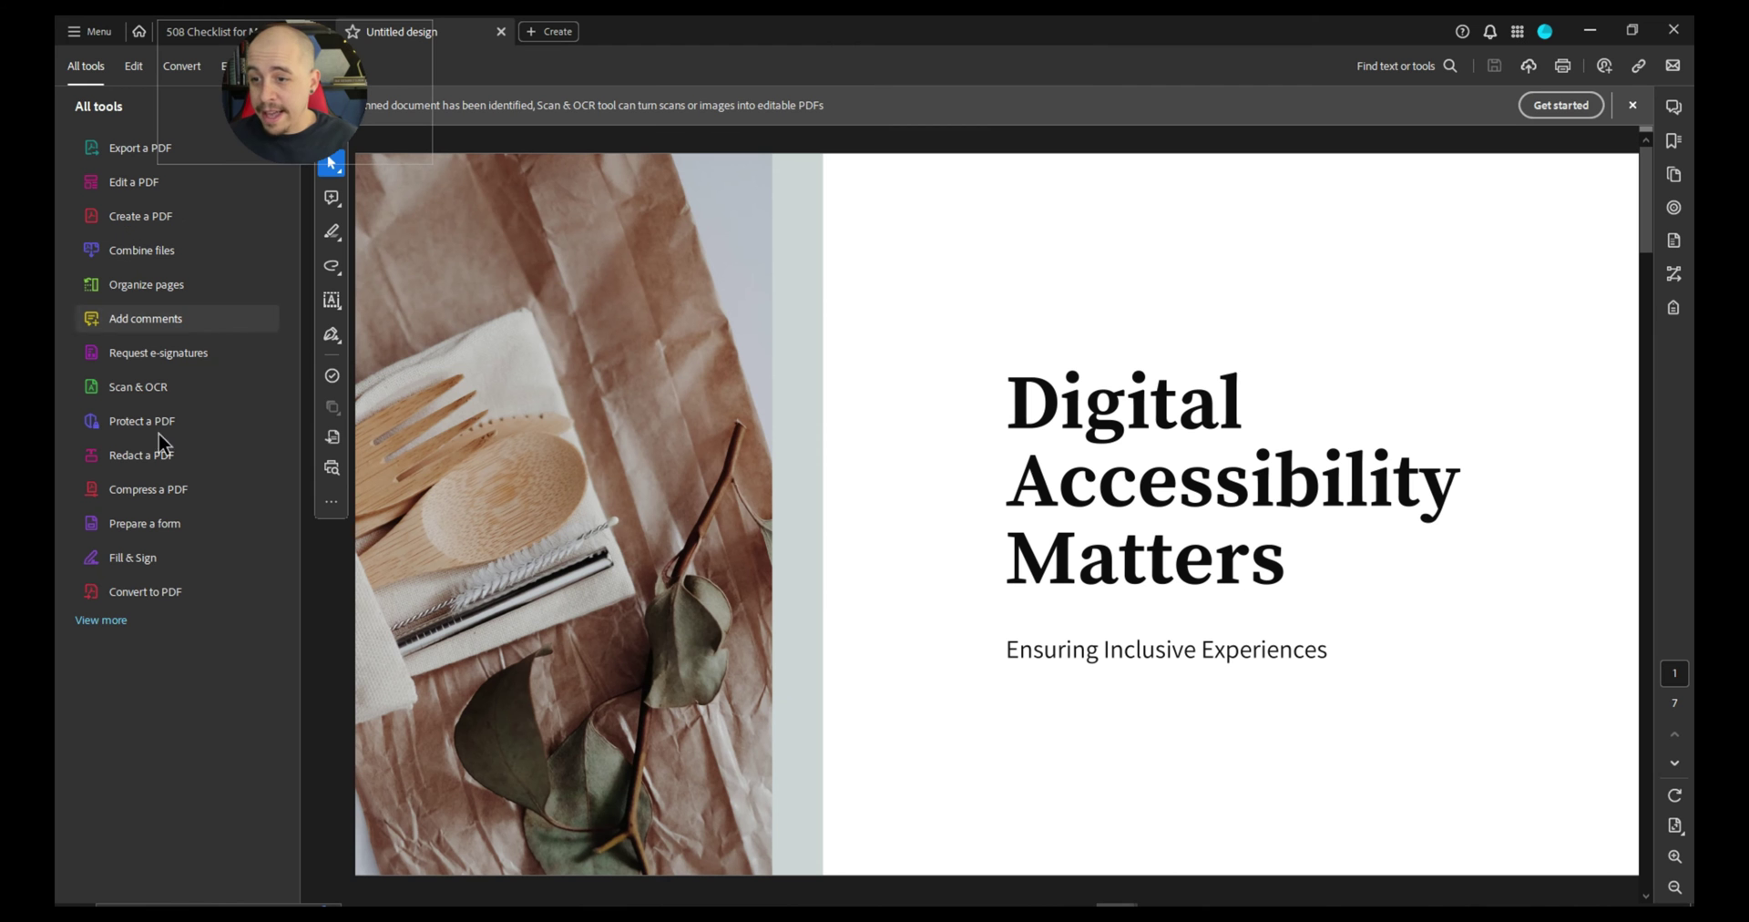
left_click(123, 621)
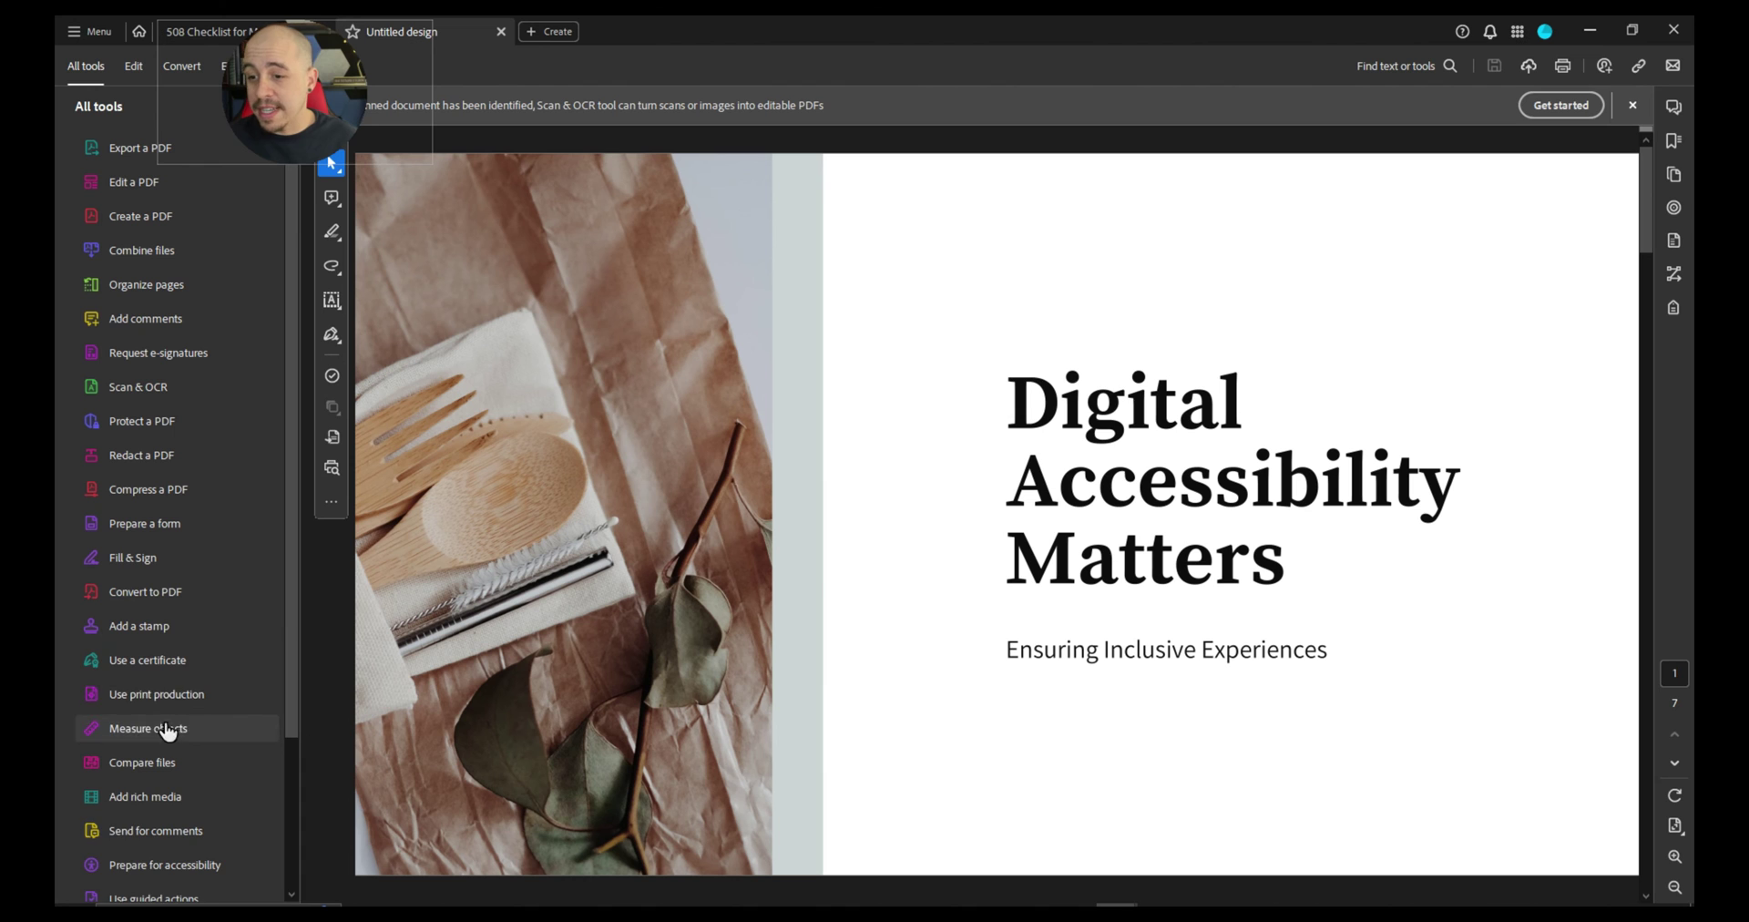
scroll(167, 593, "down", 3)
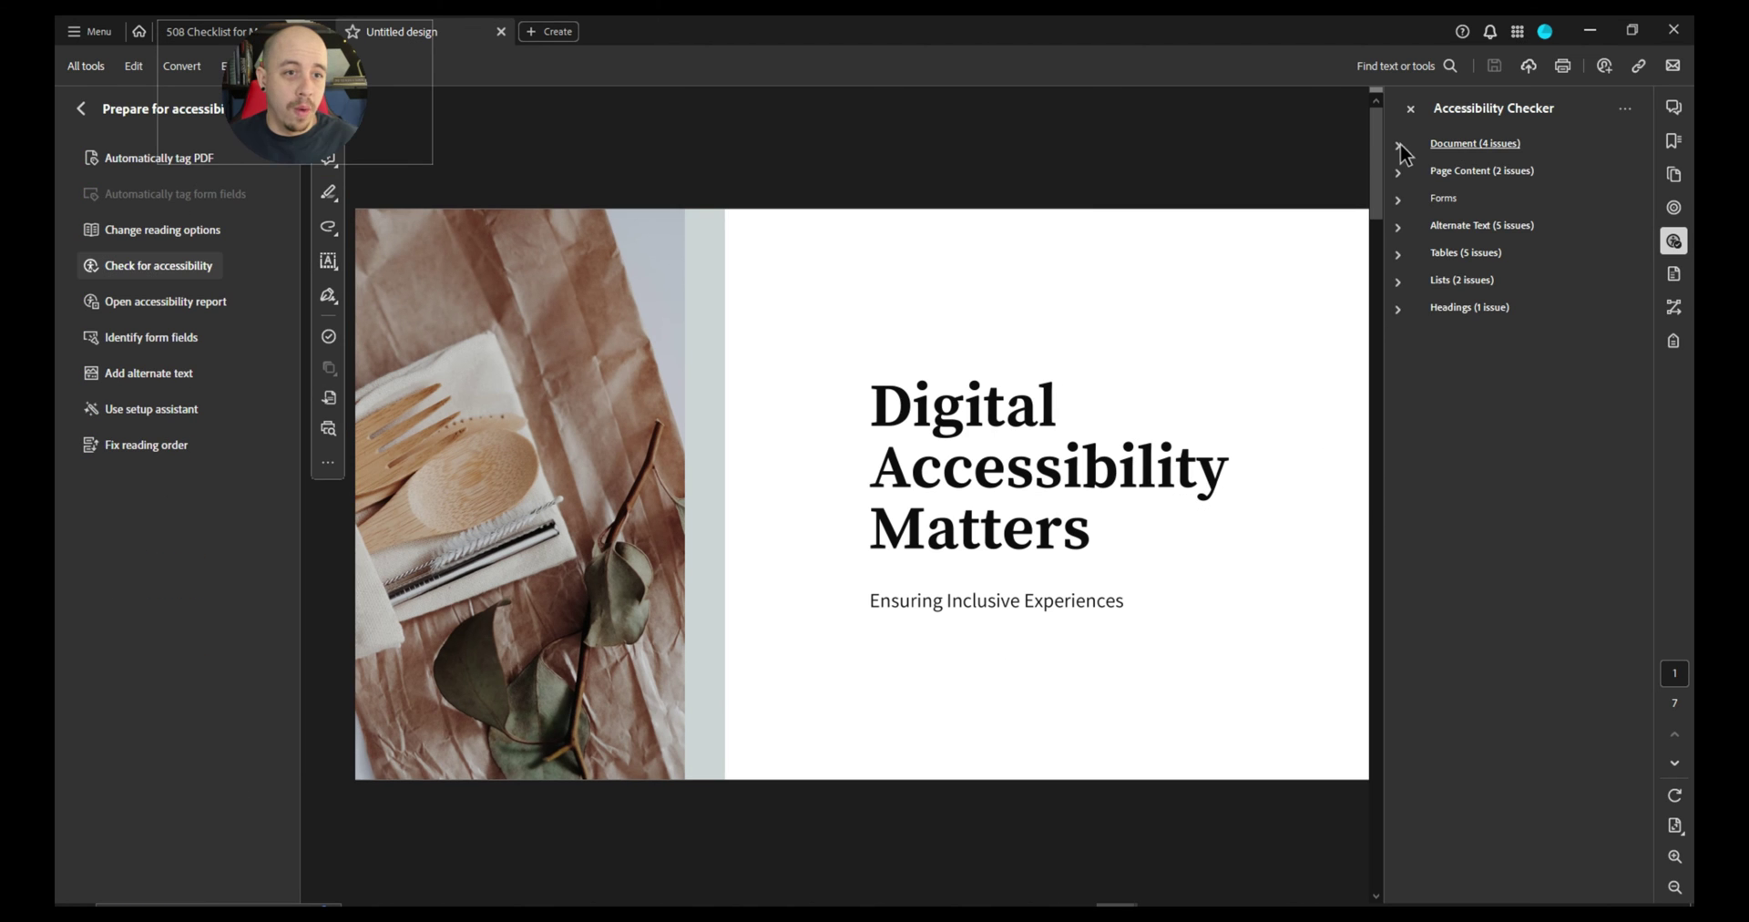
left_click(1400, 146)
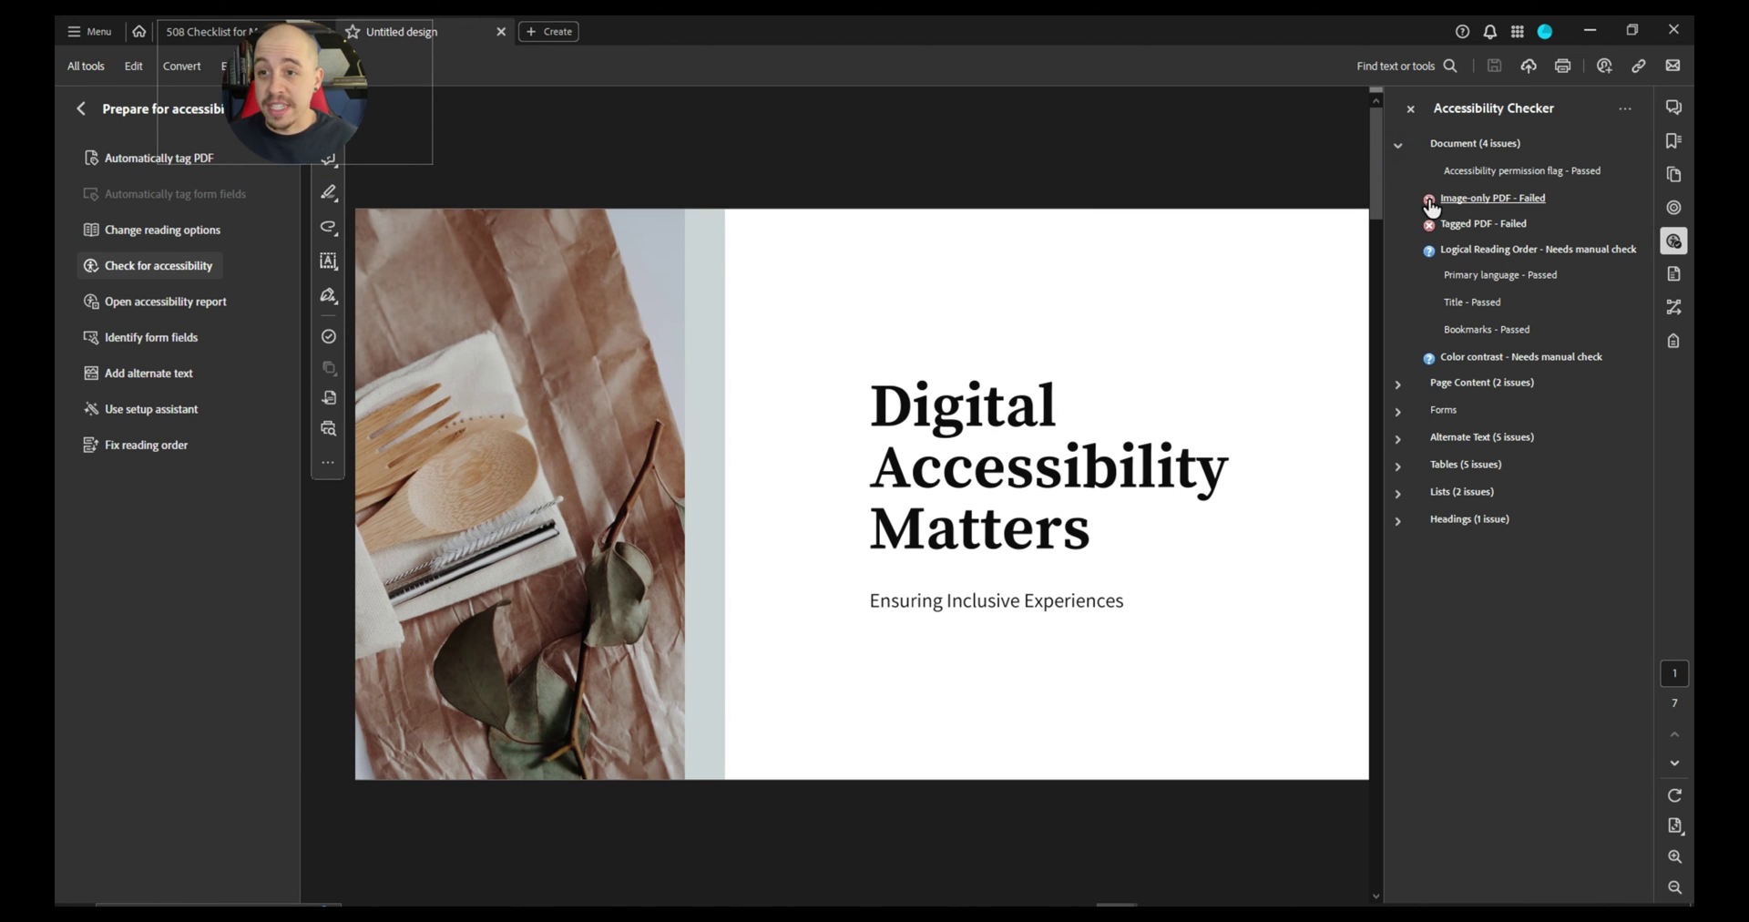
- Inspect the accessibility tags of the flattened PDF and close the file
left_click(1674, 340)
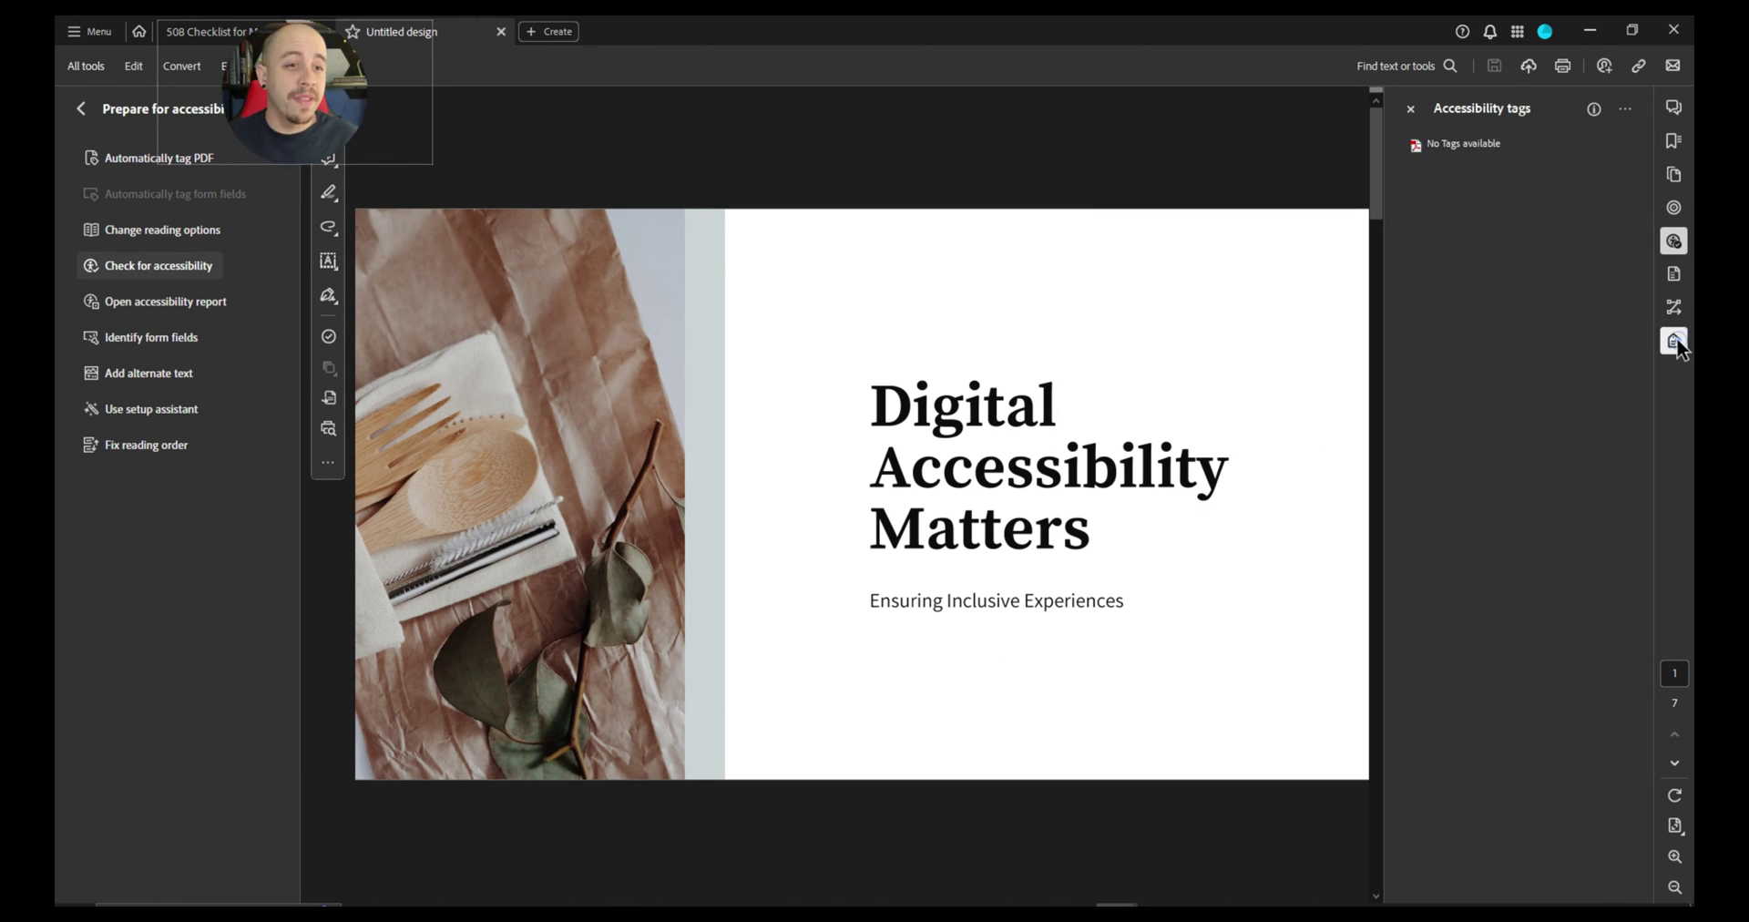
left_click(1458, 152)
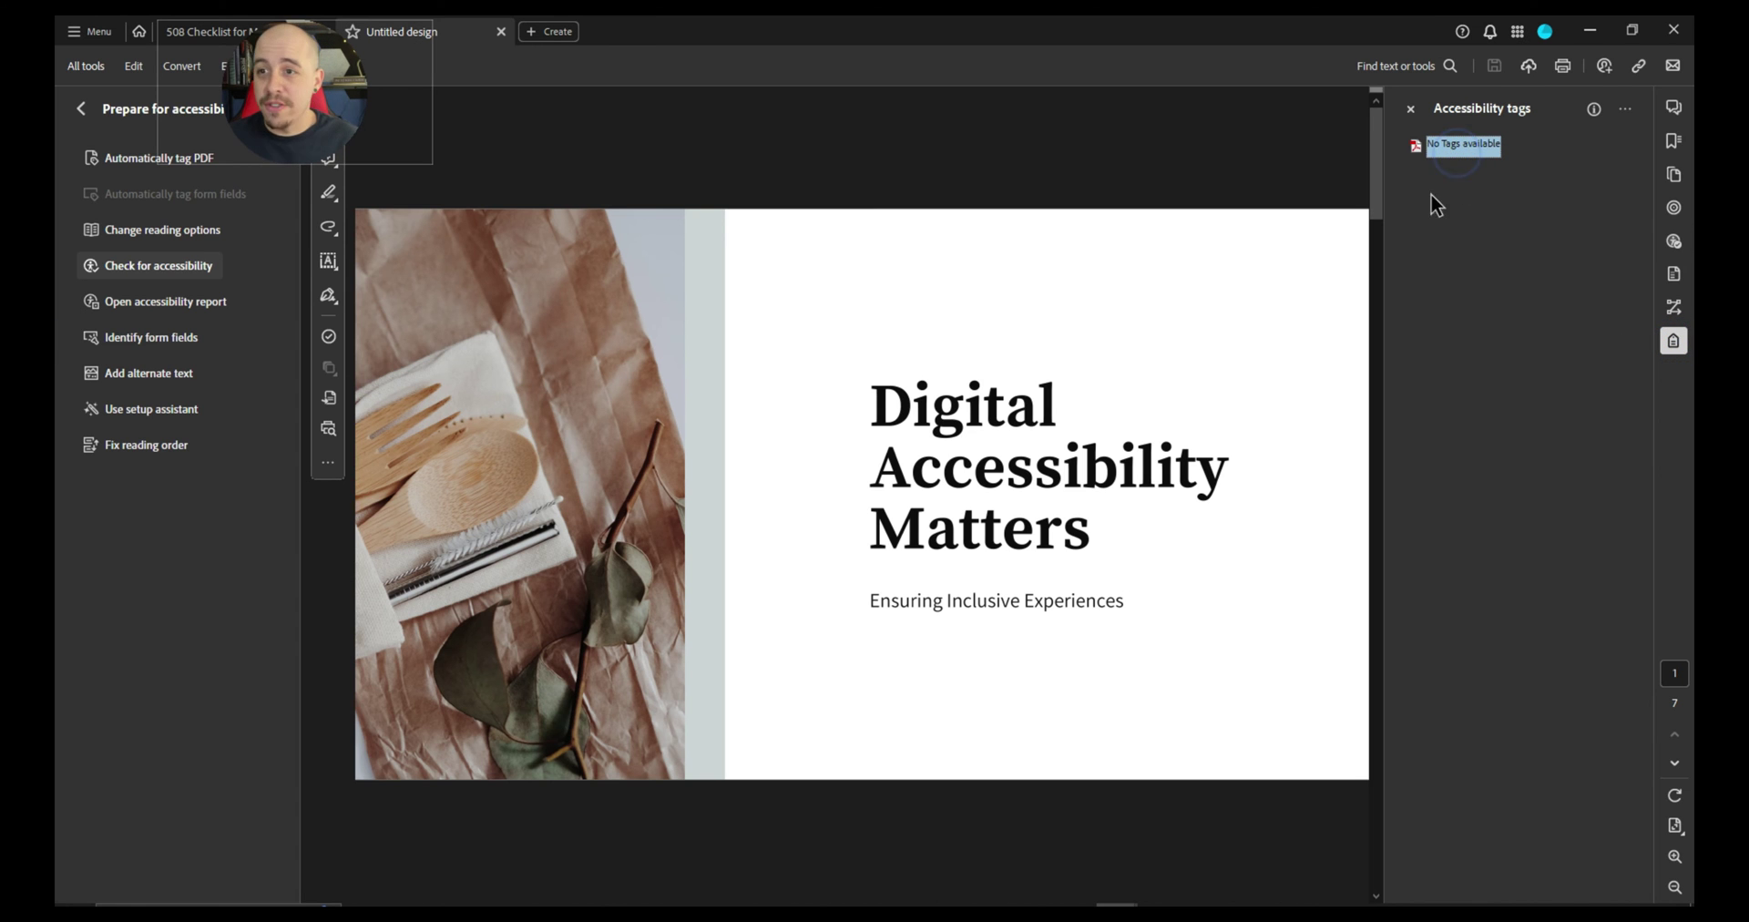
left_click(501, 31)
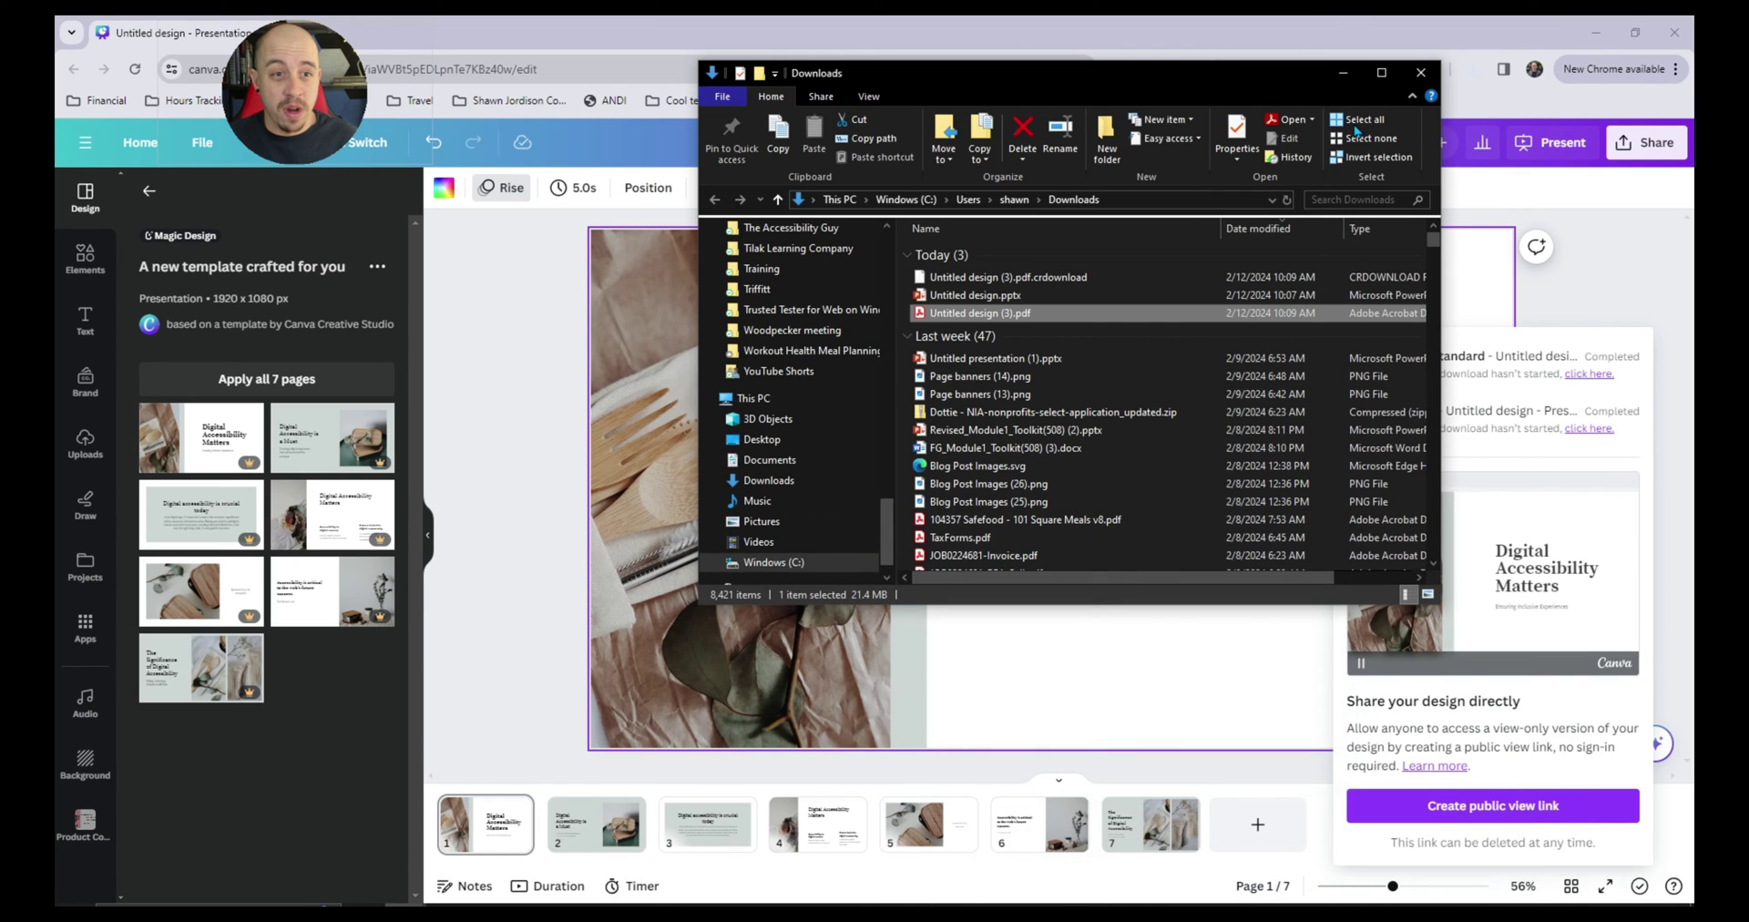
- Download all 7 pages from Canva again as PDF Standard, with Flatten PDF disabled
left_click(1644, 146)
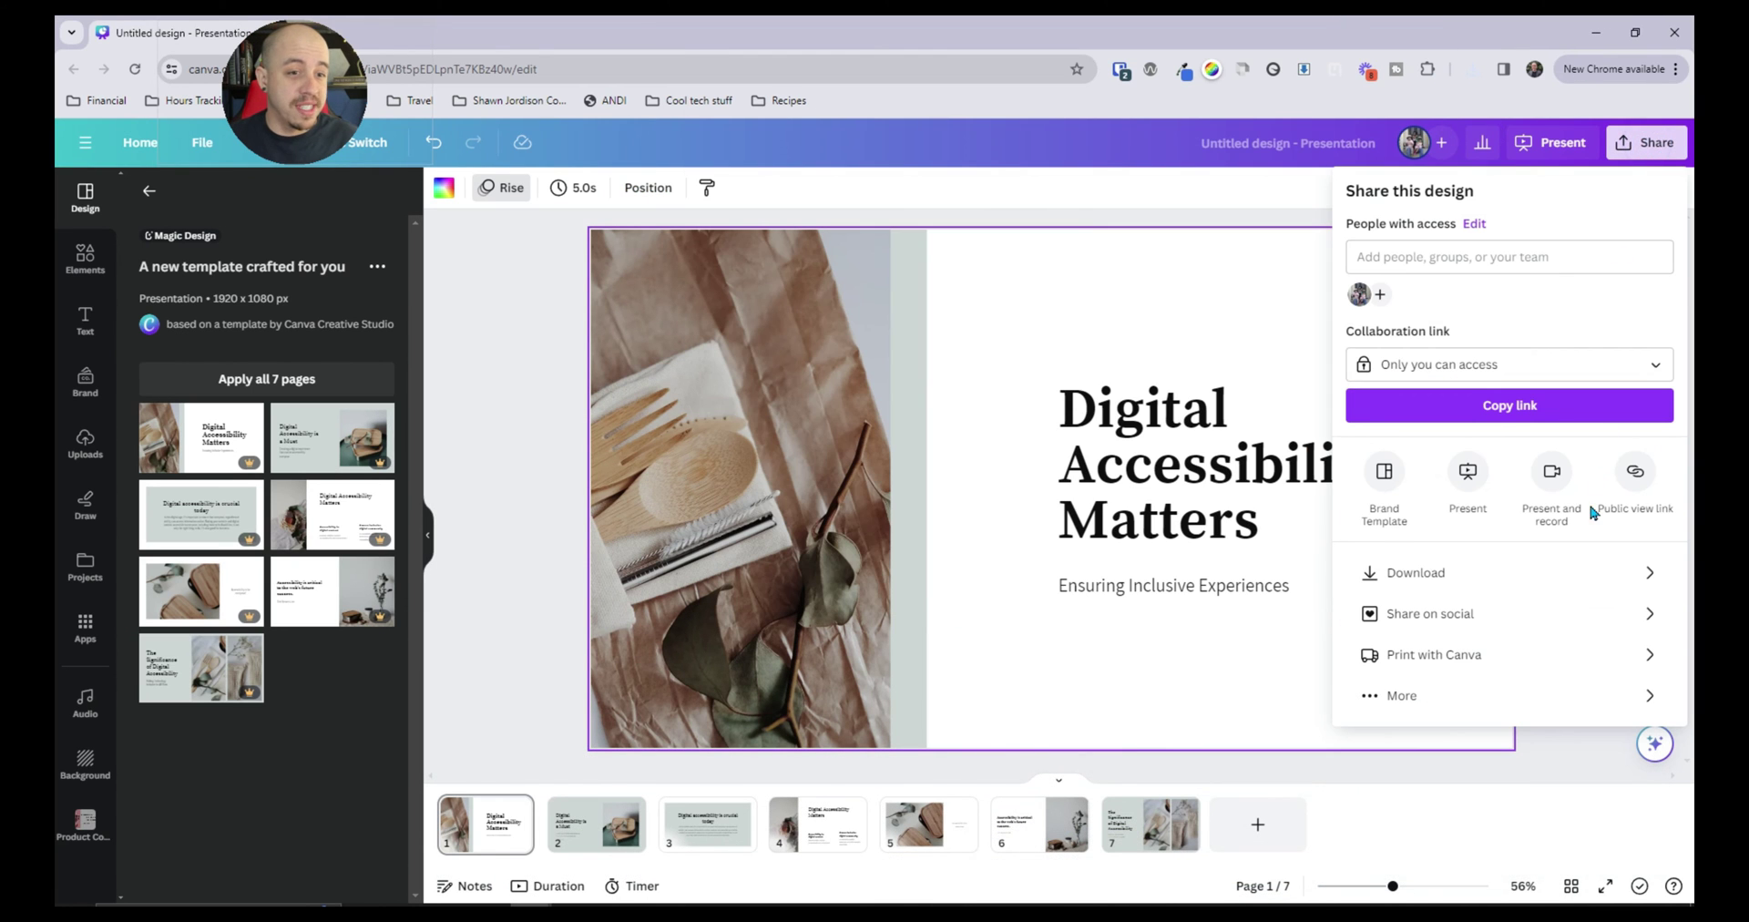
left_click(1539, 576)
left_click(1407, 291)
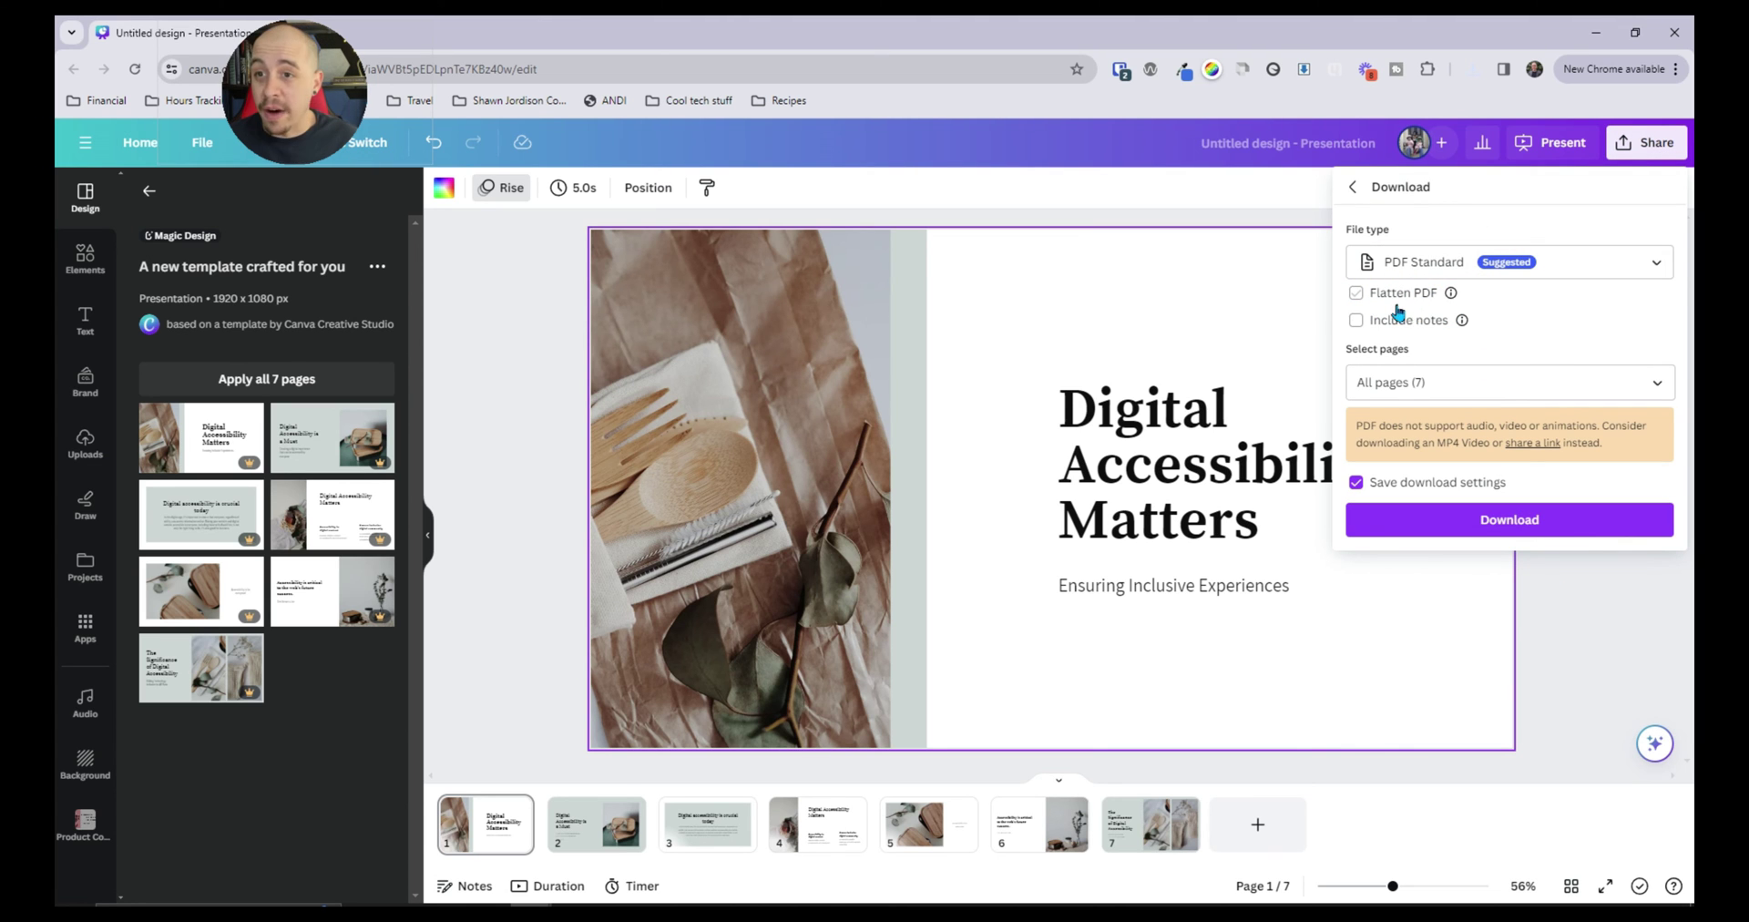
left_click(1476, 518)
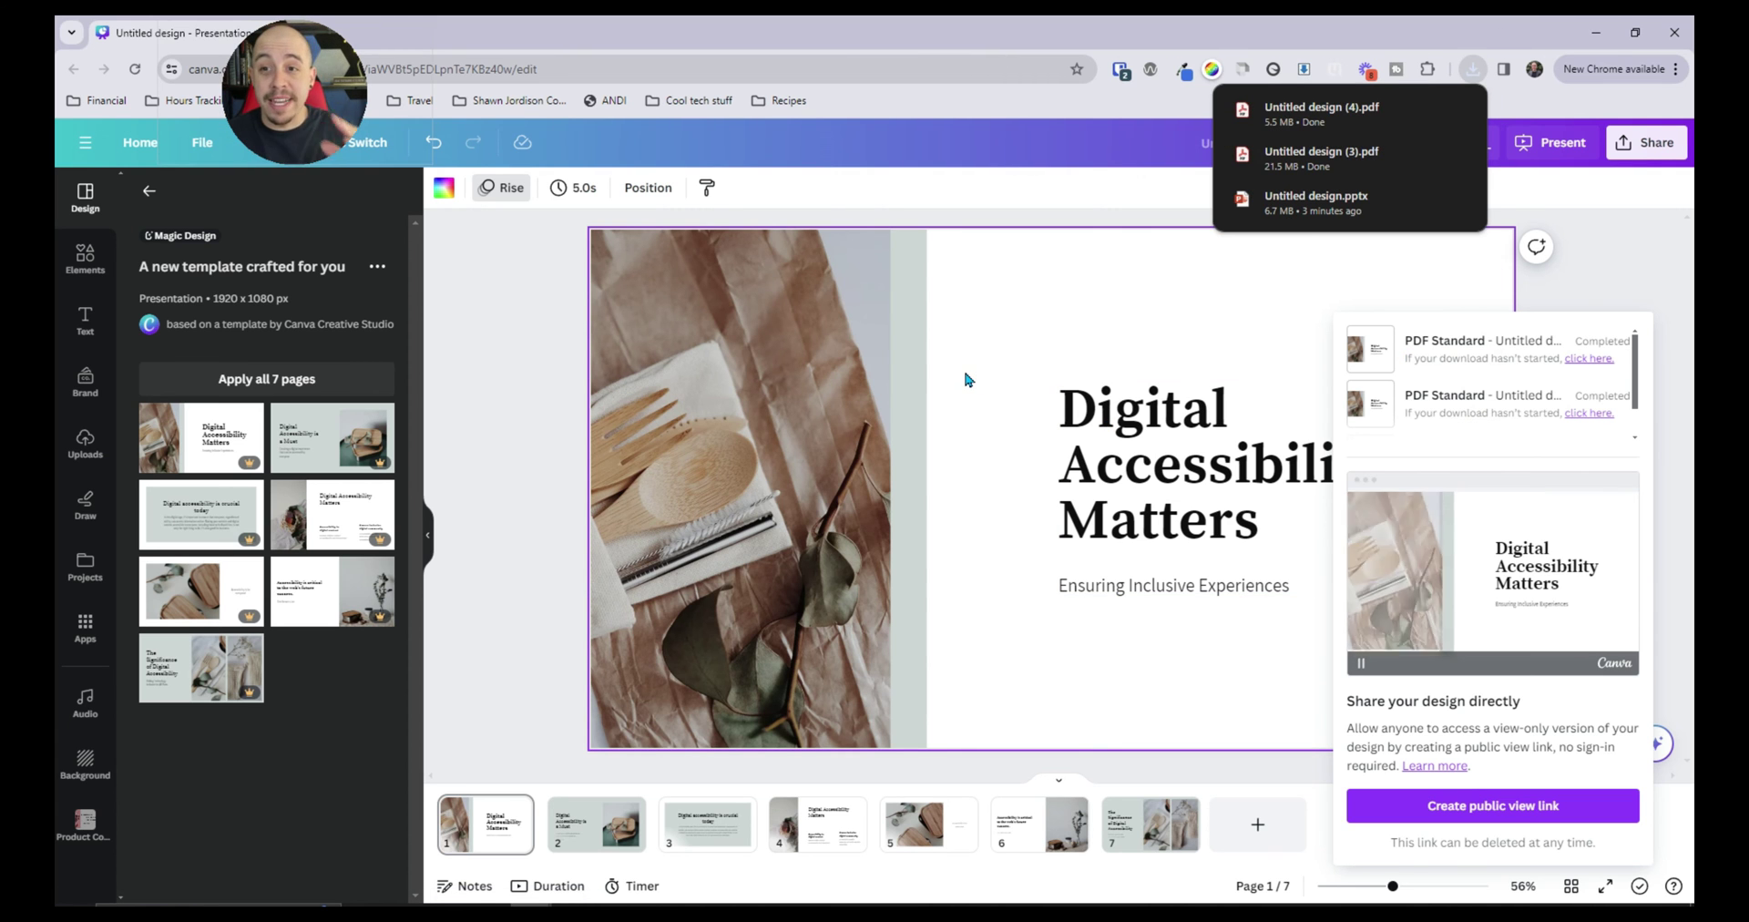
- Open Untitled design (4).pdf in Acrobat and inspect the heading and paragraph tags of its first page
left_click(1427, 110)
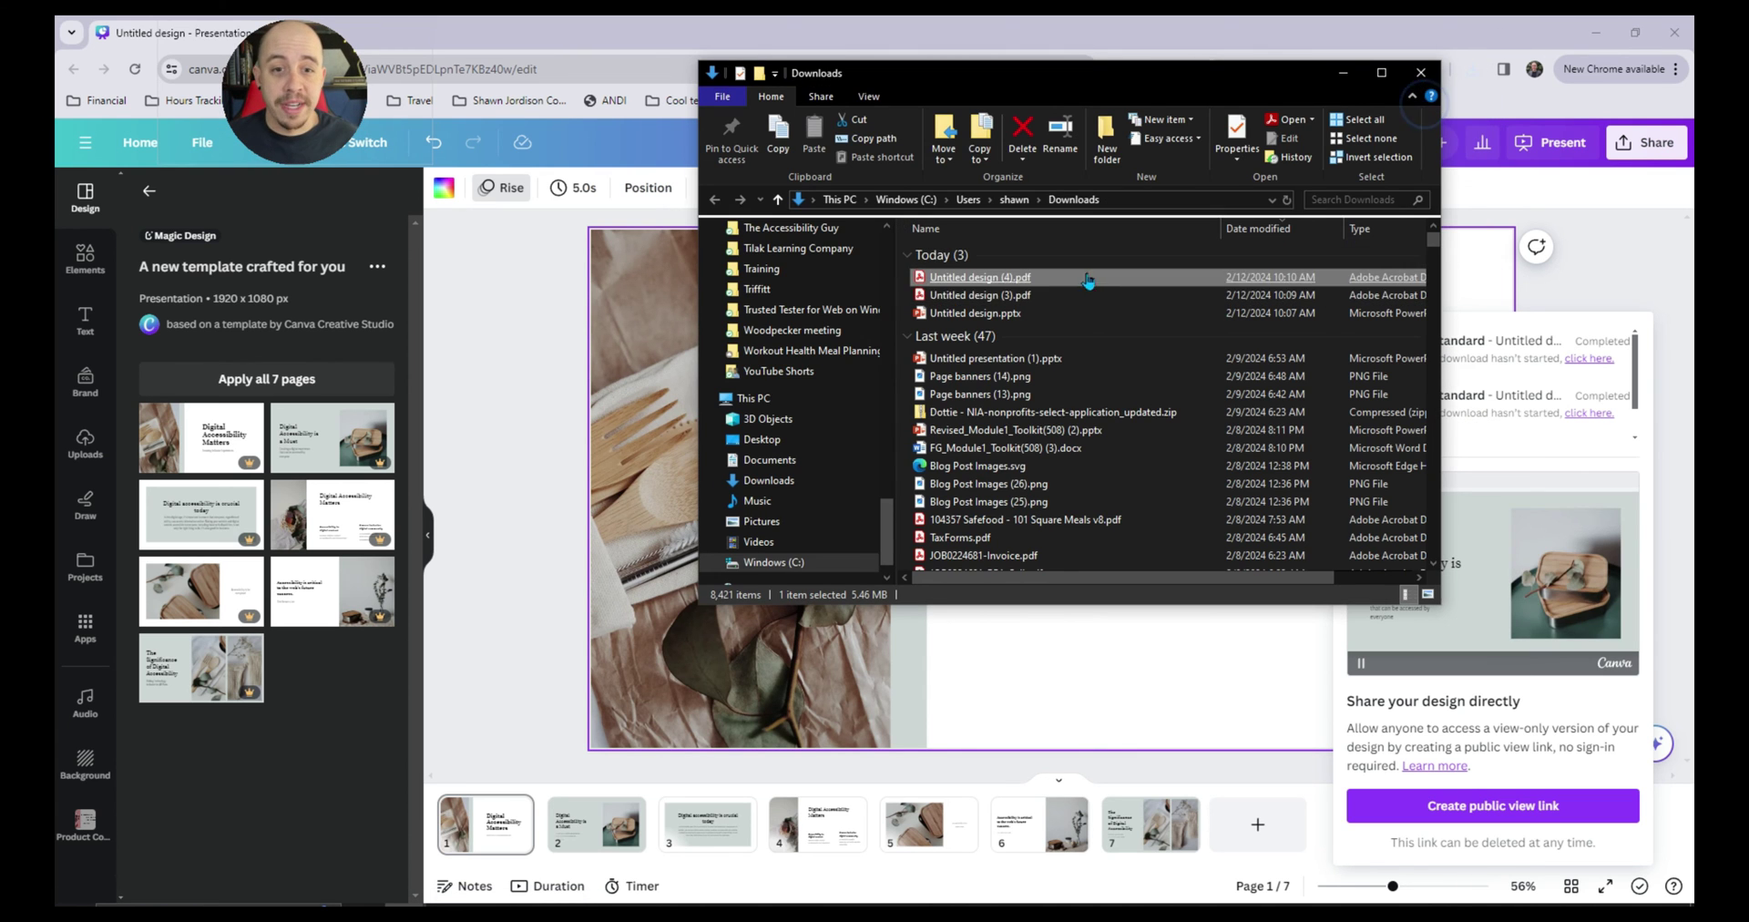
double_click(1018, 280)
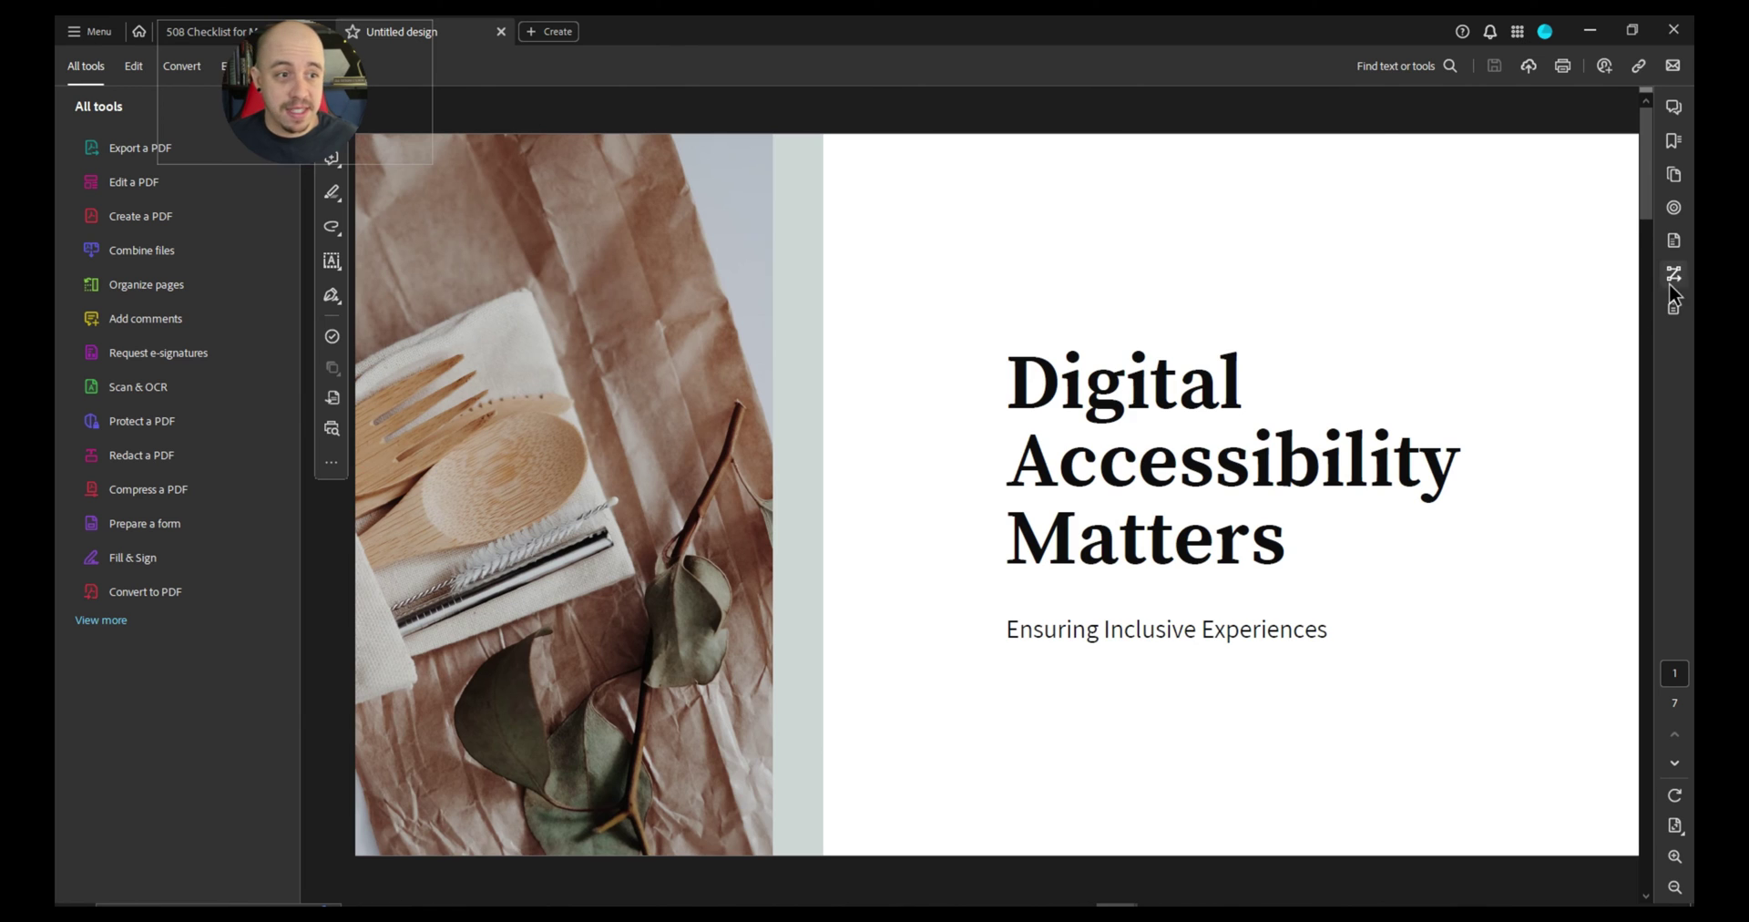
left_click(1673, 306)
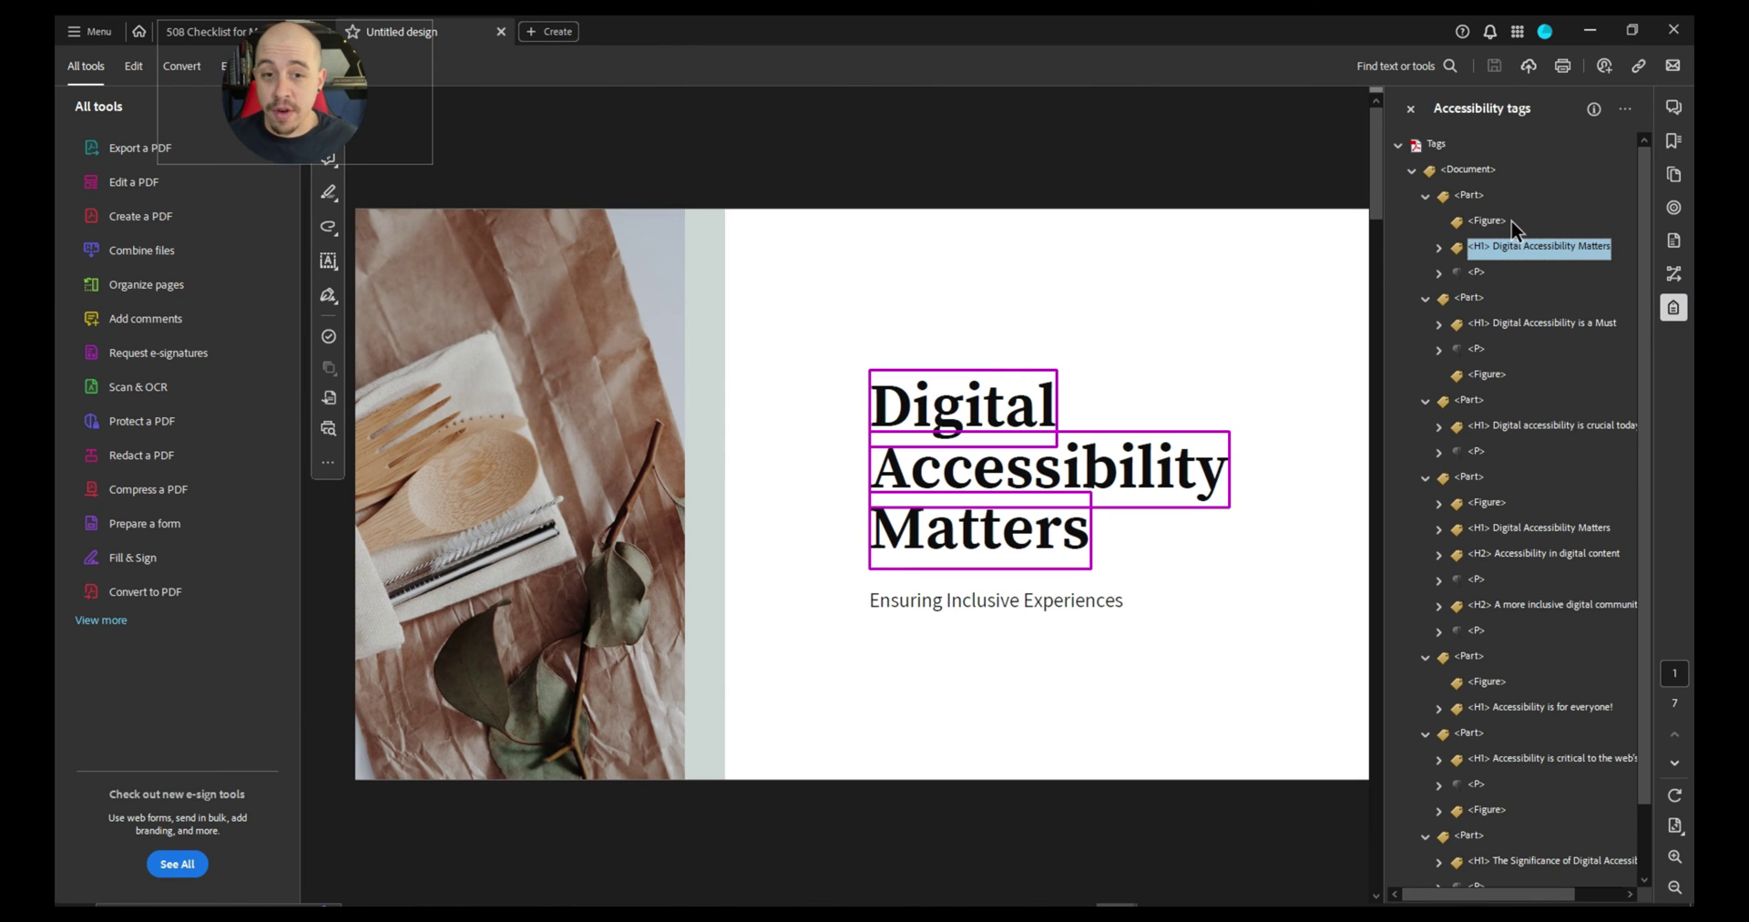
key("Right")
key("Right")
left_click(1441, 297)
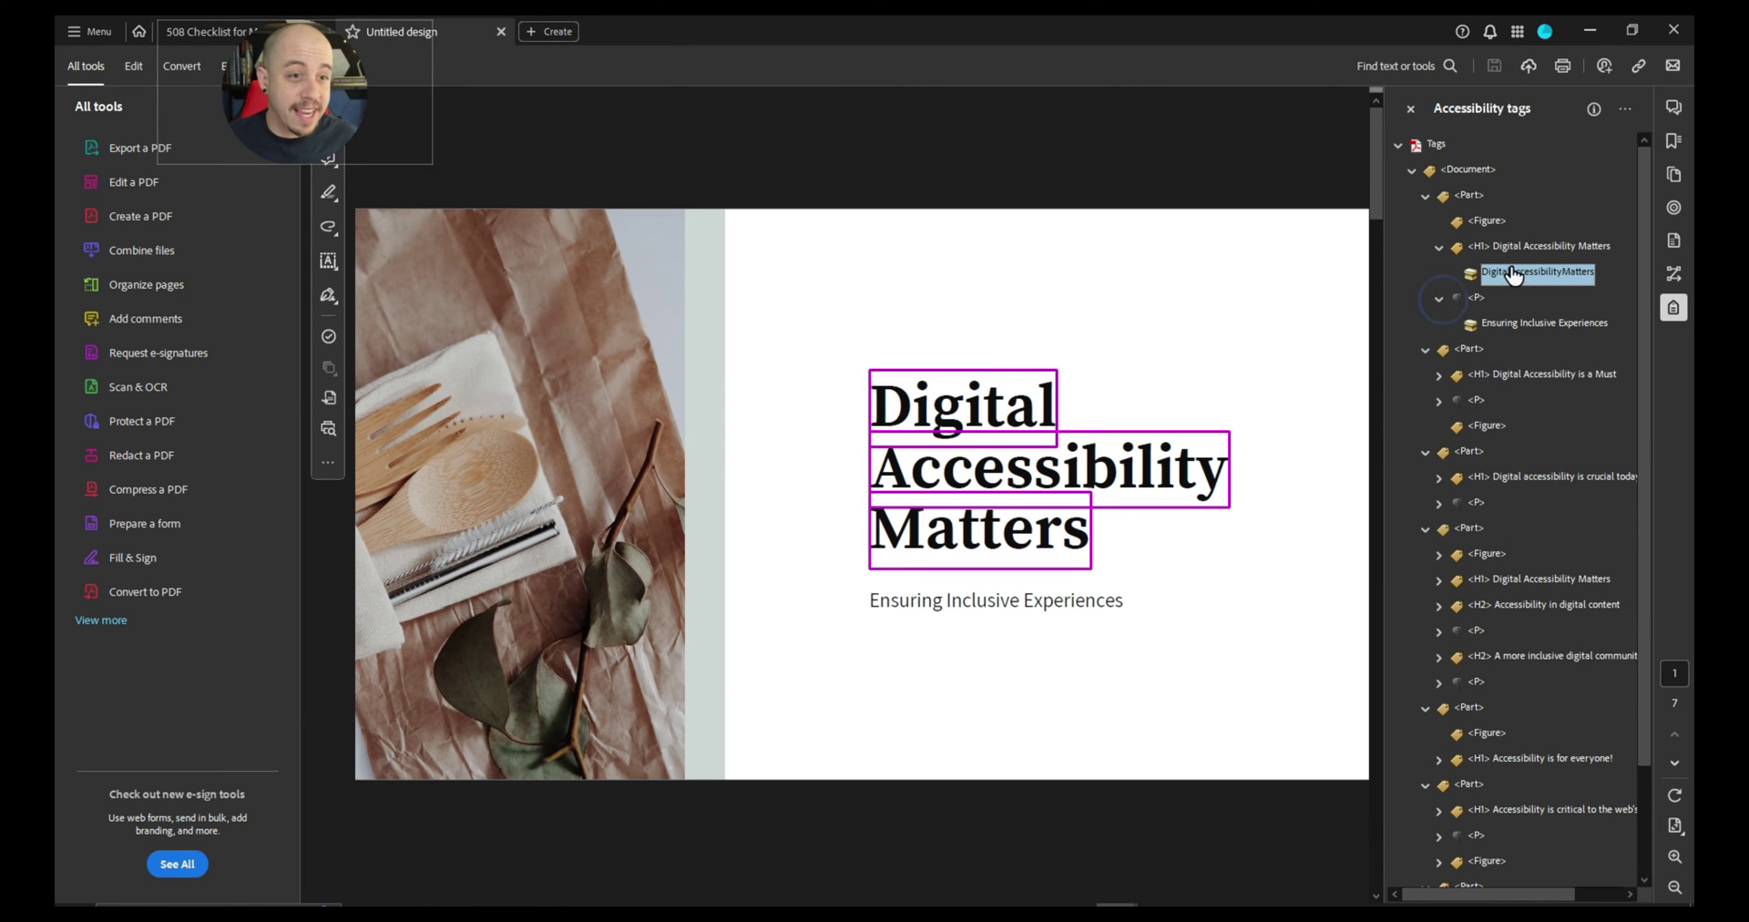
key("Left")
left_click(1438, 247)
left_click(1440, 272)
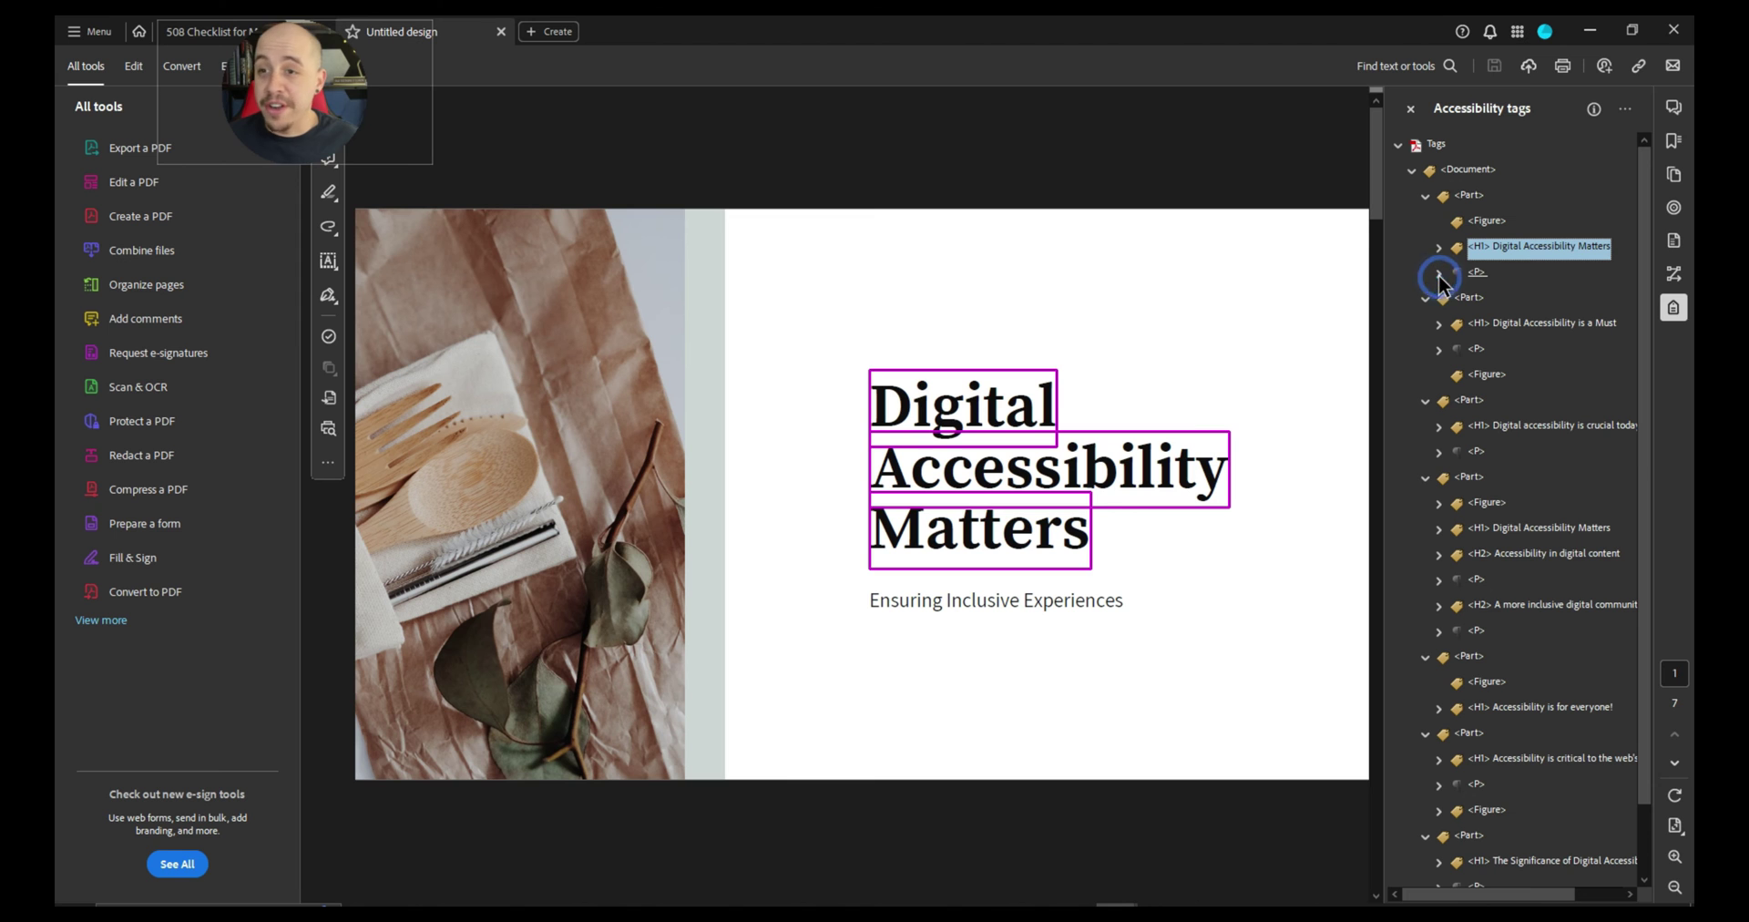
- Run the accessibility check on the unflattened PDF
left_click(95, 597)
left_click(809, 477)
scroll(215, 625, "down", 3)
left_click(215, 625)
- Review Elements 1 to 5 of the failed Tagged content check under Page Content
left_click(1397, 386)
left_click(1411, 415)
left_click(1476, 441)
left_click(1480, 466)
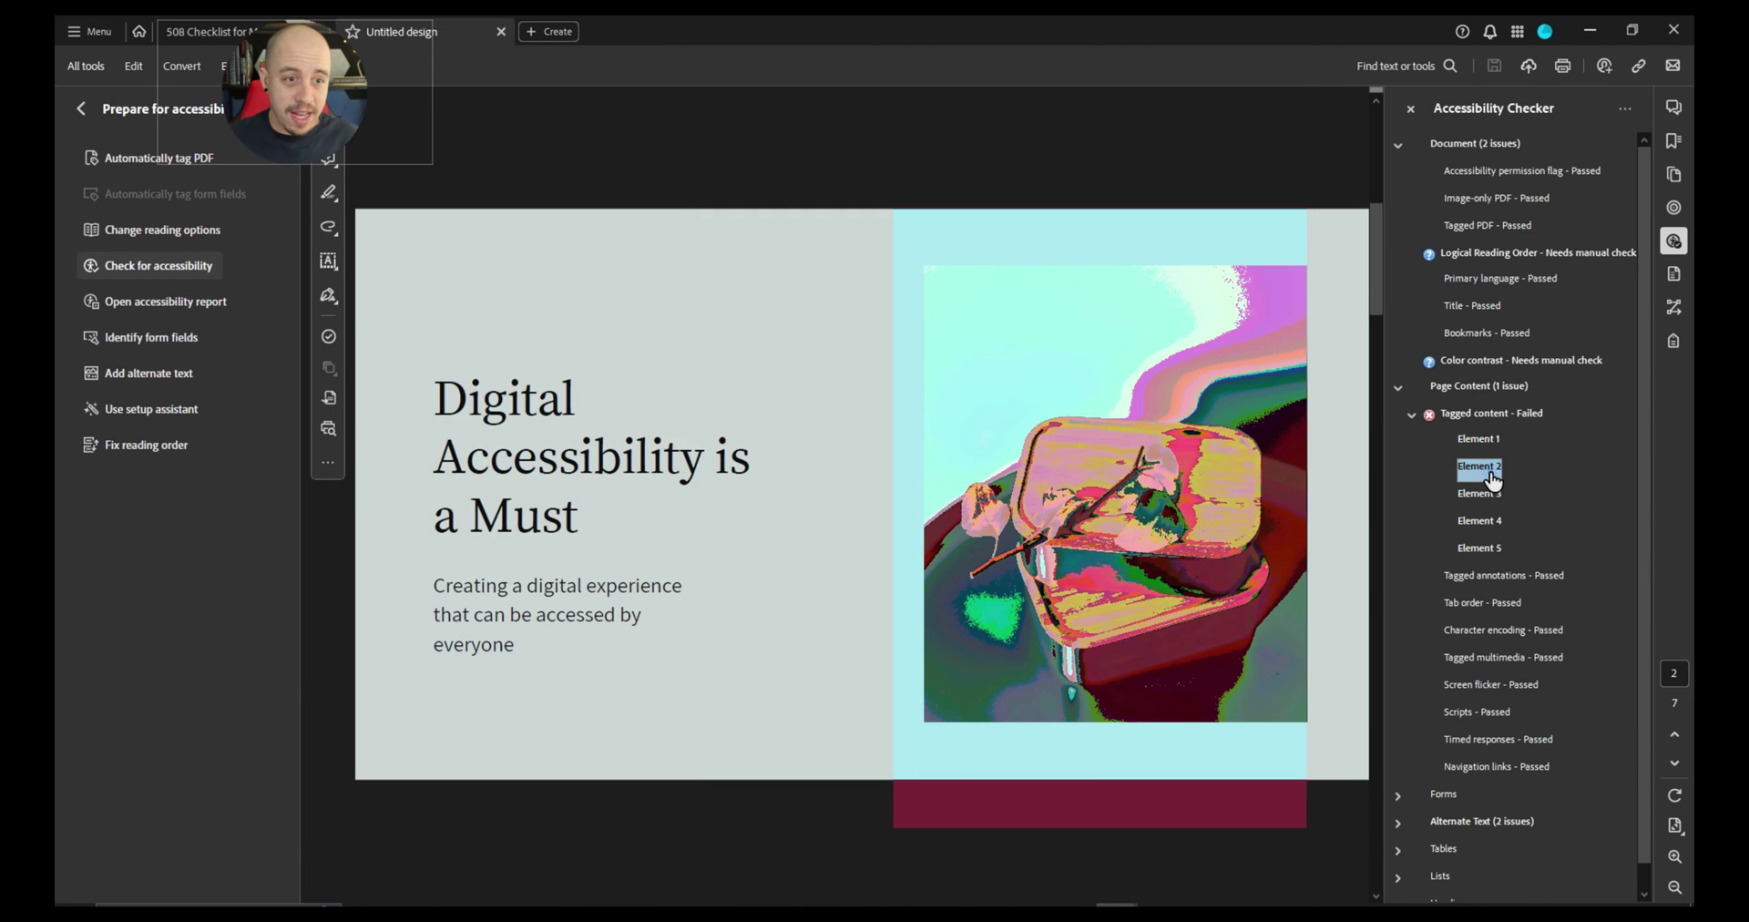
left_click(1480, 494)
left_click(1480, 521)
left_click(1479, 548)
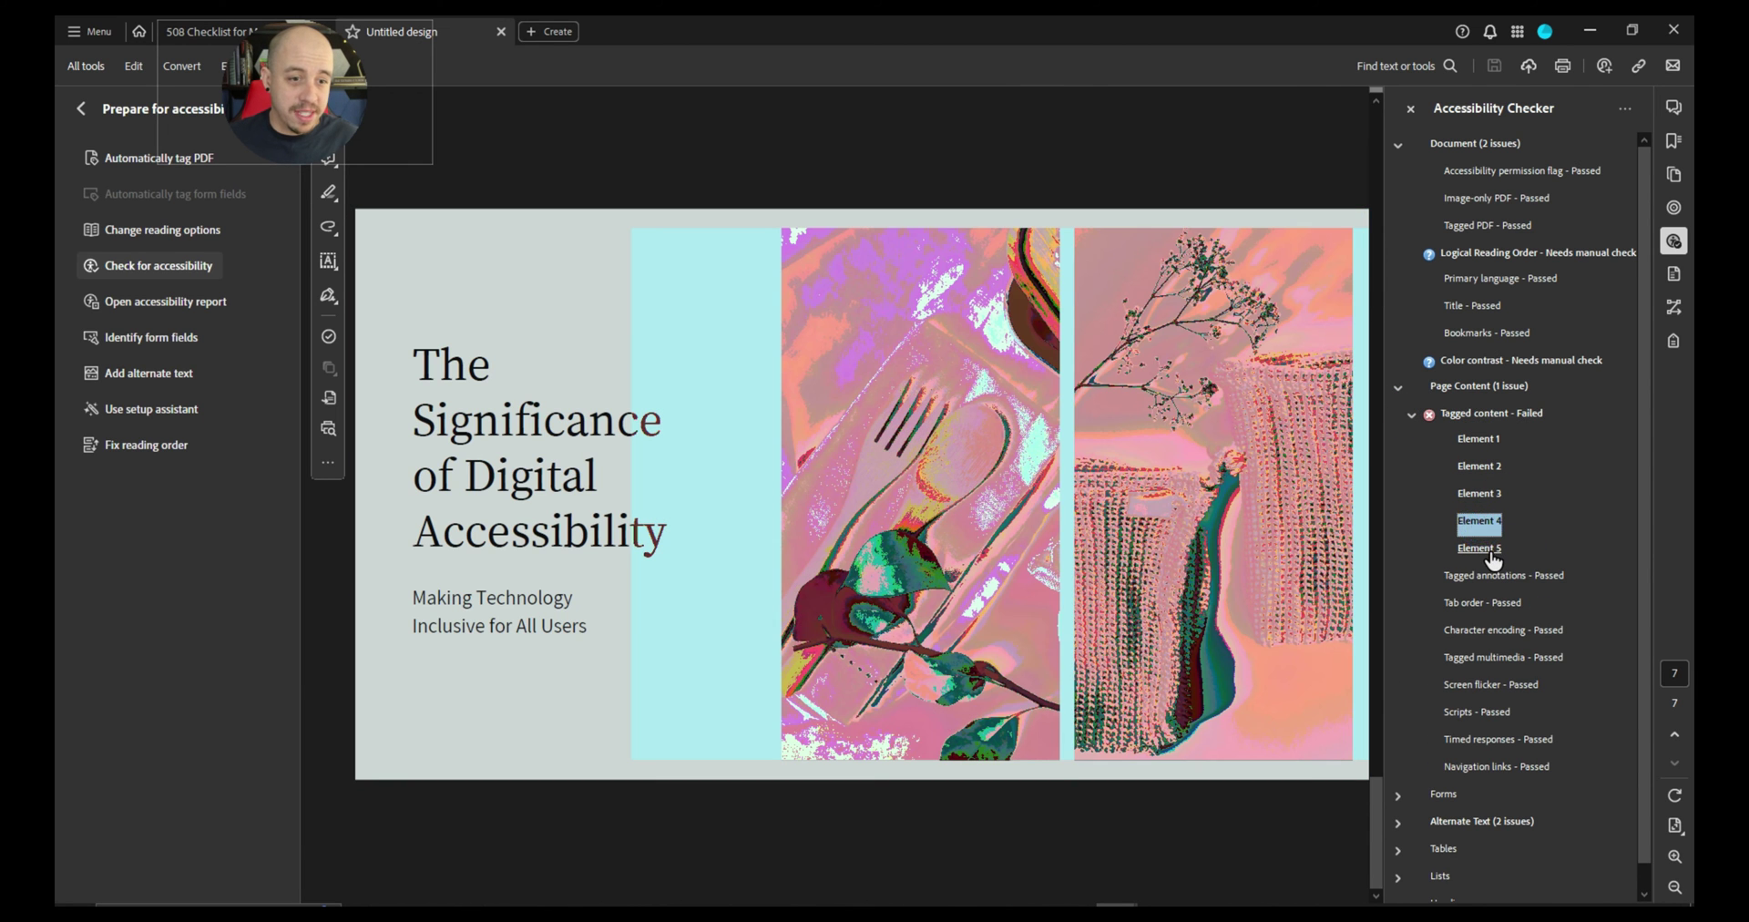
- Review the Alternate Text issues, including Element 1 under Other elements alternate text
scroll(1486, 592, "down", 1)
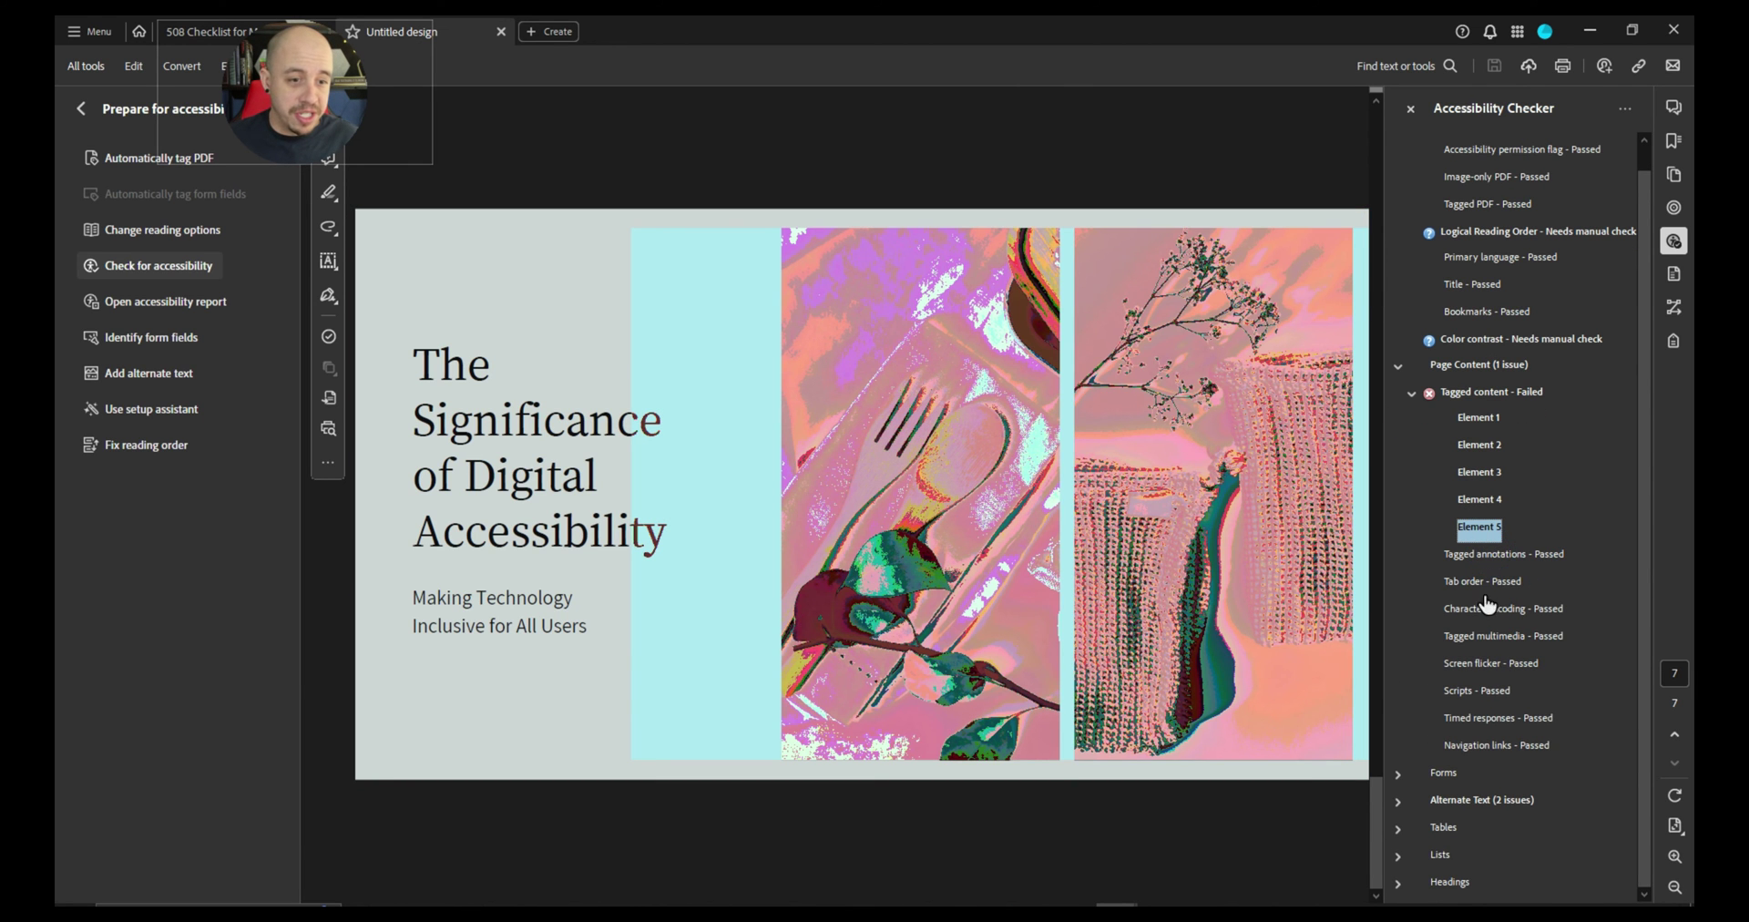
left_click(1399, 801)
left_click(1420, 802)
left_click(1479, 827)
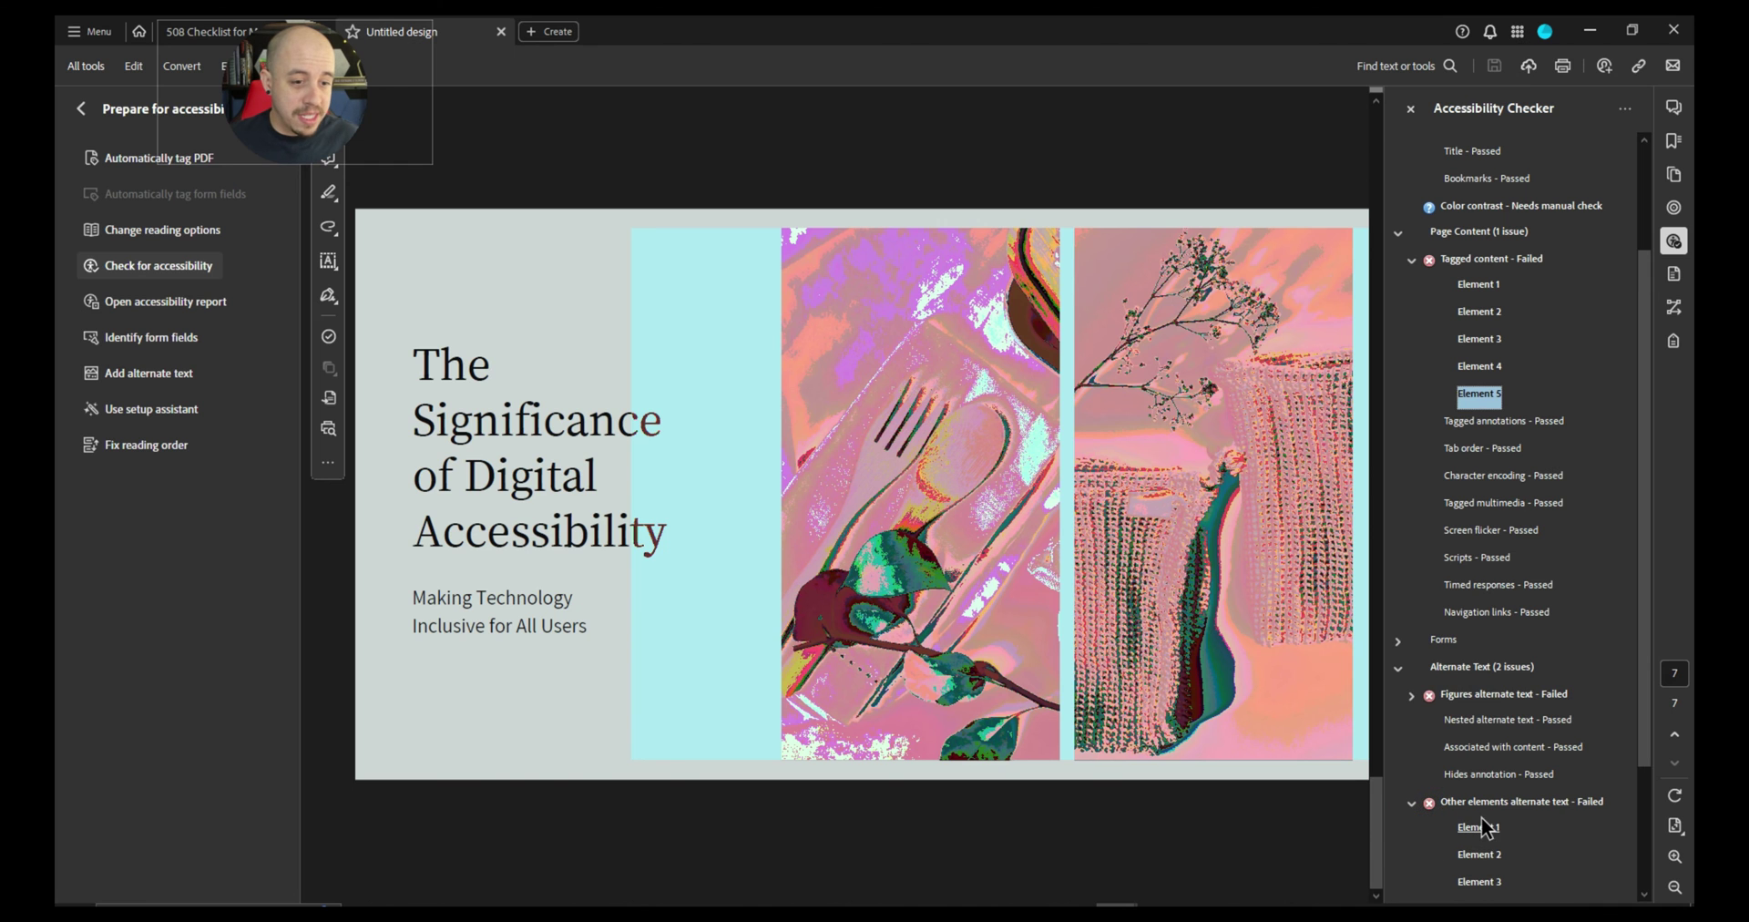
scroll(1487, 831, "down", 2)
- Examine the accessibility tags in order from the first page's Figure to the second page's Figure
left_click(1673, 340)
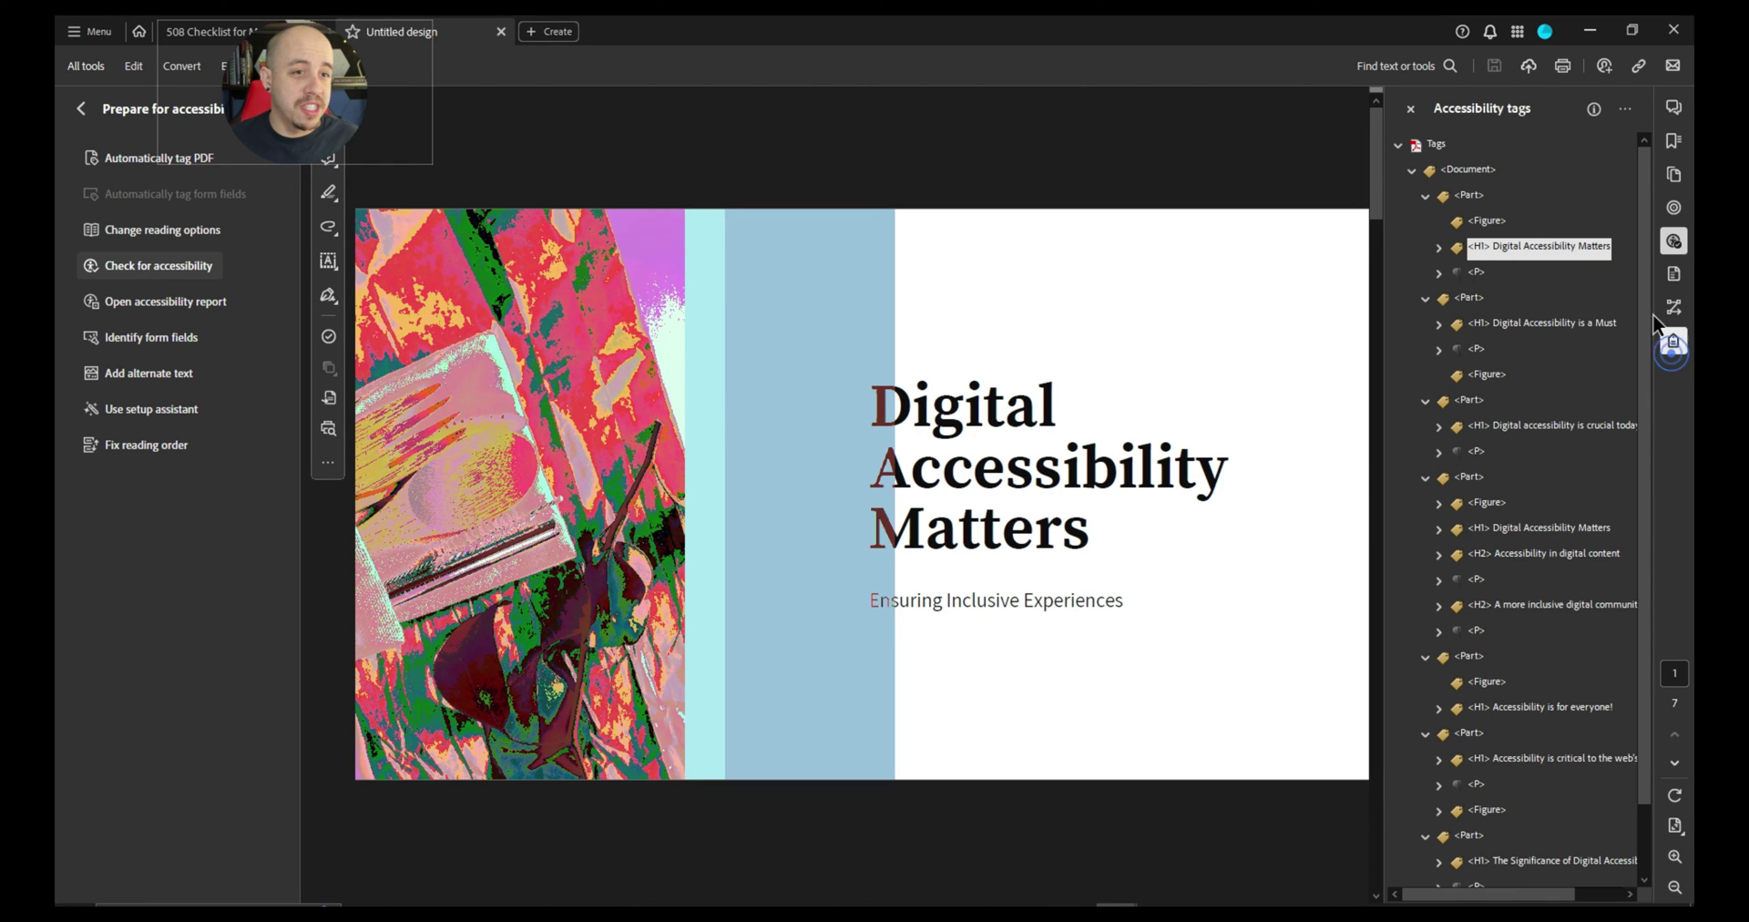
left_click(1482, 222)
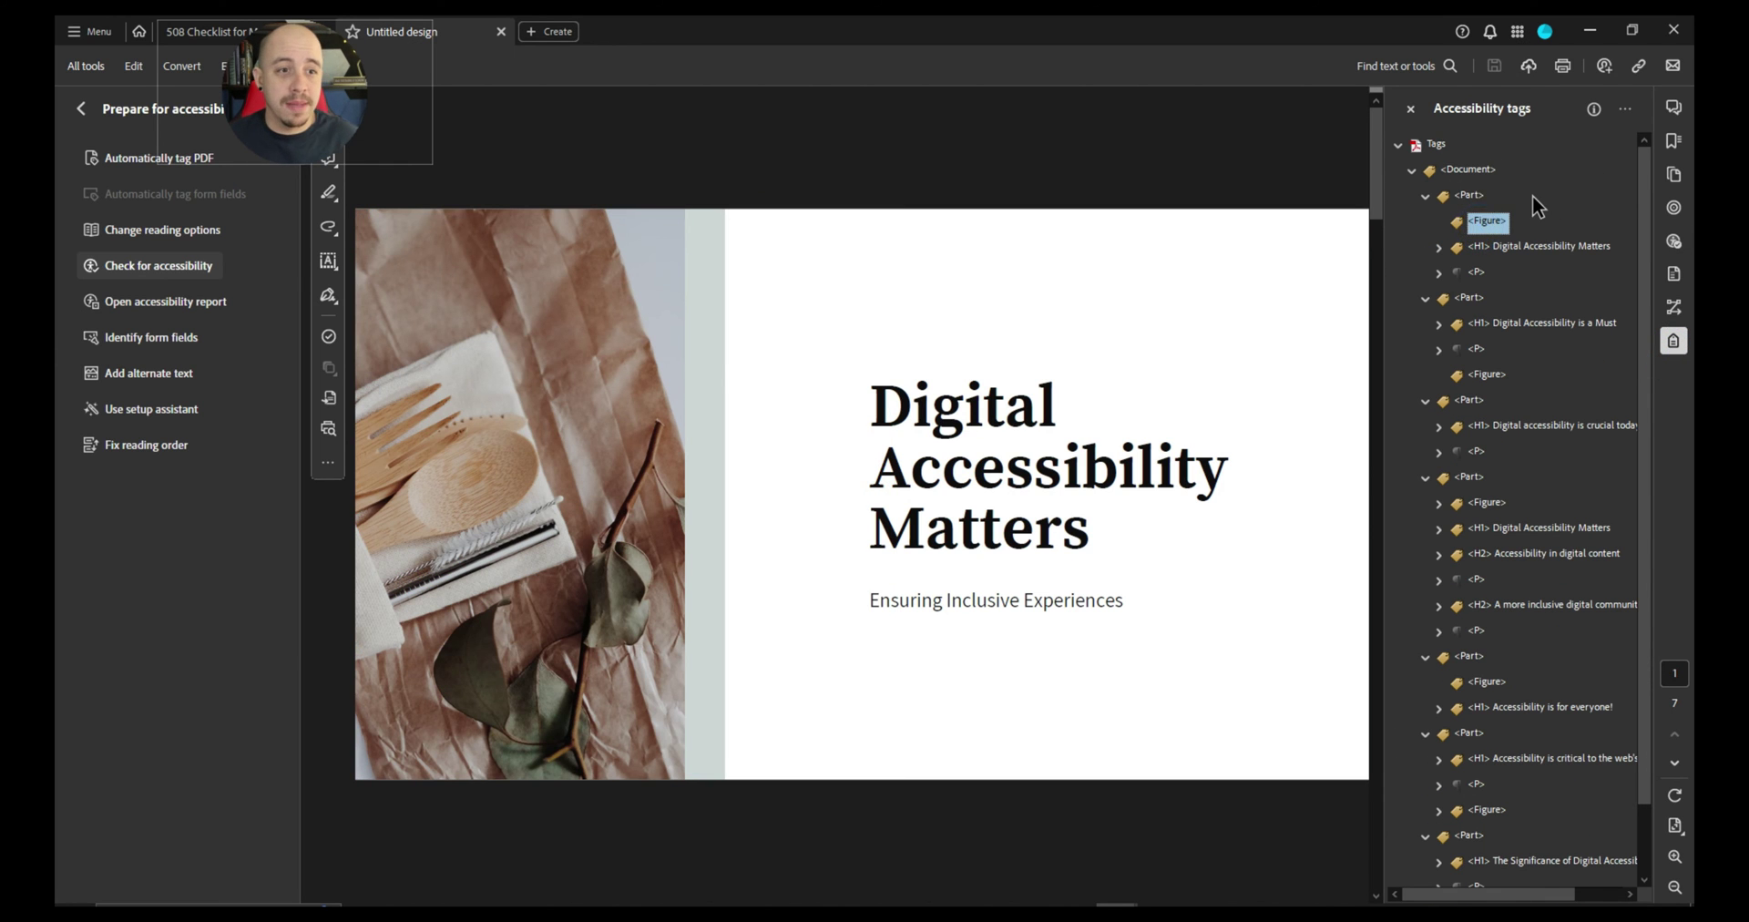
key("Down")
key("Down")
key("Down")
key("Down")
key("Down")
key("Down")
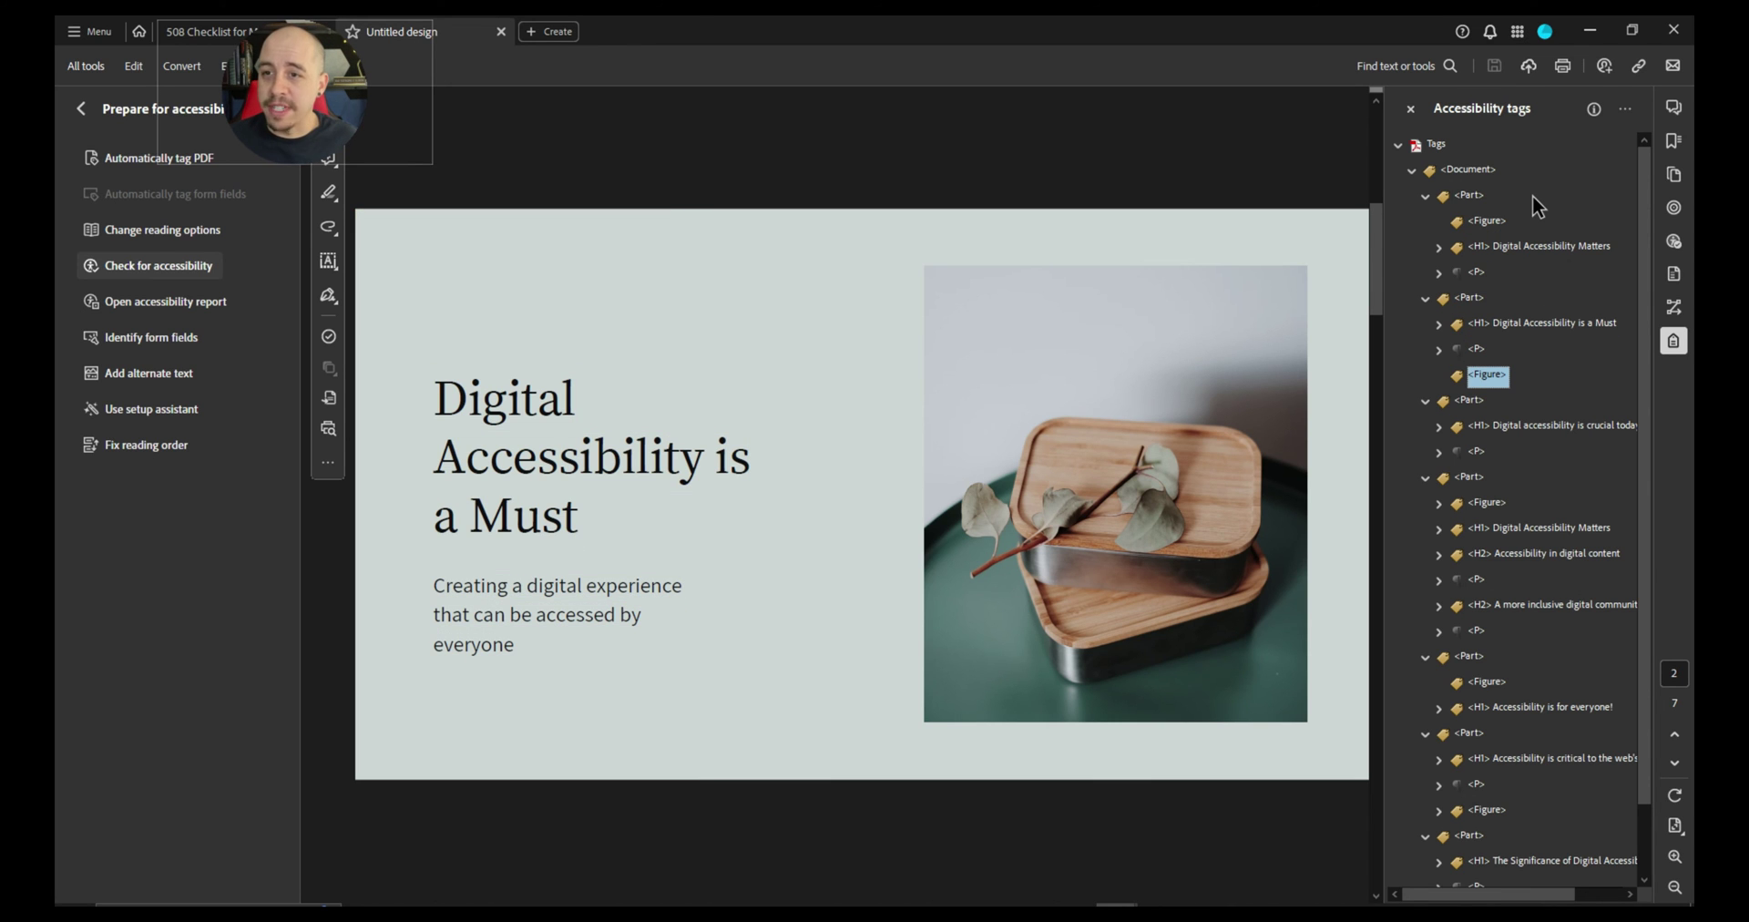
- Examine the third page's H1 and paragraph tags together with the text content inside them
key("Down")
key("Down")
key("Right")
key("Down")
key("Up")
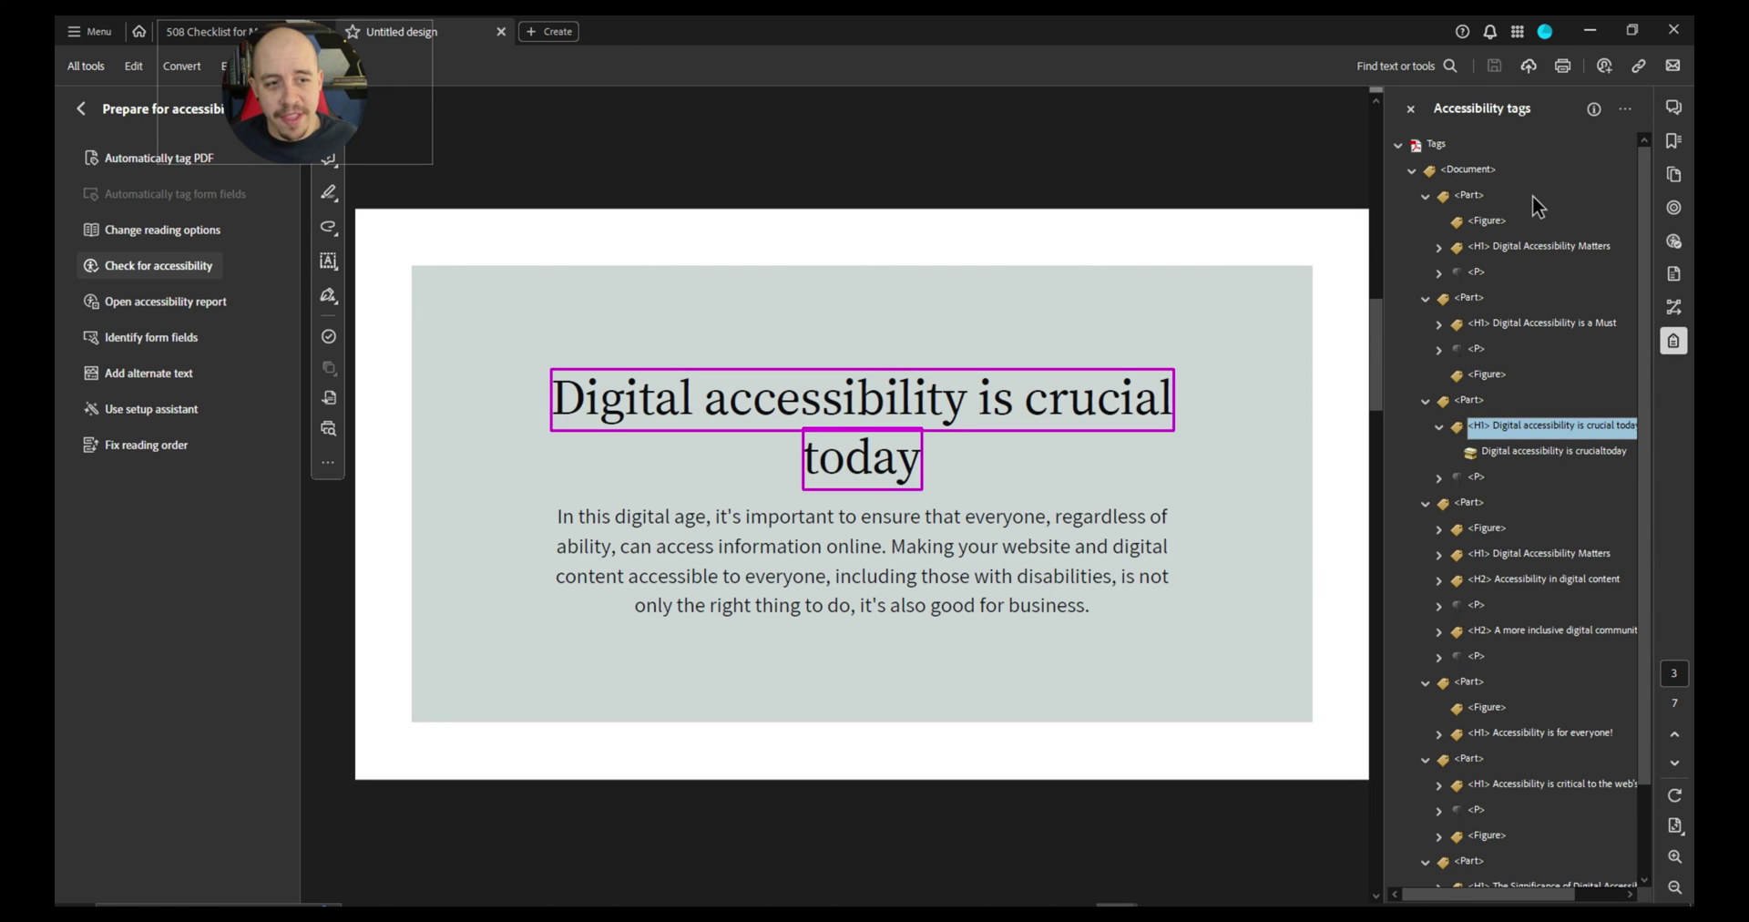
key("Down")
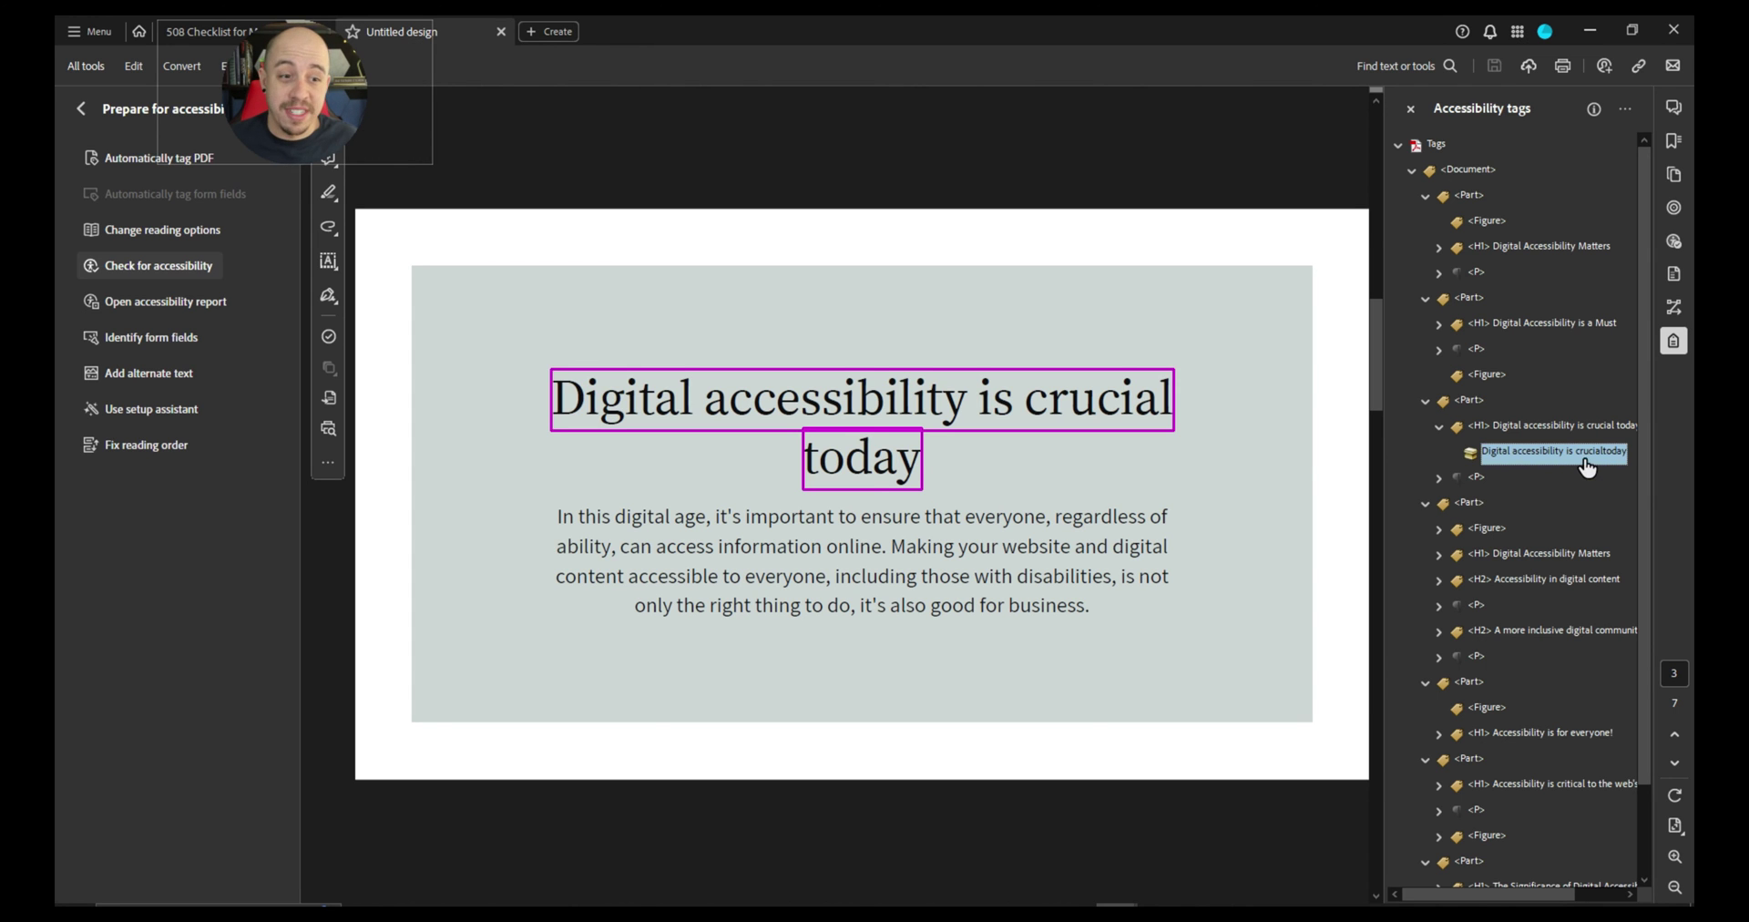
left_click(1471, 489)
key("Right")
key("Down")
key("Down")
key("Down")
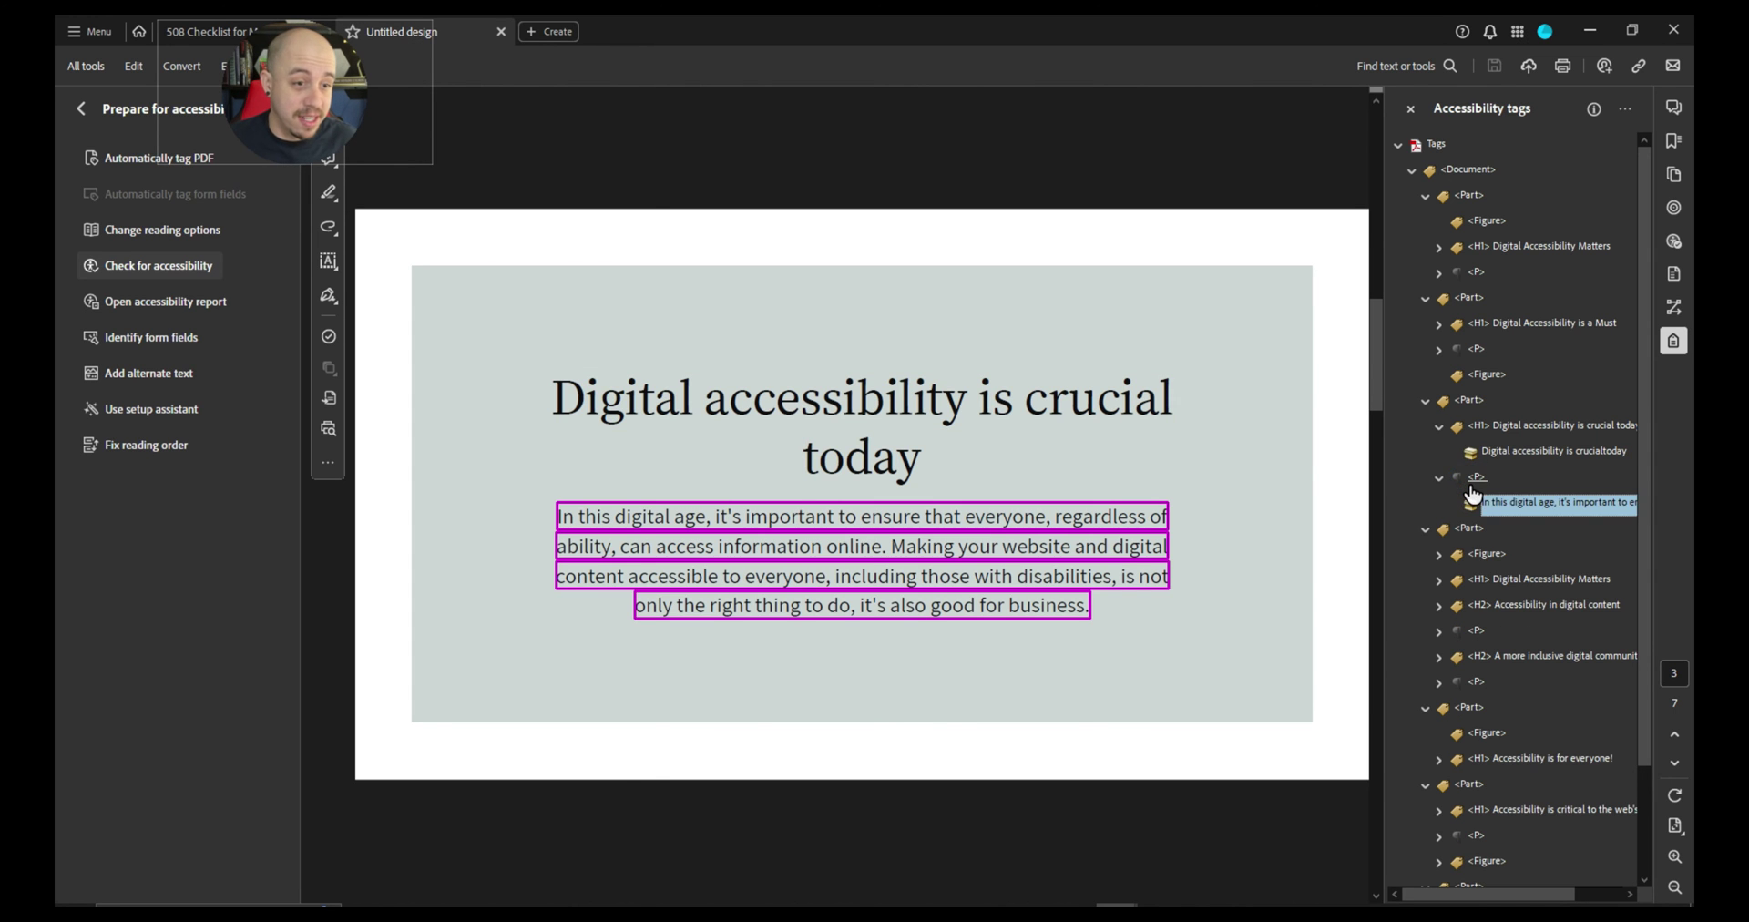
- Return to the first page's tags and expand its paragraph and H1 to compare their text content
key("Up")
key("Up")
key("Up")
key("Up")
key("Up")
key("Up")
key("Up")
key("Up")
key("Up")
key("Up")
key("Up")
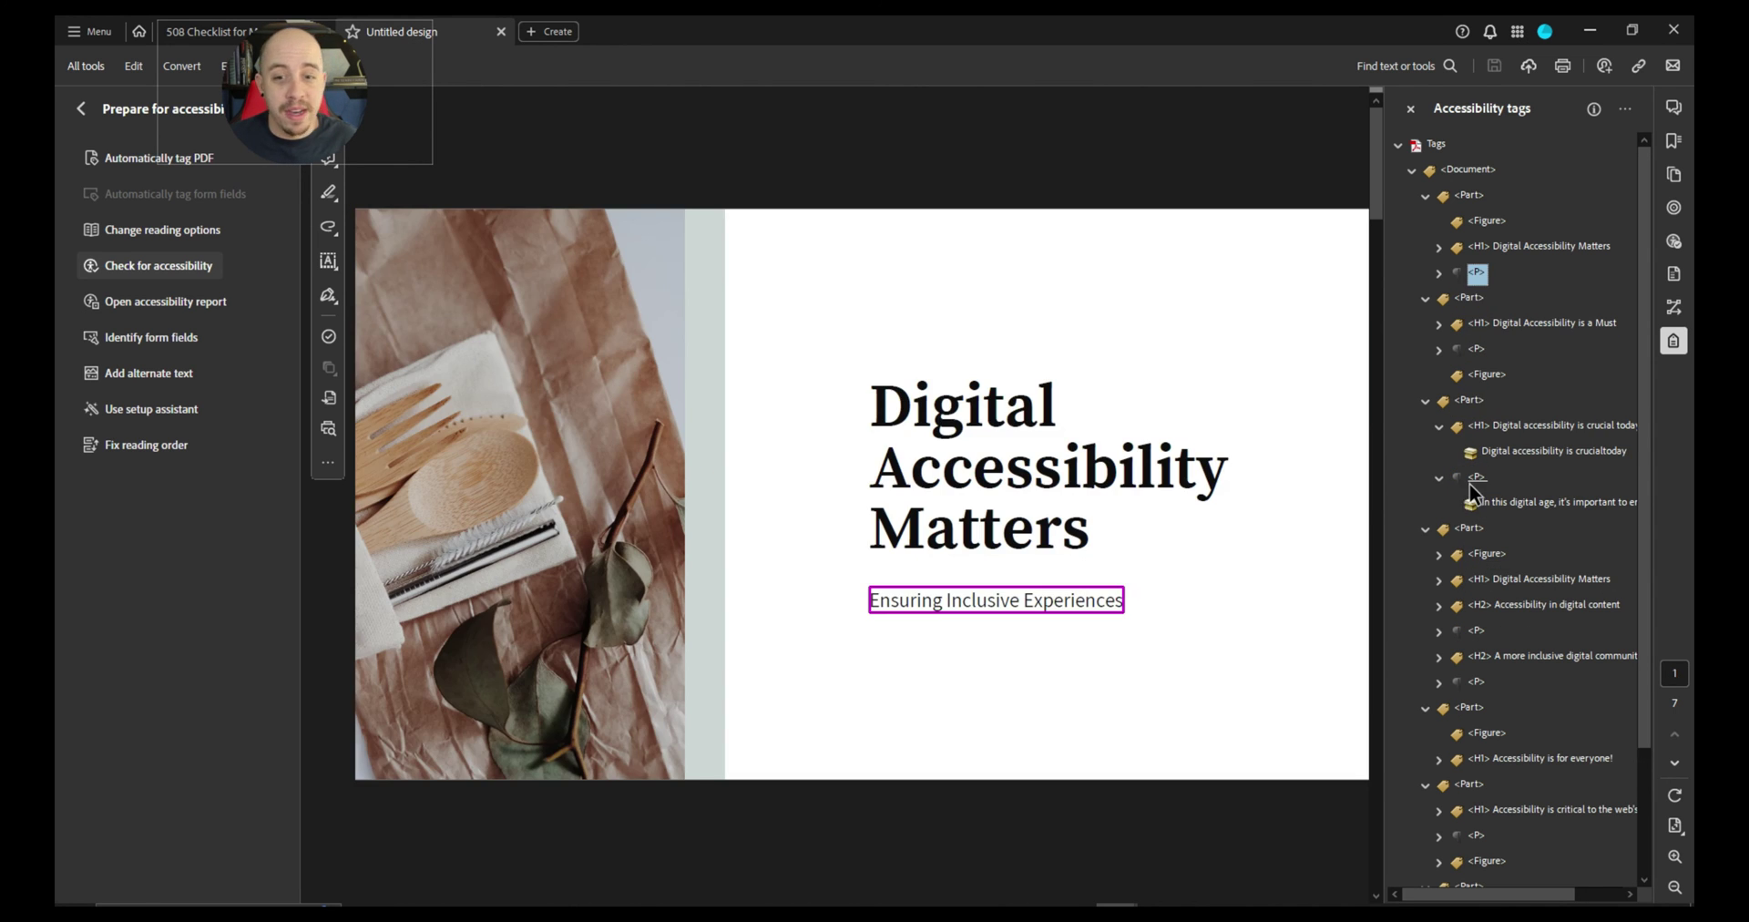
key("Right")
key("Down")
key("Up")
key("Up")
key("Right")
key("Down")
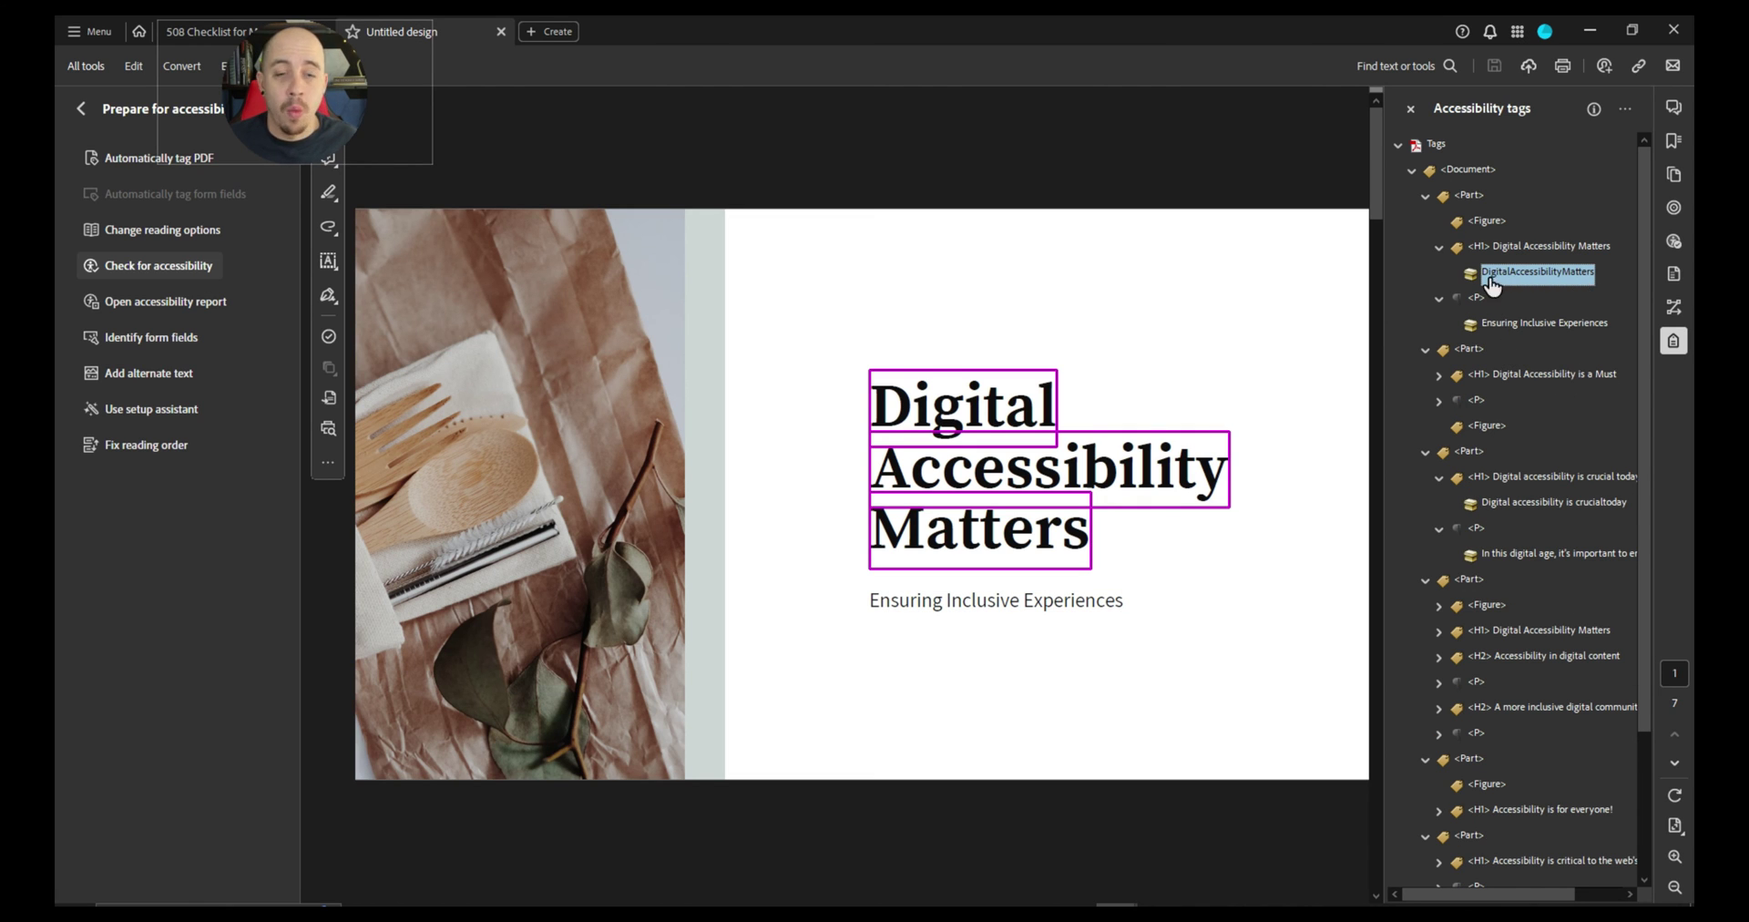
left_click(1476, 250)
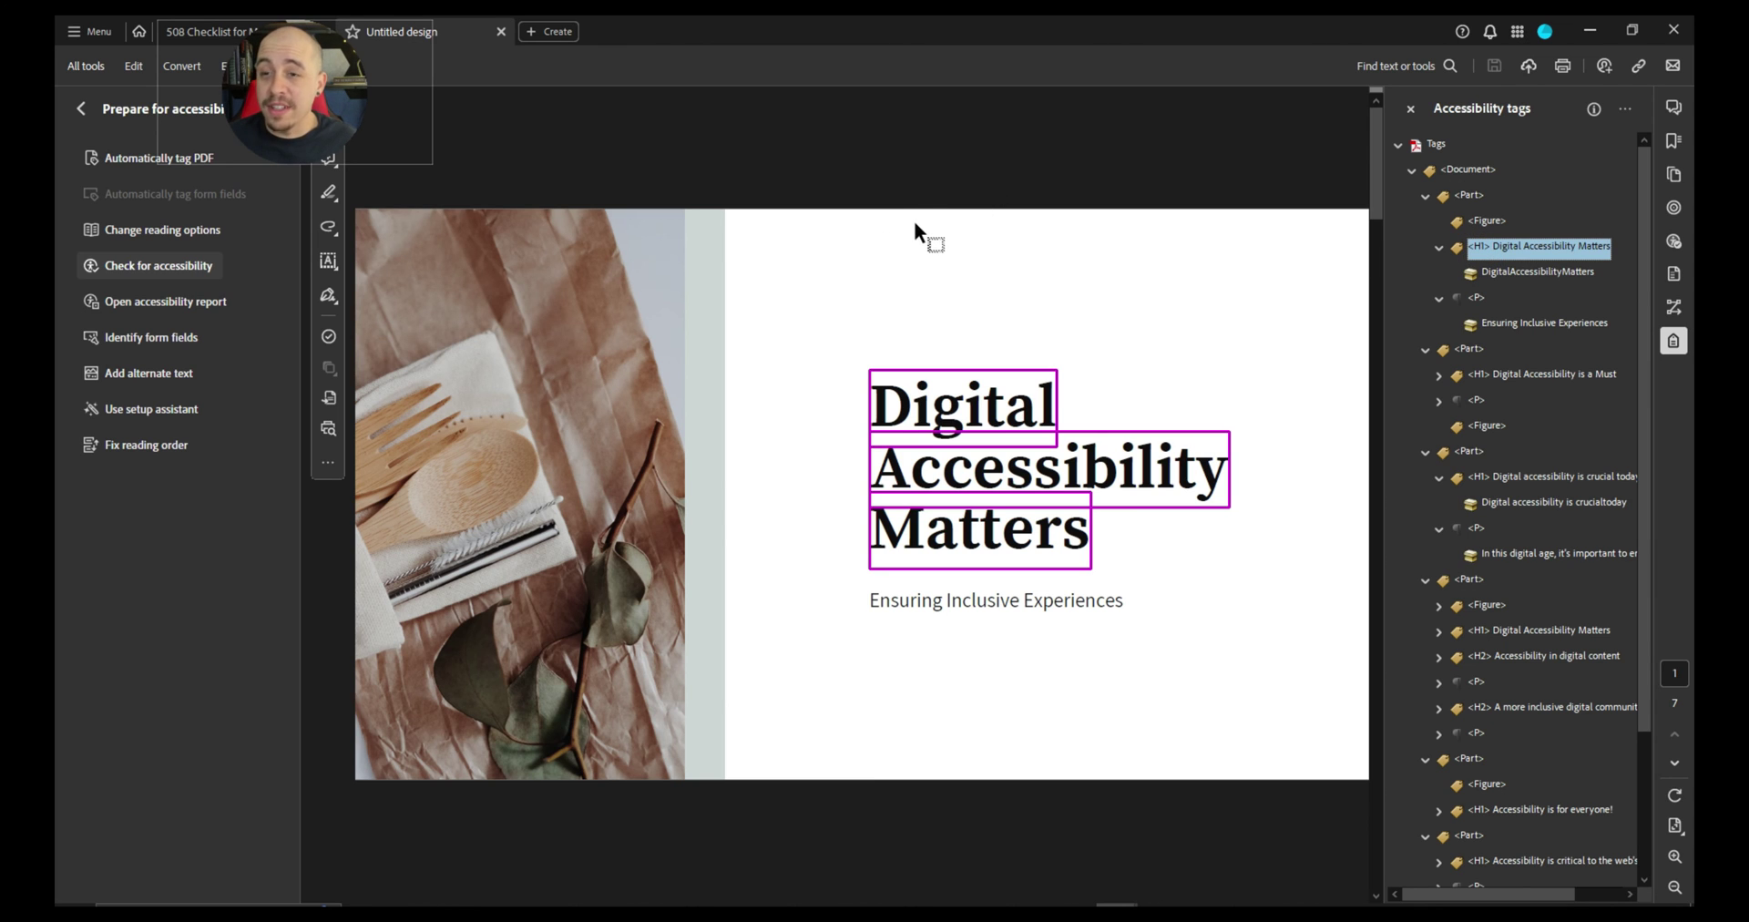
left_click_drag(973, 189, 938, 247)
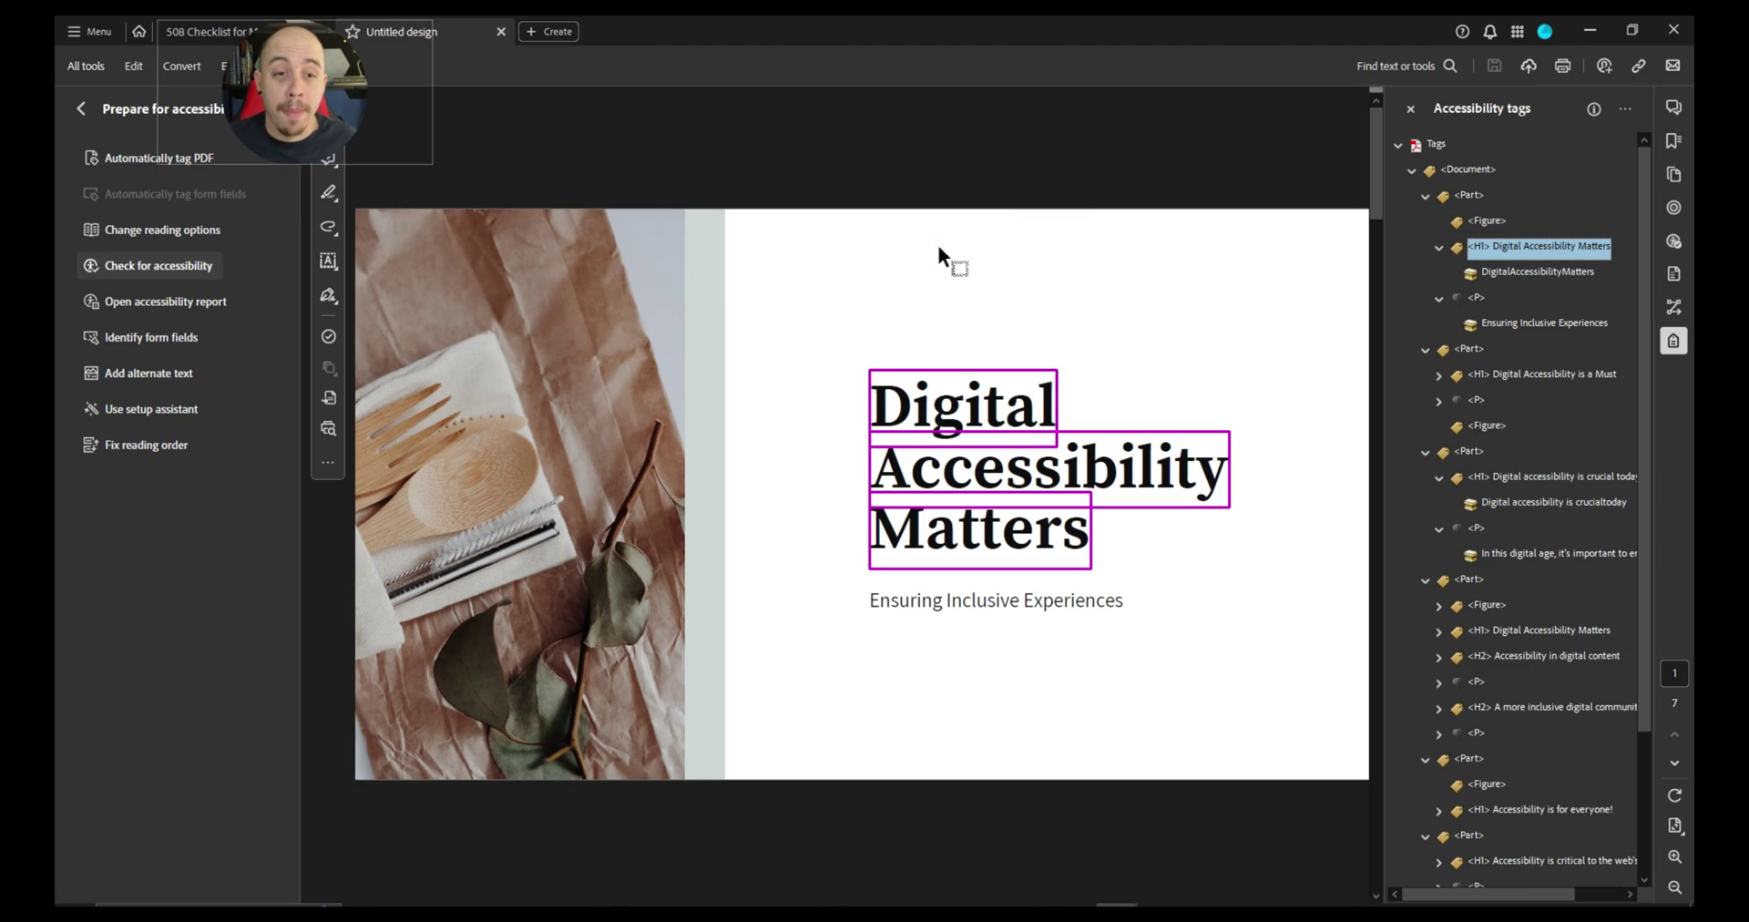
left_click_drag(878, 308, 937, 350)
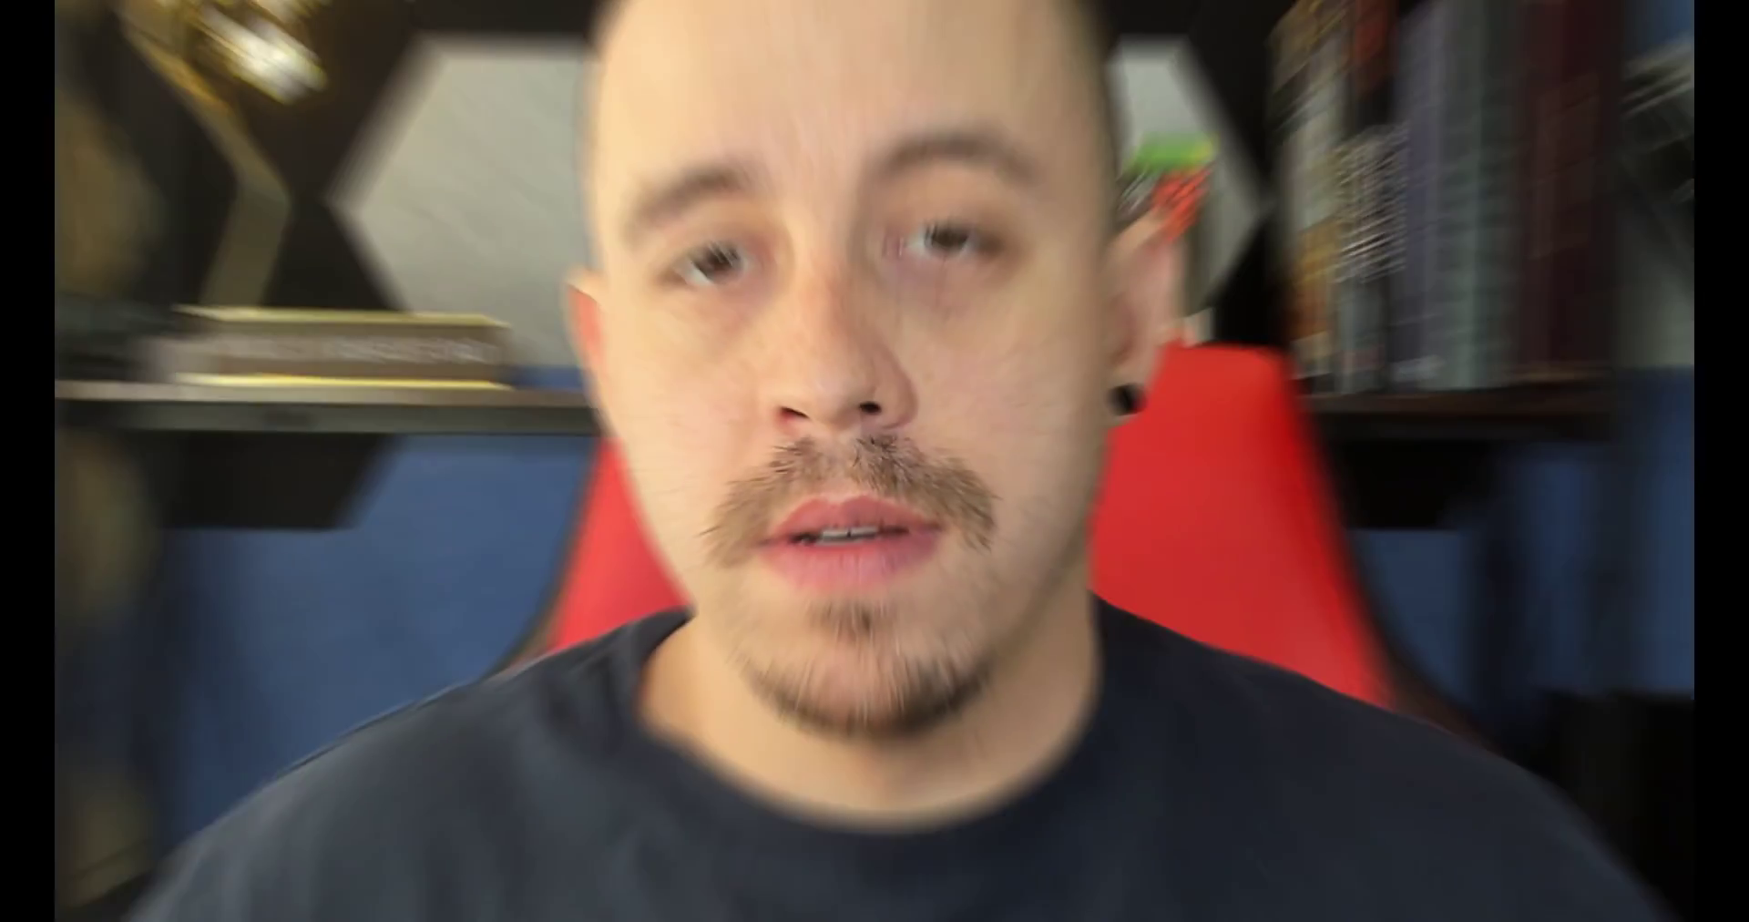